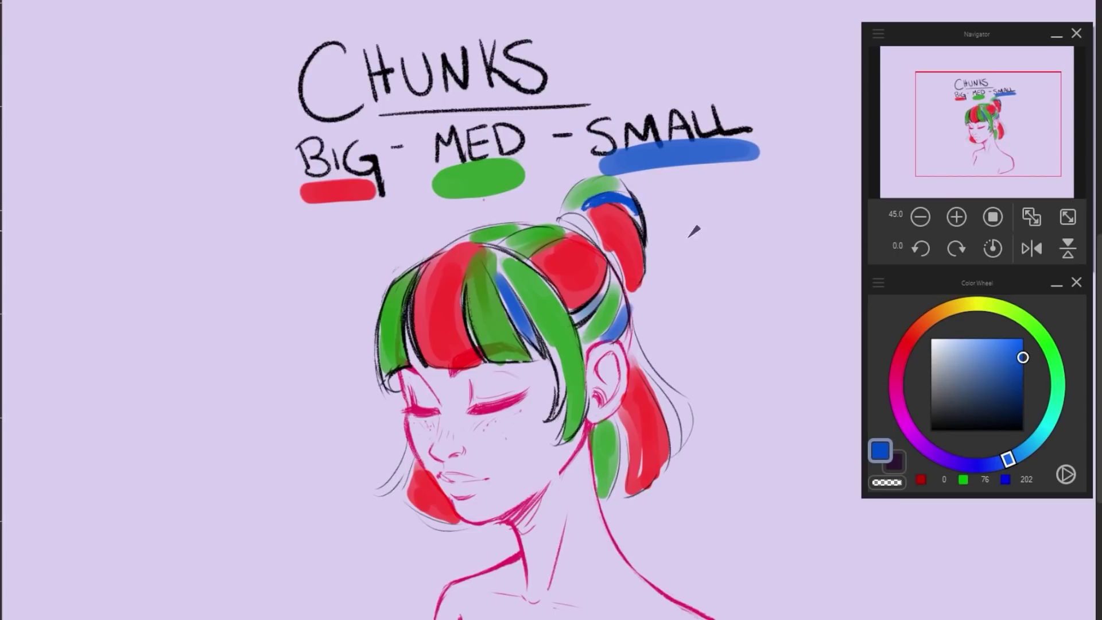
Add small blue wispy strands around the outer hair and along the fringe of the girl's head sketch.
drag(635, 341, 686, 427)
drag(655, 373, 694, 425)
drag(414, 456, 372, 490)
drag(550, 345, 567, 416)
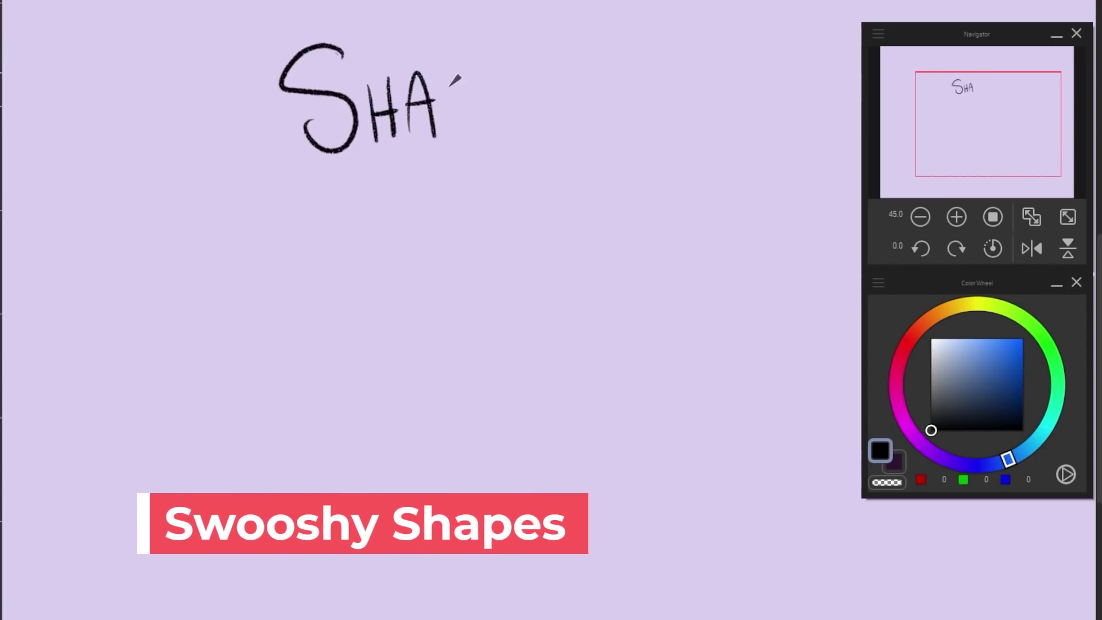
Finish the black handwritten heading "SHAPES" by adding the letters P, E and S.
drag(459, 68, 466, 109)
mouse_move(492, 63)
mouse_down()
mouse_move(523, 100)
mouse_move(524, 59)
mouse_up()
drag(484, 102, 518, 93)
drag(565, 58, 556, 120)
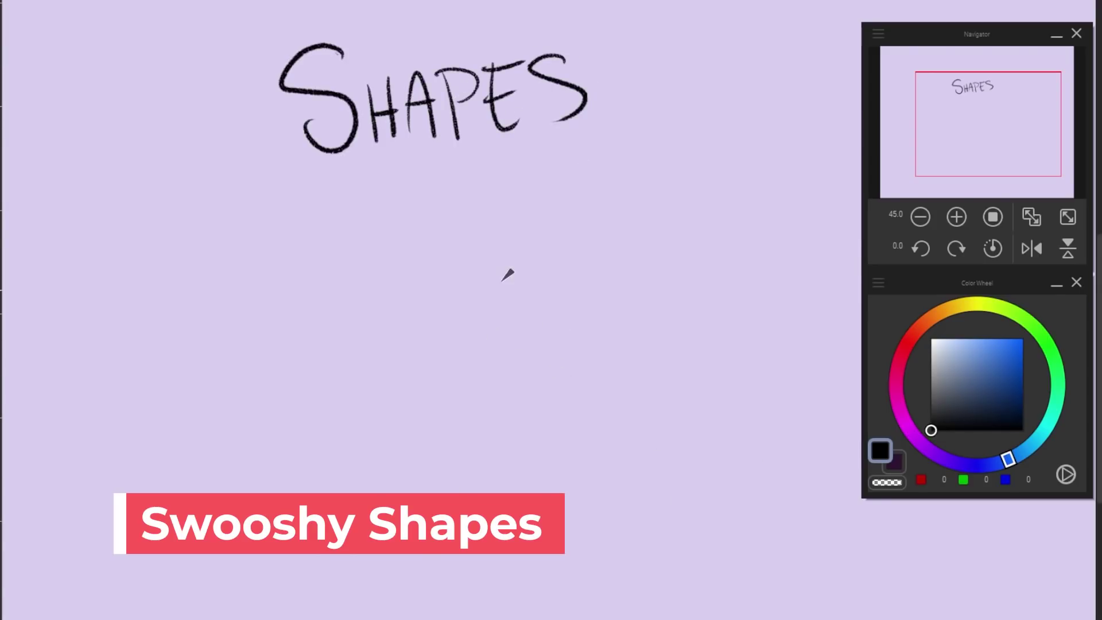
Draw a long black S-curve hair strand below the heading, with a shorter inner curve branching from its middle.
mouse_move(480, 211)
mouse_down()
mouse_move(376, 387)
mouse_move(478, 304)
mouse_move(402, 525)
mouse_up()
drag(474, 280, 384, 547)
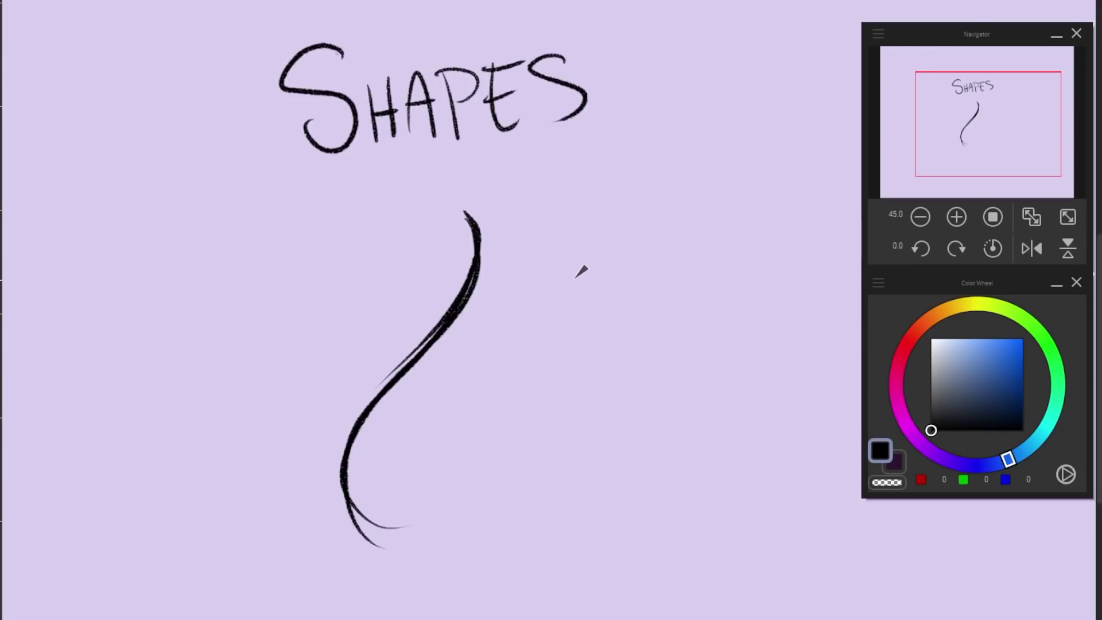
drag(394, 376, 368, 469)
key(ctrl+z)
mouse_move(430, 348)
mouse_down()
mouse_move(393, 462)
mouse_move(395, 408)
mouse_move(443, 475)
mouse_up()
drag(419, 370, 454, 476)
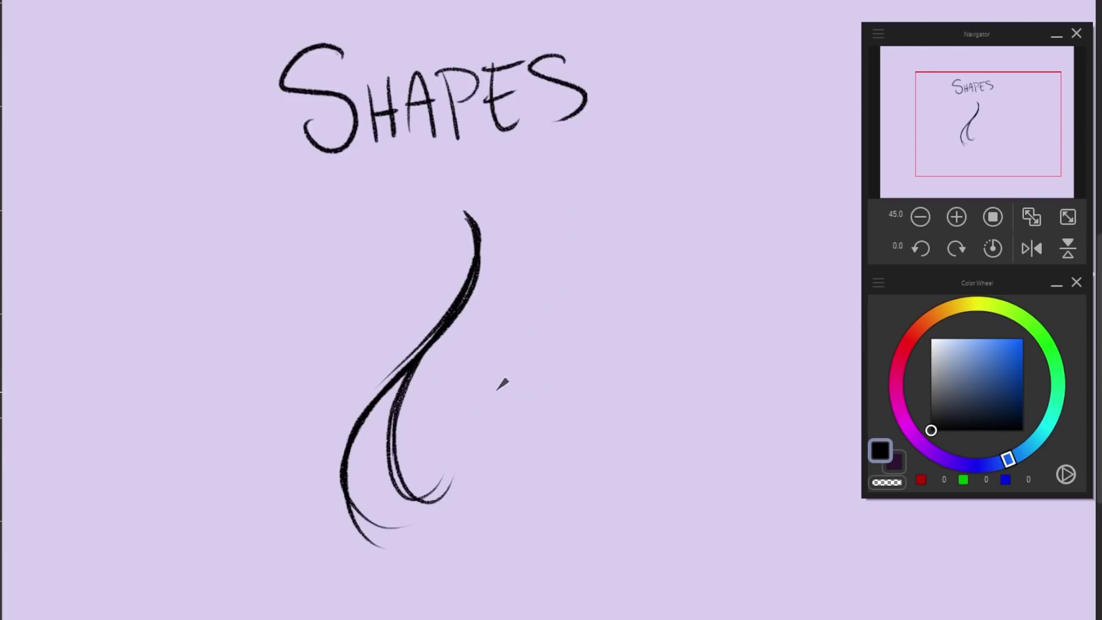
Redraw the inner curve with a hooked tip and erase the overshooting tail at the outer curve's lower end.
key(ctrl+z)
key(ctrl+z)
drag(428, 360, 440, 504)
key(c)
drag(347, 500, 387, 550)
key(c)
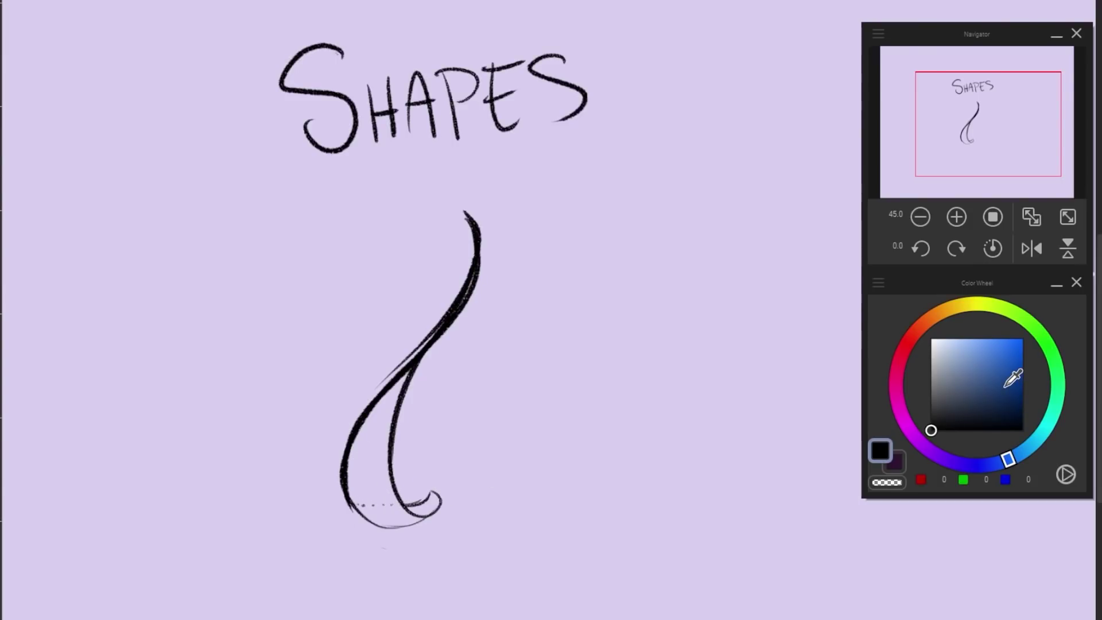
Draw an arrow pointing to the overlapping lower tip and label it "overlapping" by hand.
drag(470, 397, 409, 477)
drag(416, 457, 435, 472)
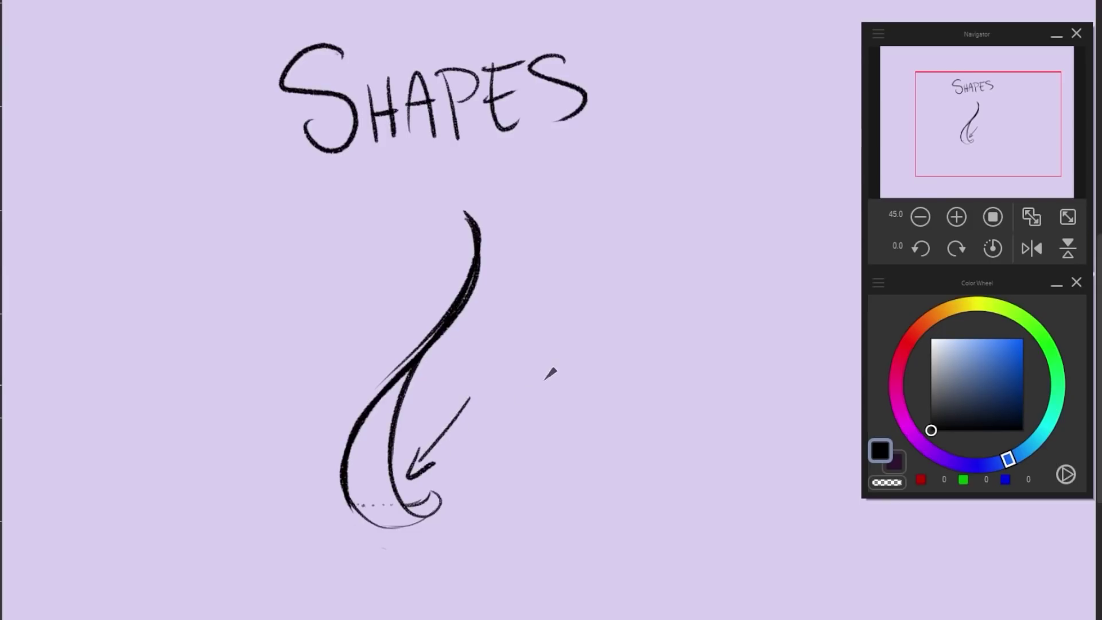
drag(491, 376, 492, 372)
mouse_move(568, 341)
mouse_down()
mouse_move(631, 308)
mouse_move(644, 334)
mouse_up()
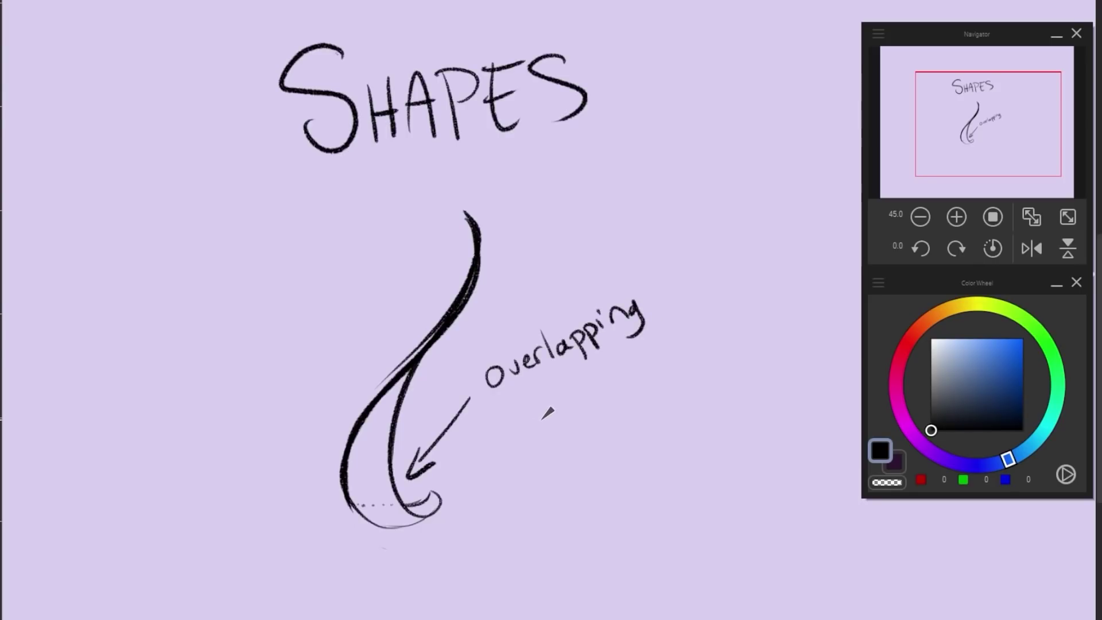
Sketch a second upper strand line beside the S-curve that merges into it where the curves cross.
drag(437, 223, 409, 362)
key(ctrl+z)
key(ctrl+z)
drag(418, 297, 370, 399)
drag(419, 297, 369, 397)
key(ctrl+z)
key(ctrl+z)
drag(424, 286, 377, 388)
drag(422, 244, 396, 373)
key(ctrl+z)
mouse_move(426, 223)
mouse_down()
mouse_move(398, 364)
mouse_move(376, 393)
mouse_up()
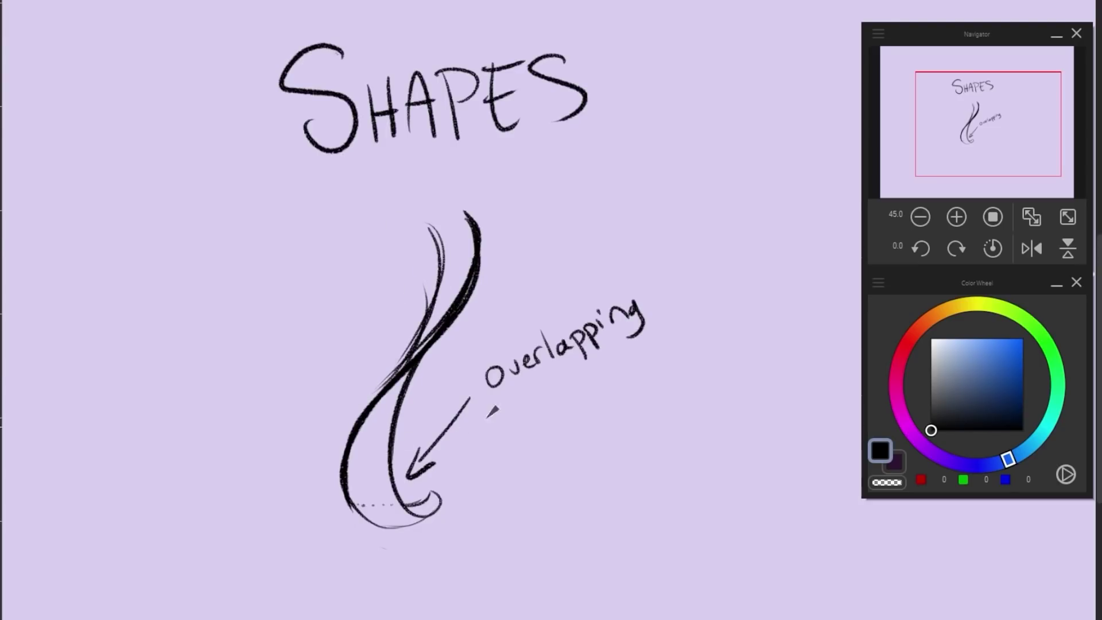
Erase the stray sketch lines on the upper strand and around the point where the curves cross.
key(c)
key(ctrl+z)
mouse_move(442, 293)
mouse_down()
mouse_move(407, 307)
mouse_move(392, 372)
mouse_up()
mouse_move(413, 342)
mouse_down()
mouse_move(419, 304)
mouse_move(506, 260)
mouse_move(445, 312)
mouse_move(439, 298)
mouse_move(393, 375)
mouse_move(462, 306)
mouse_move(430, 333)
mouse_move(468, 213)
mouse_up()
key(ctrl+z)
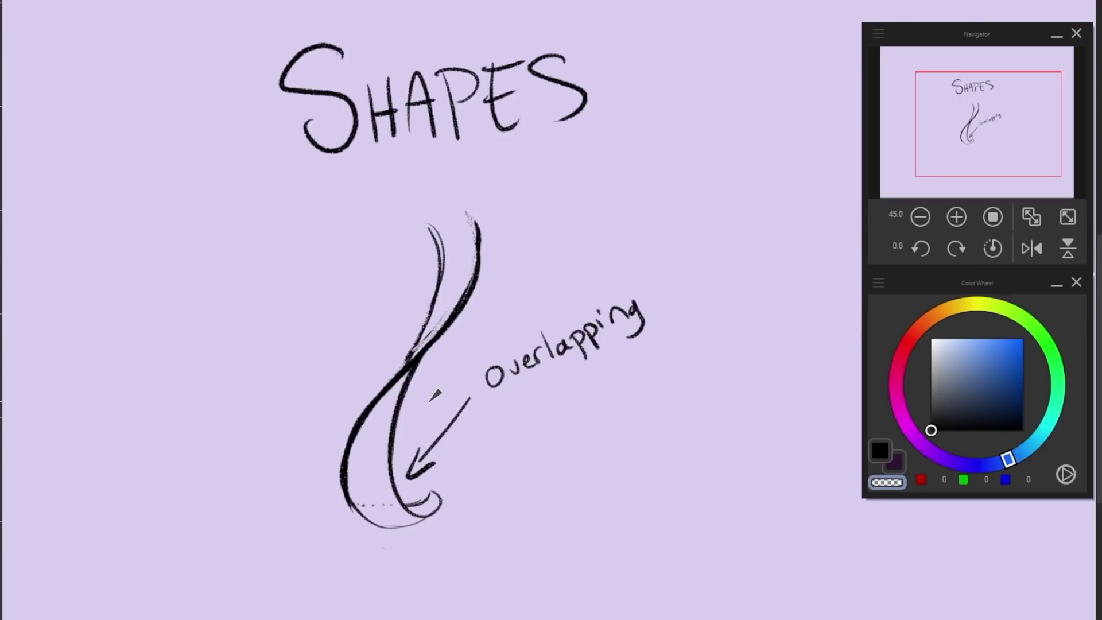
Clean up and redraw the outer curve just below the crossing point.
mouse_move(378, 401)
mouse_down()
mouse_move(408, 368)
mouse_move(393, 374)
mouse_up()
key(c)
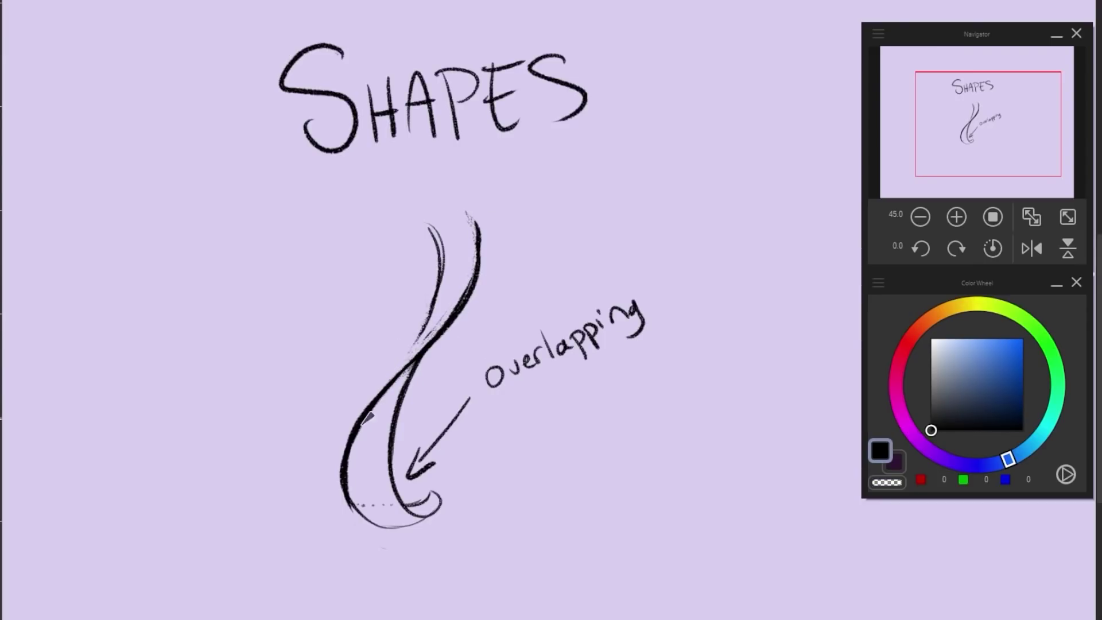
drag(424, 330, 347, 449)
key(c)
drag(419, 344, 387, 377)
key(ctrl+z)
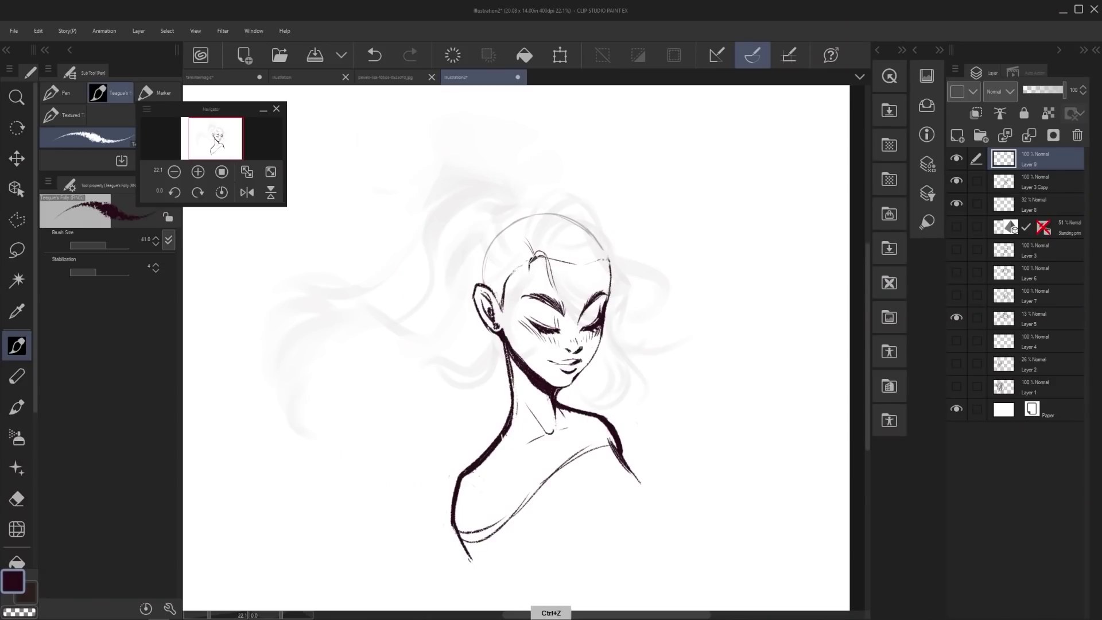
Sketch the hair strand behind the ear and the parting line sweeping up from the forehead.
drag(500, 304, 523, 287)
mouse_move(535, 253)
mouse_down()
mouse_move(558, 204)
mouse_move(617, 256)
mouse_up()
key(ctrl+z)
drag(534, 254, 549, 211)
Lower Layer 8's opacity to 16% and compare the sketch with Layer 5 hidden and shown.
click(1035, 205)
drag(1037, 90, 1032, 91)
click(1034, 159)
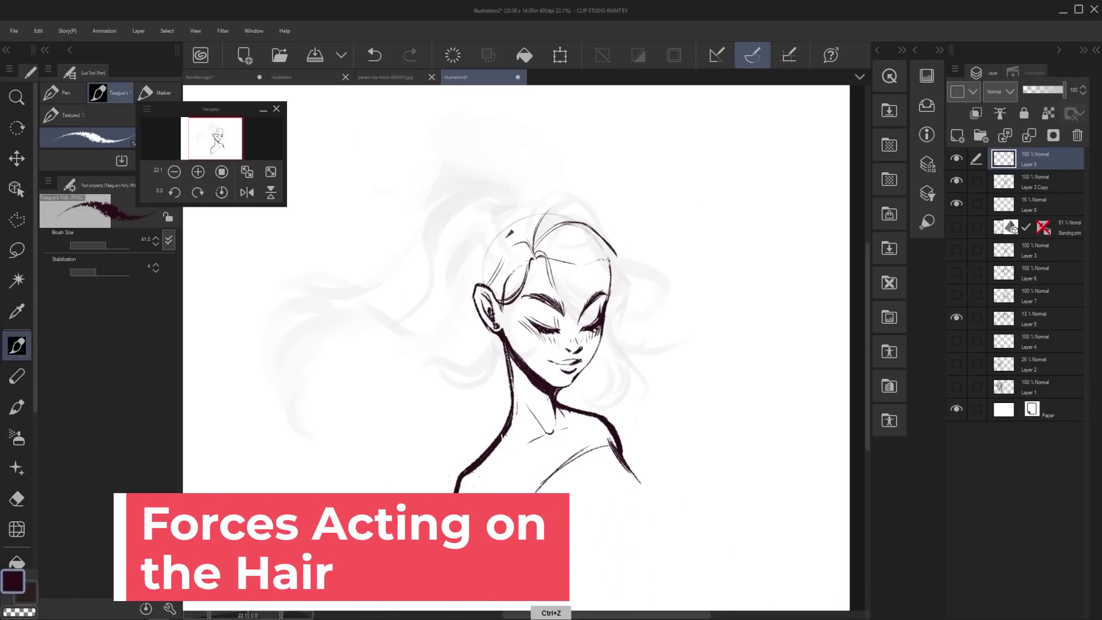
click(1033, 319)
click(957, 318)
click(957, 318)
Erase overlapping lines under the fringe on Layer 3 Copy and draw the fringe's outer edge on the top layer.
click(1035, 182)
key(c)
mouse_move(554, 263)
mouse_down()
mouse_move(607, 260)
mouse_move(607, 322)
mouse_up()
click(1035, 159)
key(ctrl+z)
key(ctrl+z)
key(c)
mouse_move(613, 253)
mouse_down()
mouse_move(622, 288)
mouse_move(610, 325)
mouse_up()
Draw the loose curling strands that sweep backwards from behind the ear and neck.
key(c)
key(ctrl+z)
key(ctrl+z)
mouse_move(499, 332)
mouse_down()
mouse_move(470, 359)
mouse_move(489, 358)
mouse_up()
drag(441, 366, 431, 378)
key(ctrl+z)
mouse_move(507, 370)
mouse_down()
mouse_move(441, 367)
mouse_move(481, 391)
mouse_up()
mouse_move(447, 368)
mouse_down()
mouse_move(436, 378)
mouse_move(445, 368)
mouse_up()
key(ctrl+z)
key(ctrl+z)
Outline the back and crown of the hair from above the ear over to the forehead.
mouse_move(492, 232)
mouse_down()
mouse_move(484, 281)
mouse_move(493, 285)
mouse_up()
mouse_move(496, 223)
mouse_down()
mouse_move(527, 205)
mouse_move(607, 238)
mouse_up()
key(c)
key(c)
key(ctrl+z)
mouse_move(528, 211)
mouse_down()
mouse_move(530, 244)
mouse_move(543, 205)
mouse_move(527, 238)
mouse_move(504, 243)
mouse_up()
key(ctrl+z)
key(ctrl+z)
Draw the hair tie at the crown and the first short lines of the ponytail's base.
key(c)
key(c)
key(c)
key(c)
key(c)
drag(523, 207, 505, 181)
drag(524, 205, 515, 184)
Draw the loose strands beside the cheek and the flyaway strand by the forehead on the face's far side.
drag(611, 330, 641, 389)
key(ctrl+z)
drag(611, 329, 637, 392)
drag(623, 258, 652, 305)
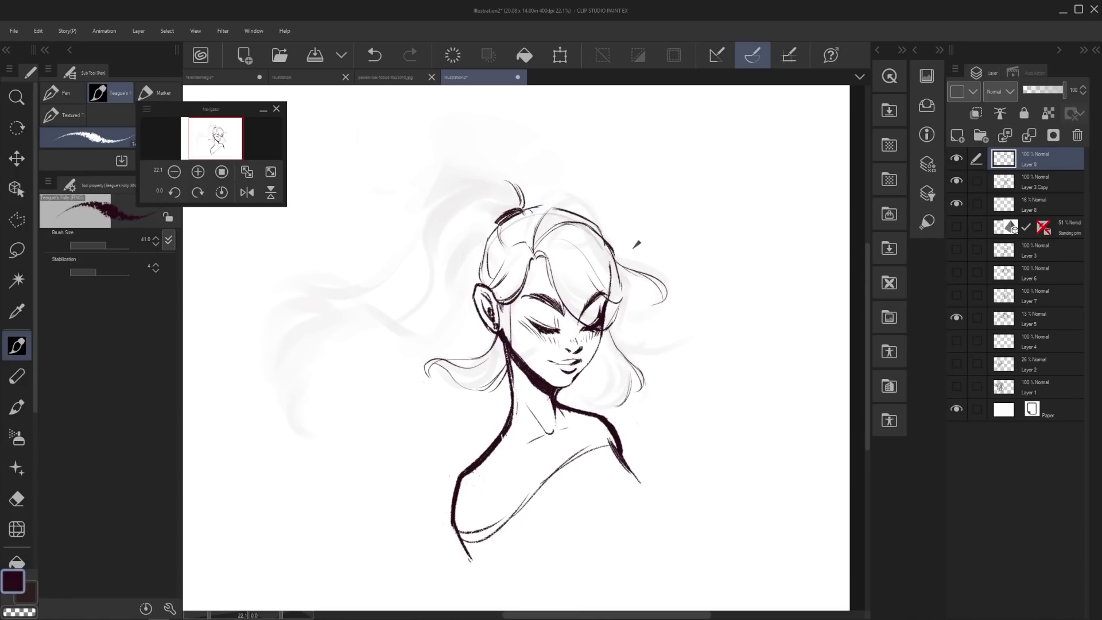
Draw the windblown ponytail's long flowing strands from the hair tie out to the curled tips.
drag(513, 217, 397, 298)
key(ctrl+z)
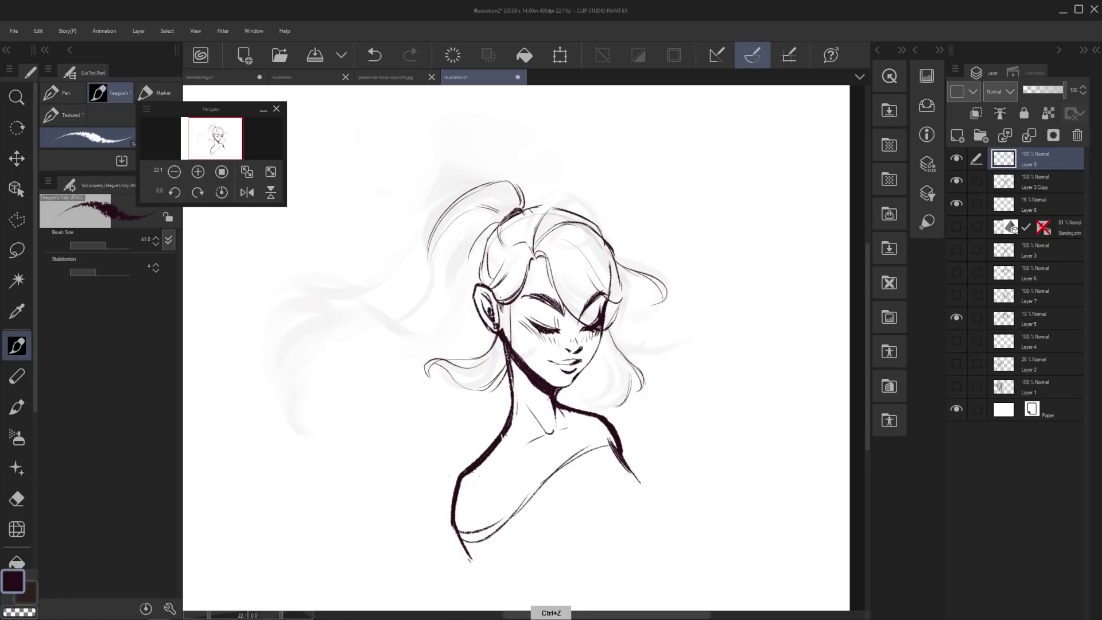
scroll(646, 358, down, 2)
key(ctrl+z)
mouse_move(535, 213)
mouse_down()
mouse_move(466, 240)
mouse_move(377, 310)
mouse_up()
key(ctrl+z)
drag(462, 258, 327, 318)
key(ctrl+z)
mouse_move(422, 326)
mouse_down()
mouse_move(369, 417)
mouse_move(339, 322)
mouse_up()
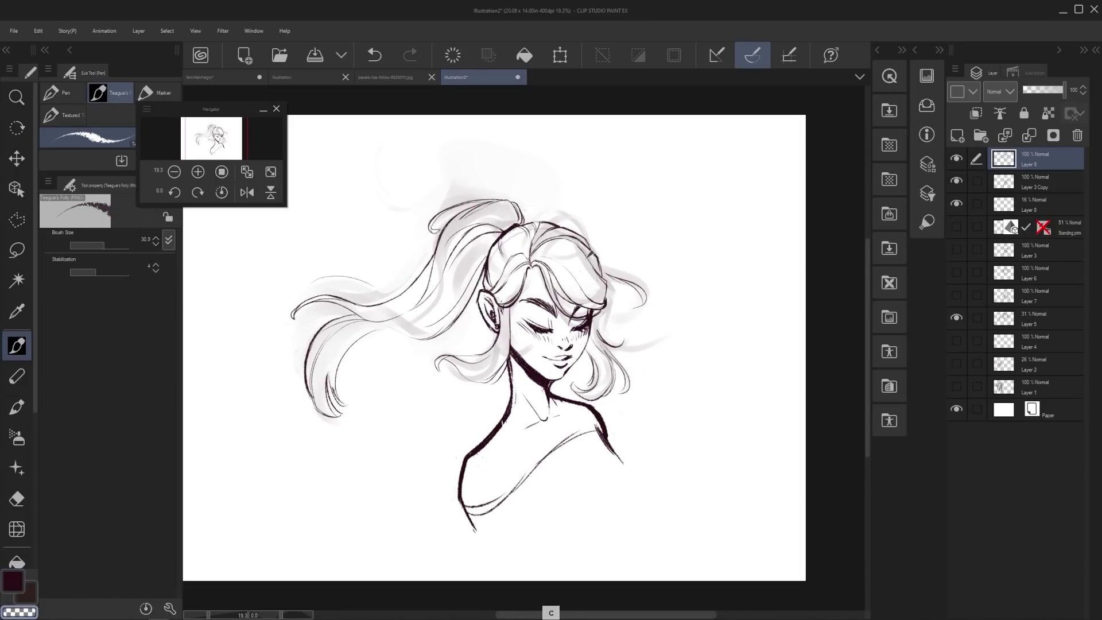
Erase and redraw the lines where the fringe meets the flyaway strand near the temple.
key(c)
key(c)
key(c)
key(ctrl+z)
key(c)
key(ctrl+z)
key(c)
drag(605, 280, 596, 299)
key(c)
key(c)
key(ctrl+z)
Refine the lines at the ponytail's base and the back of the head, erasing overlaps across the line layers.
drag(510, 227, 494, 264)
key(alt+bracketleft)
key(c)
key(alt+bracketright)
key(c)
key(c)
key(c)
key(ctrl+z)
key(c)
key(c)
key(ctrl+z)
key(ctrl+z)
drag(500, 221, 507, 214)
key(ctrl+z)
Clean up the loose strand behind the neck and add strand lines inside the ponytail's lower curled tip.
drag(453, 367, 477, 378)
key(c)
key(c)
key(ctrl+z)
key(c)
key(c)
drag(343, 353, 338, 396)
key(c)
key(c)
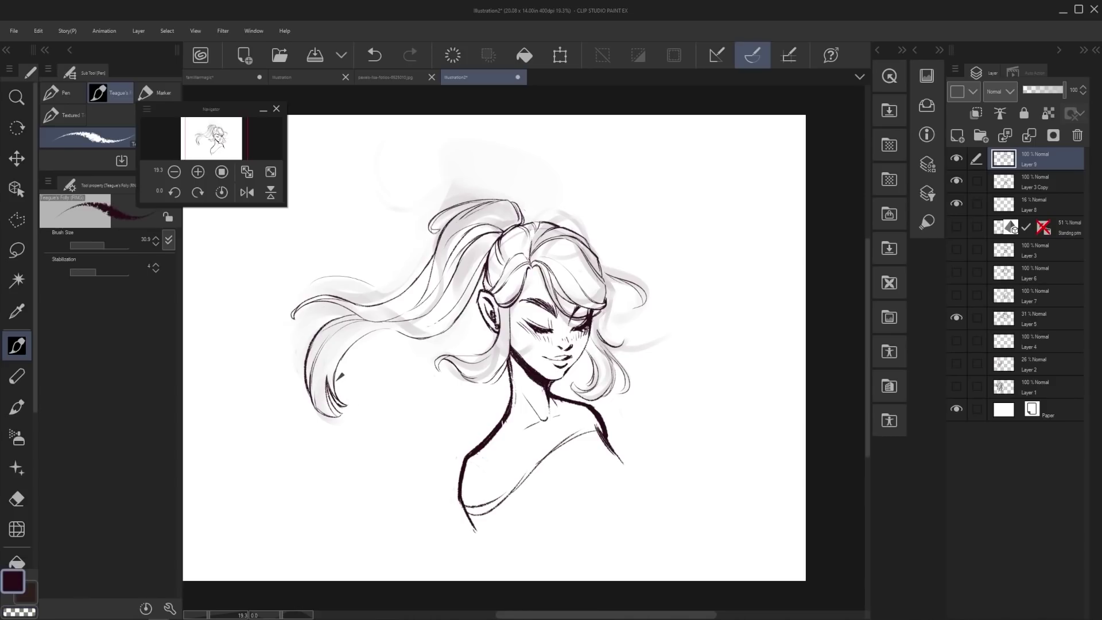
Tidy the ponytail's upper tip and adjust the strand line beside the ear and cheek.
key(ctrl+z)
key(ctrl+z)
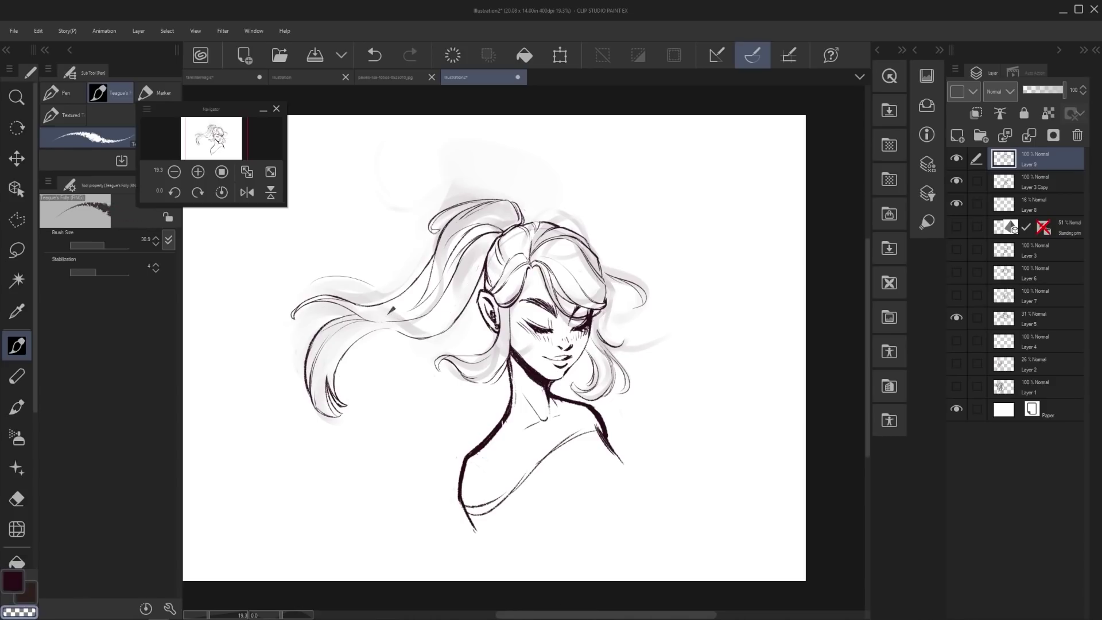
drag(308, 303, 299, 326)
key(c)
key(c)
key(ctrl+z)
mouse_move(510, 307)
mouse_down()
mouse_move(510, 350)
mouse_move(522, 347)
mouse_up()
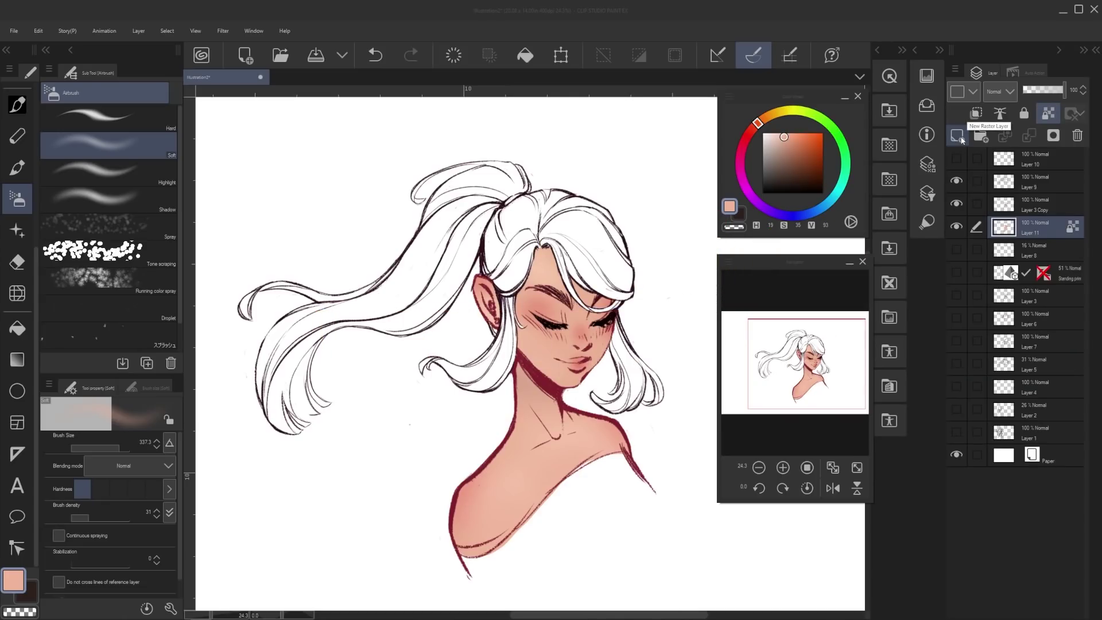
Add a new raster layer above the skin colour layer and select the G-pen with a larger brush size.
click(958, 136)
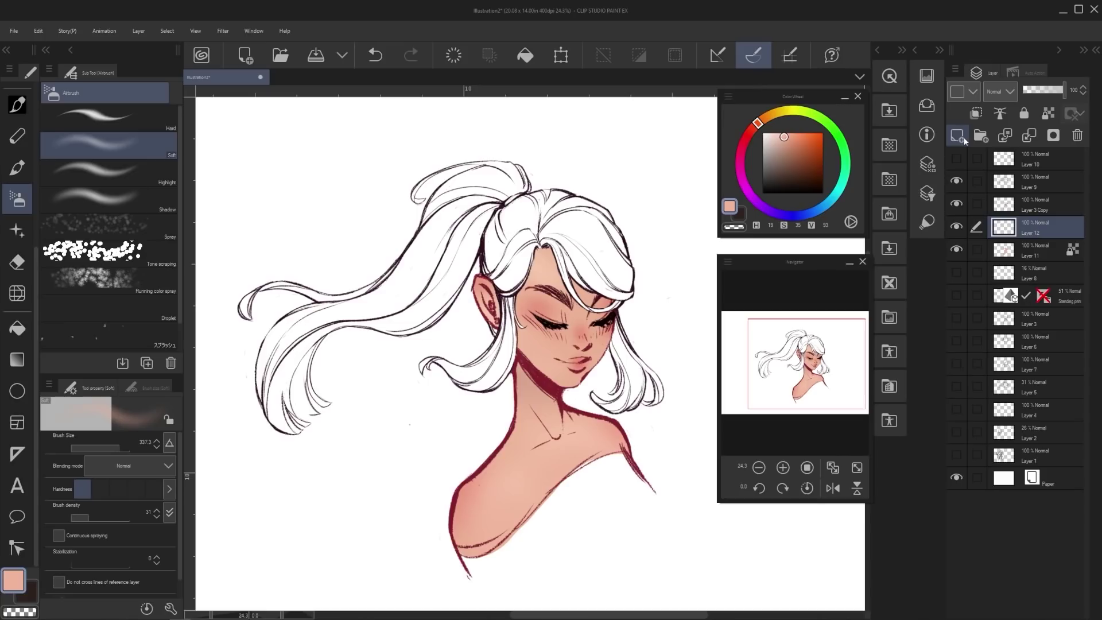
key(p)
key(])
key(])
key(])
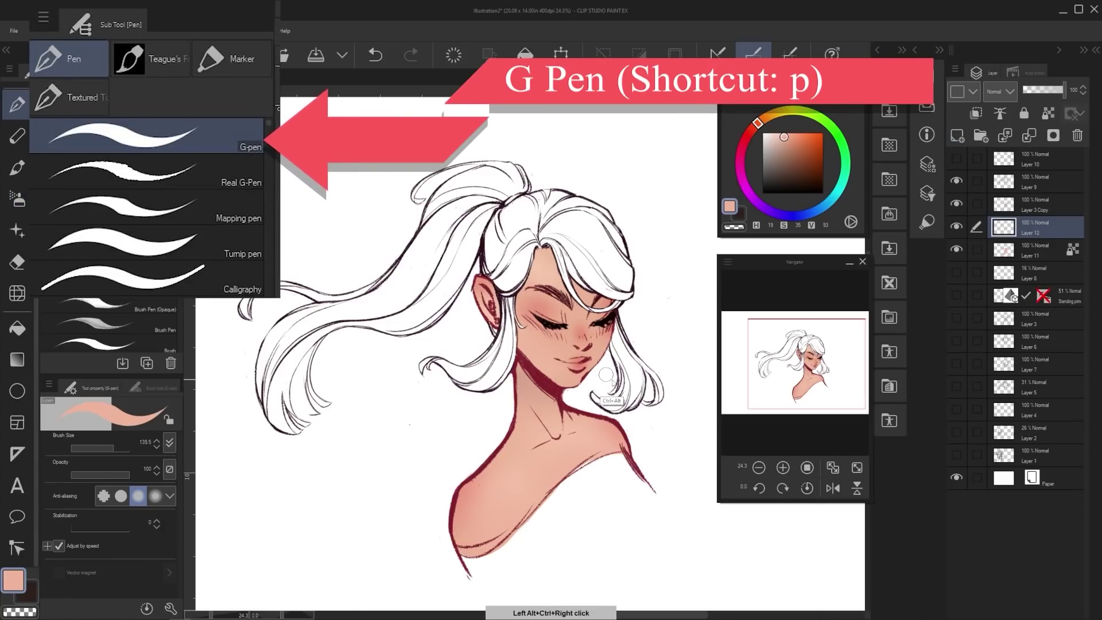
Choose a medium blue drawing colour and try a stroke over the top of the hair, undoing it.
drag(820, 187, 849, 143)
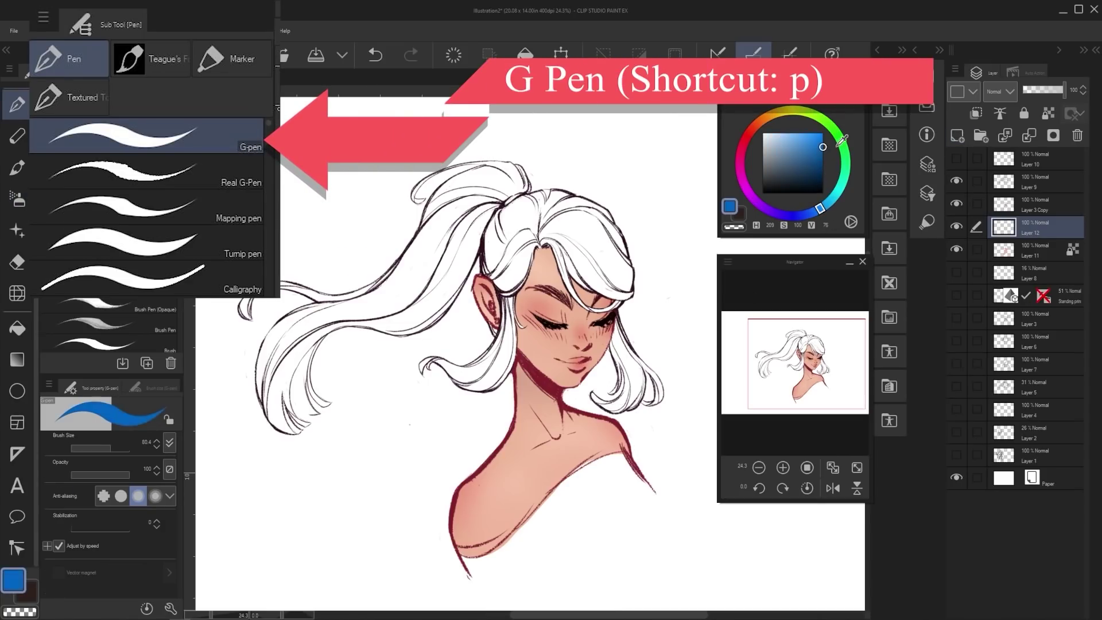
drag(820, 207, 820, 209)
drag(822, 150, 811, 151)
mouse_move(551, 213)
mouse_down()
mouse_move(610, 261)
mouse_move(642, 272)
mouse_up()
key(ctrl+z)
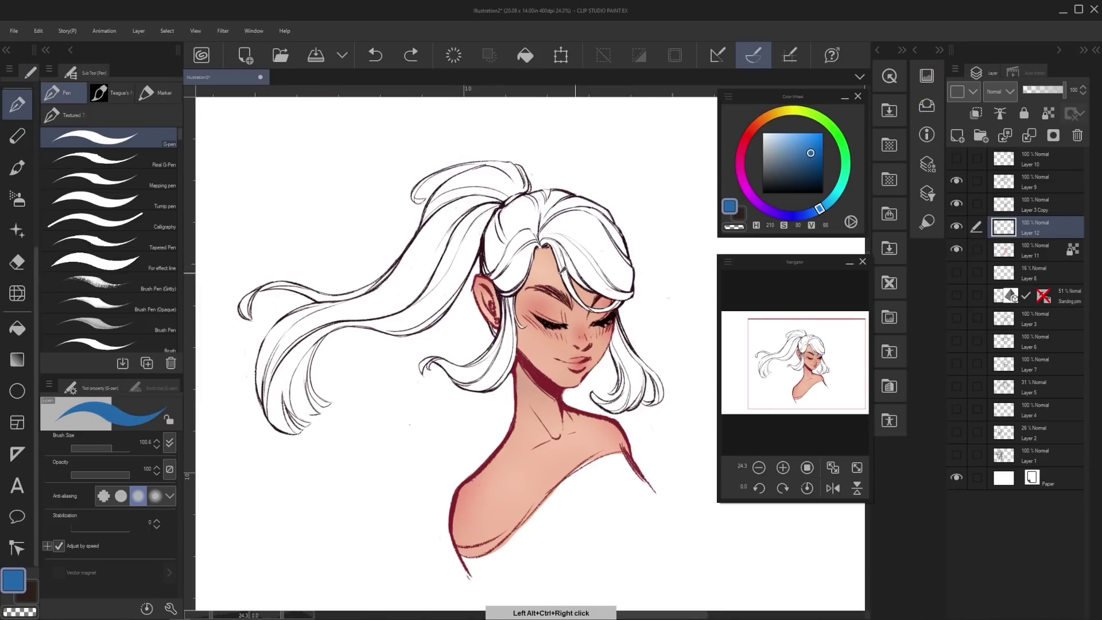
Outline the inner edges of the ponytail, fringe and side locks in medium blue to enclose the hair for filling.
drag(443, 343, 432, 344)
drag(422, 361, 422, 374)
mouse_move(619, 314)
mouse_down()
mouse_move(593, 395)
mouse_move(640, 387)
mouse_move(649, 398)
mouse_move(642, 362)
mouse_up()
mouse_move(540, 238)
mouse_down()
mouse_move(577, 298)
mouse_move(580, 198)
mouse_move(505, 193)
mouse_move(517, 166)
mouse_move(416, 198)
mouse_up()
key(ctrl+z)
mouse_move(495, 165)
mouse_down()
mouse_move(413, 207)
mouse_move(310, 290)
mouse_move(321, 293)
mouse_up()
drag(253, 293, 313, 321)
drag(261, 396, 315, 431)
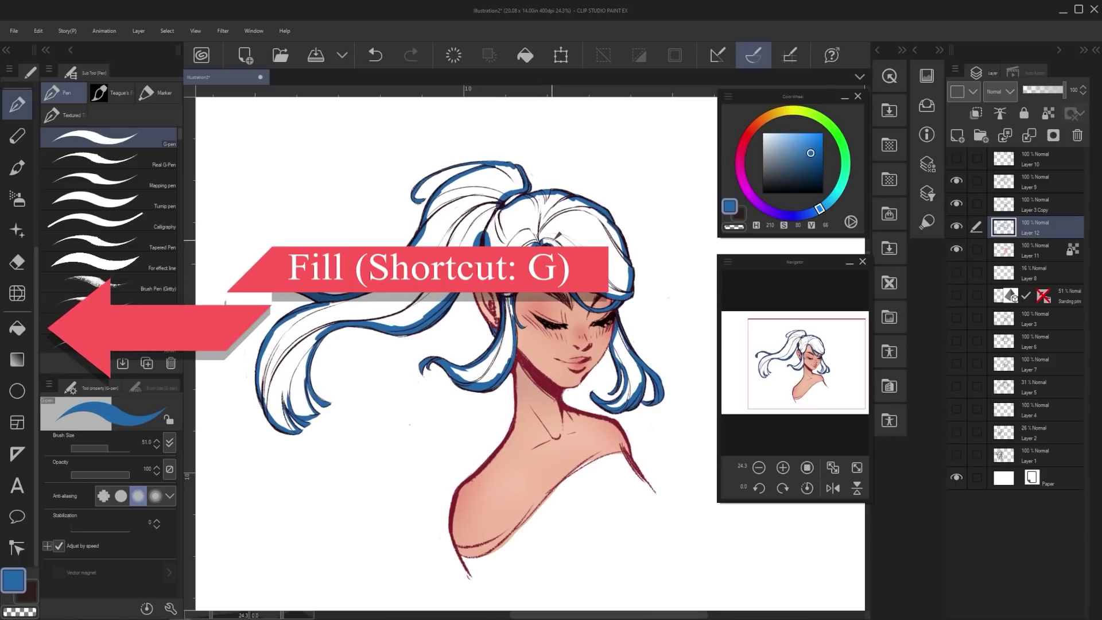
Fill the enclosed hair areas with medium blue and lock the hair colour layer's transparent pixels.
click(31, 338)
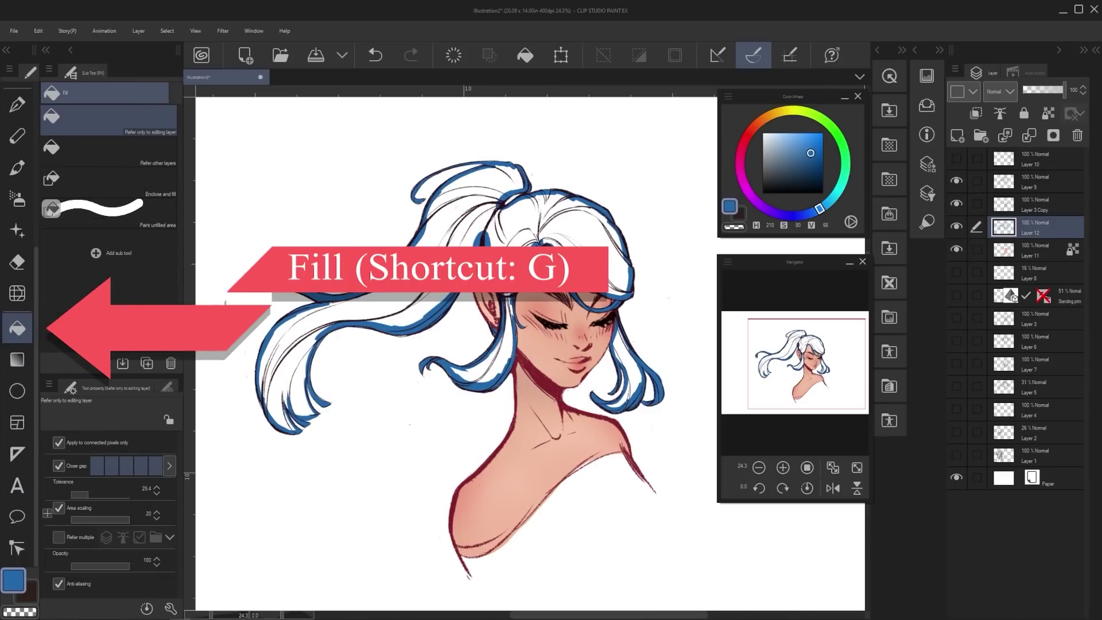
click(527, 218)
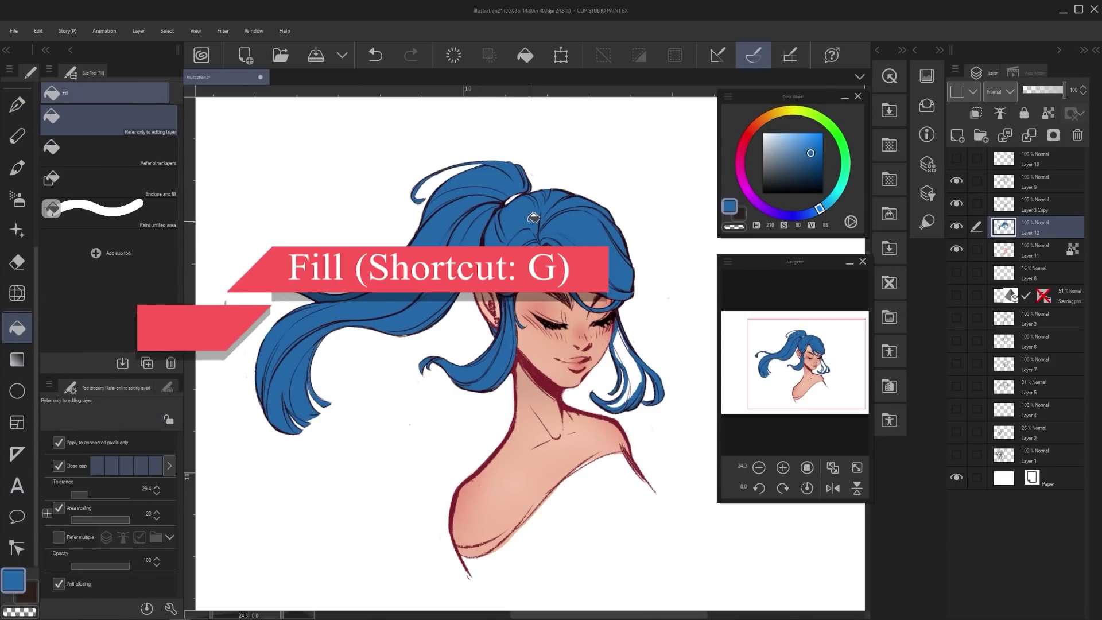
click(629, 351)
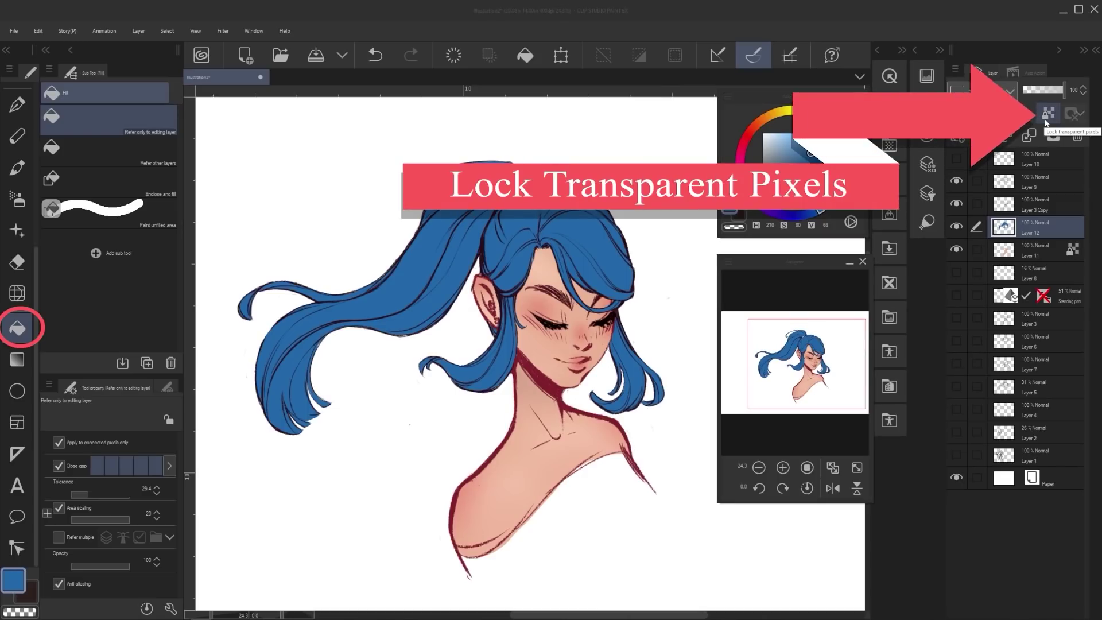
click(1049, 115)
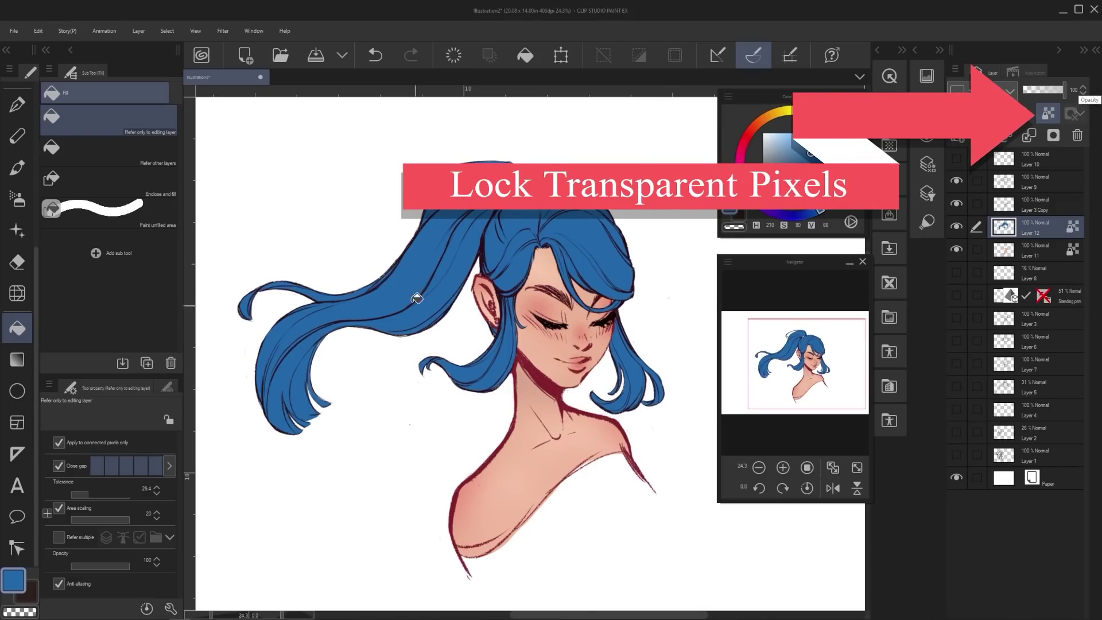
Select the Soft airbrush and mix a lighter cyan from the hair's blue, enlarging the colour wheel.
key(b)
click(170, 147)
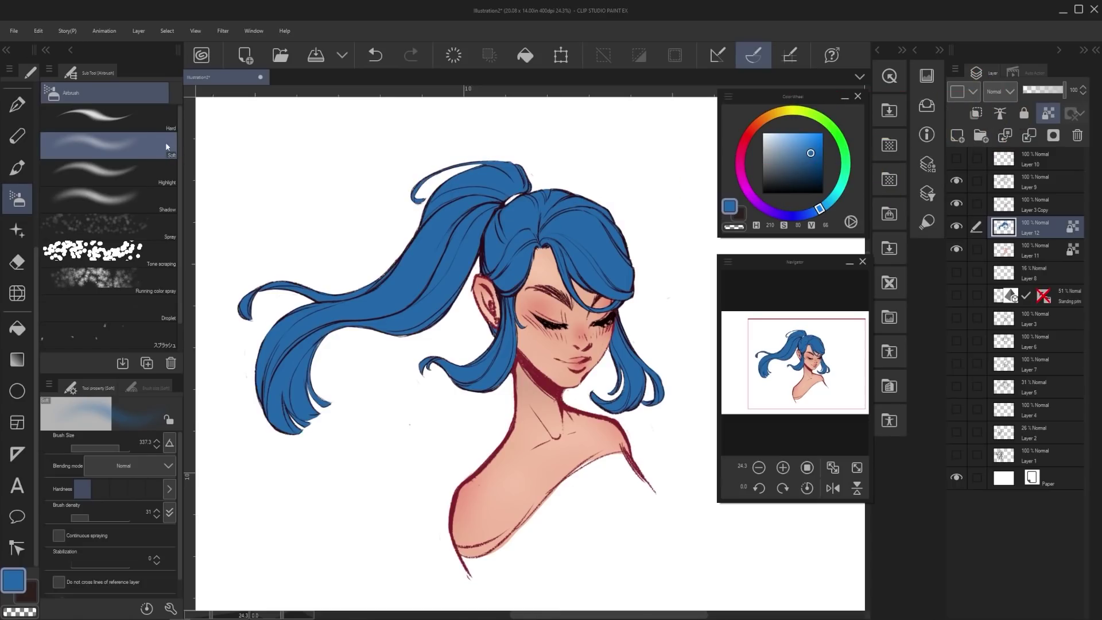
alt+click(440, 317)
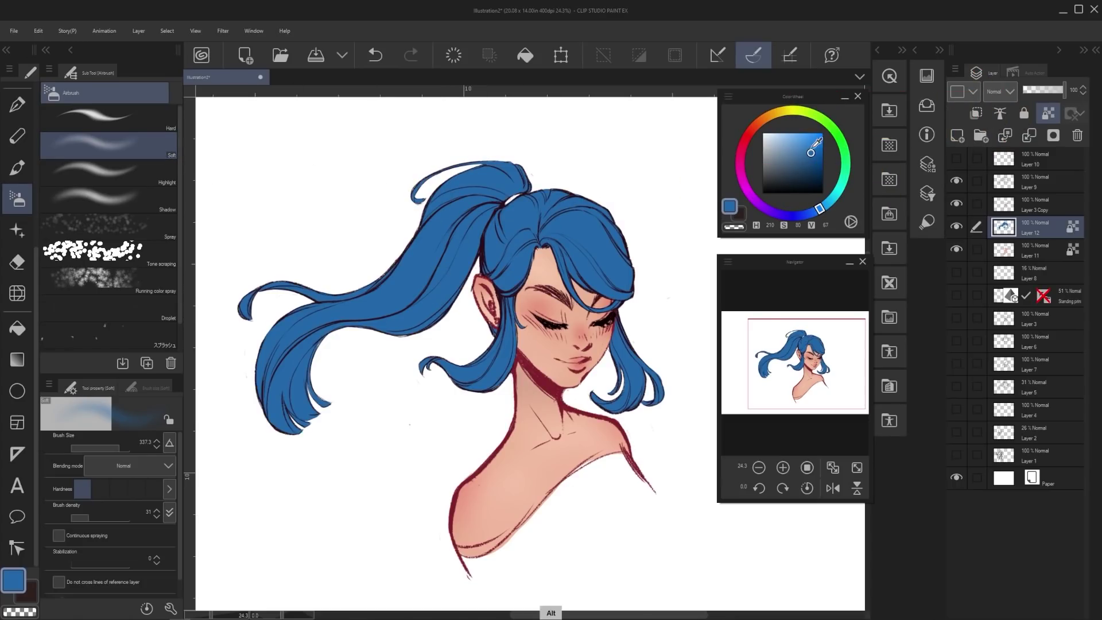
drag(718, 237, 667, 303)
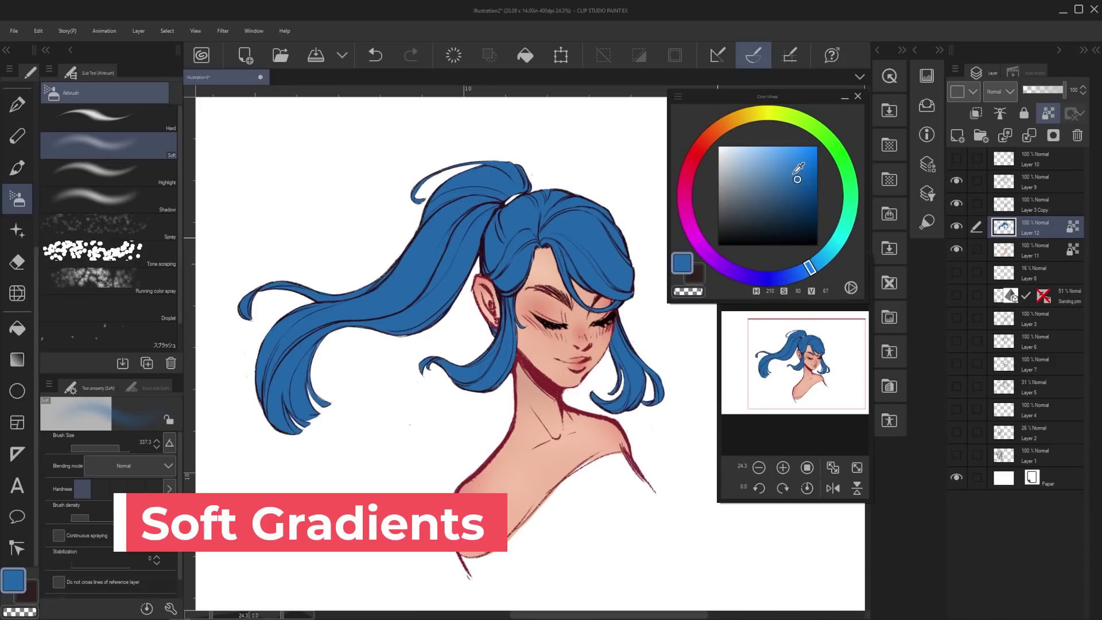
drag(797, 179, 778, 163)
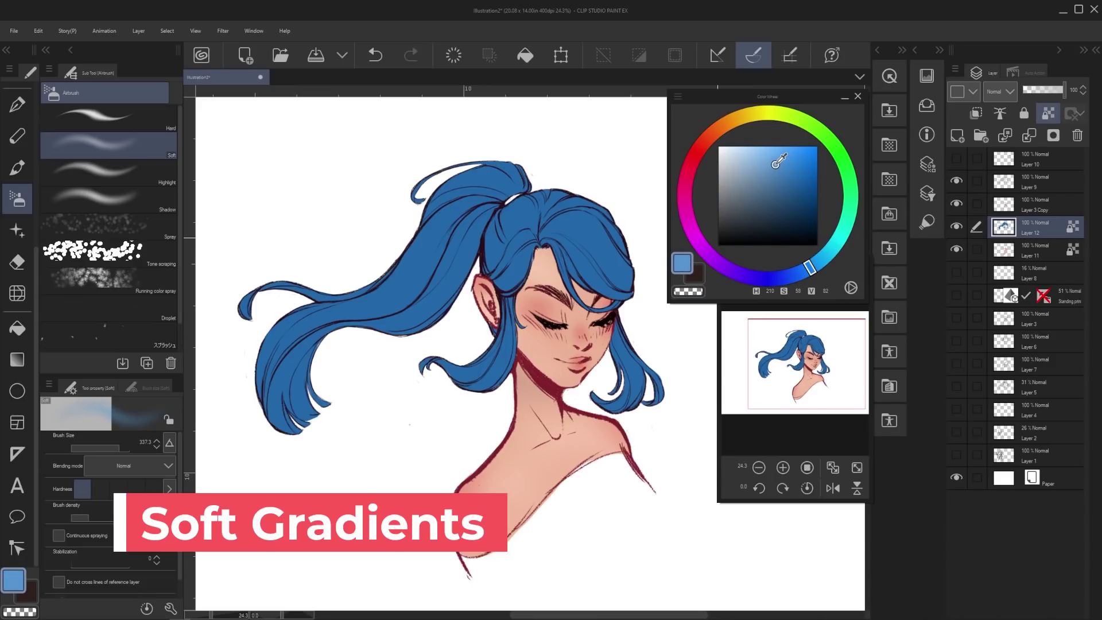
drag(811, 267, 831, 248)
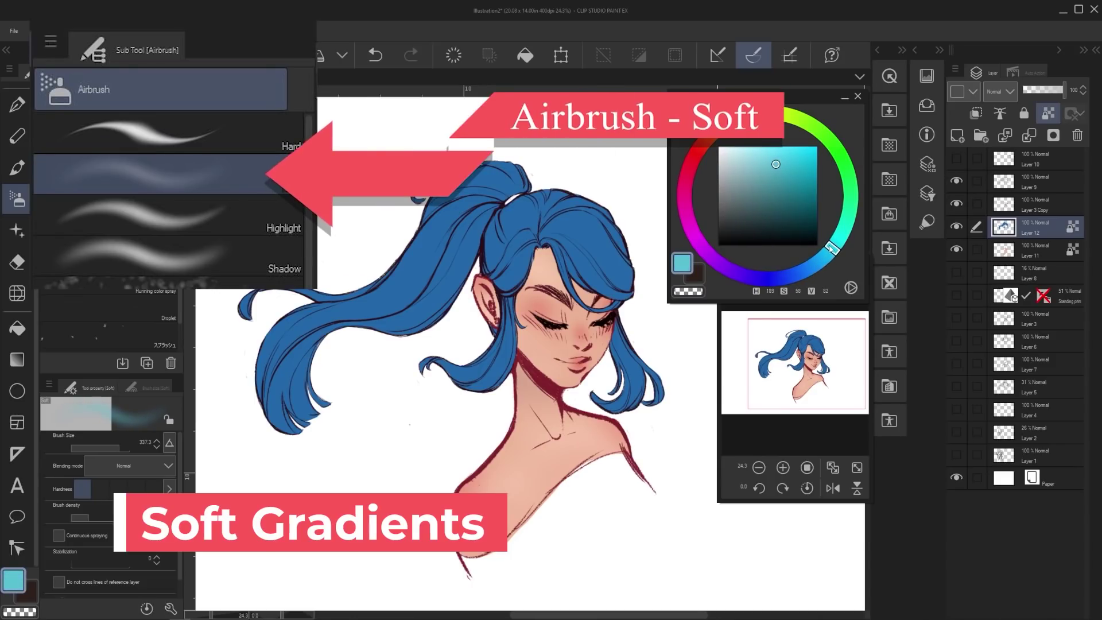
Airbrush soft cyan gradients onto the ponytail's curled end, the side lock tips and the lower fringe.
drag(369, 430, 450, 450)
mouse_move(301, 446)
mouse_down()
mouse_move(277, 351)
mouse_move(314, 308)
mouse_move(333, 310)
mouse_up()
mouse_move(410, 431)
mouse_down()
mouse_move(459, 448)
mouse_move(445, 439)
mouse_up()
mouse_move(411, 373)
mouse_down()
mouse_move(421, 381)
mouse_move(465, 359)
mouse_move(698, 425)
mouse_move(630, 408)
mouse_move(653, 434)
mouse_move(677, 379)
mouse_up()
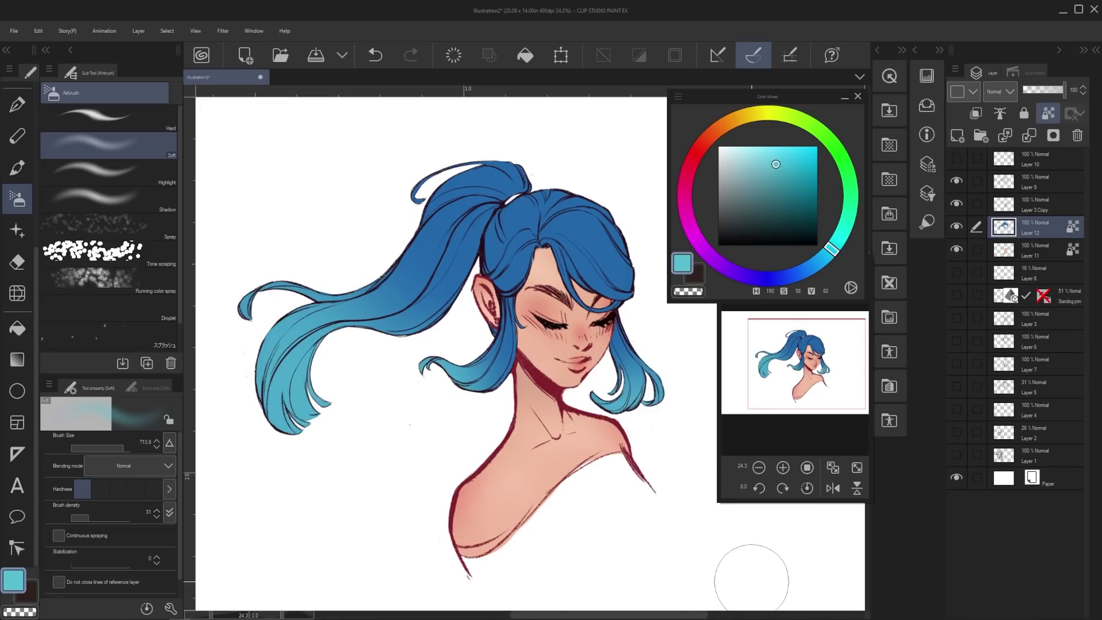
drag(611, 339, 623, 250)
key(ctrl+z)
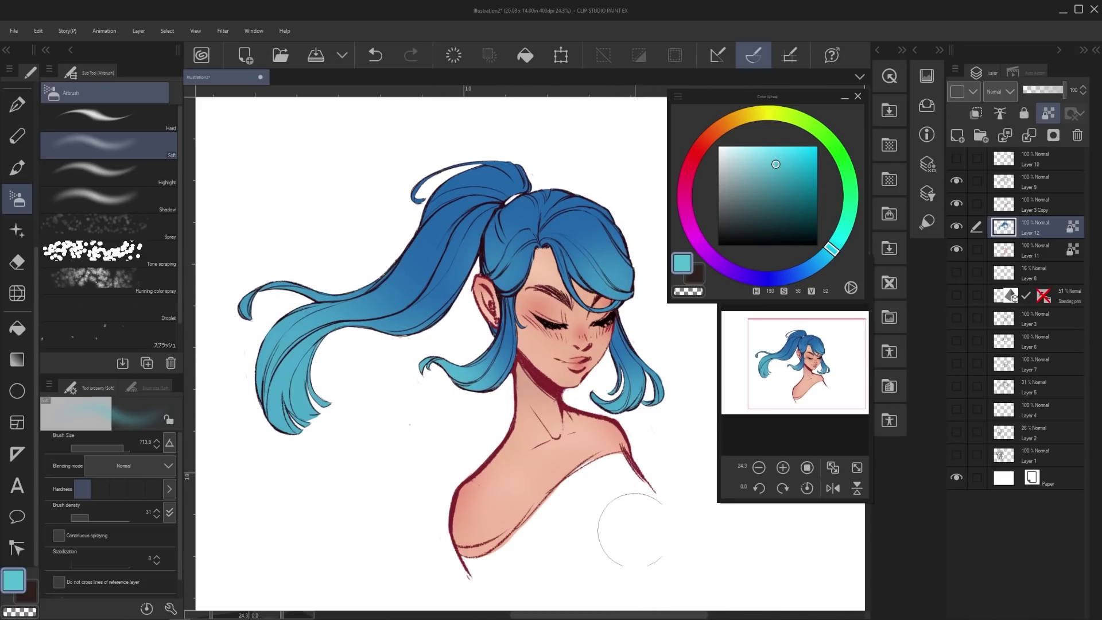
Sample the hair's blue, shift it to a darker, more violet blue and airbrush it softly around the parting.
key(alt)
alt+click(519, 204)
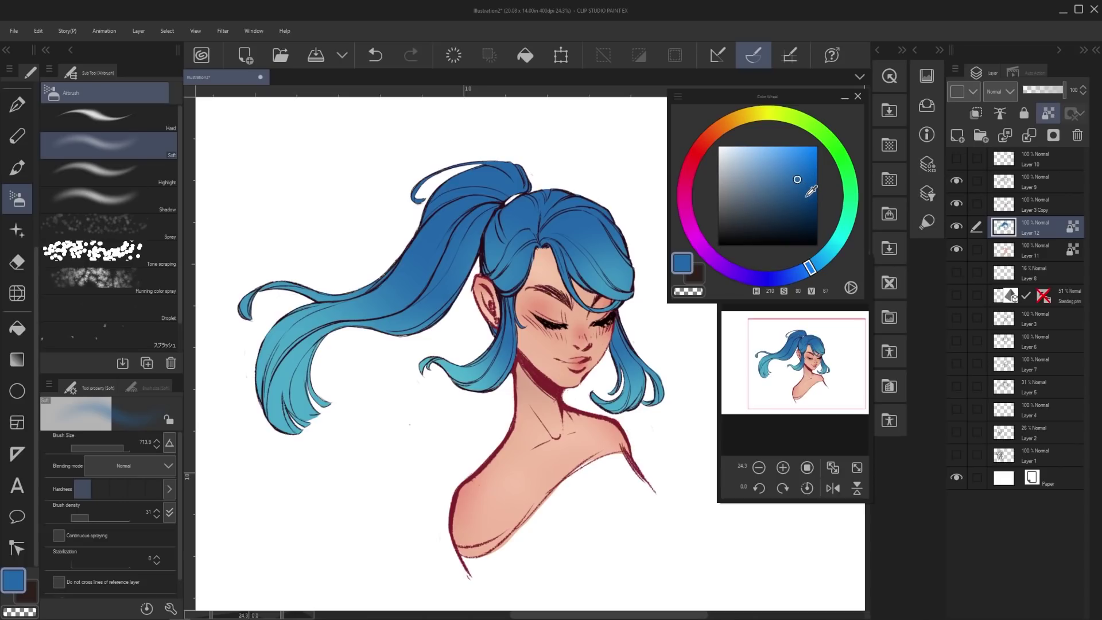
click(806, 196)
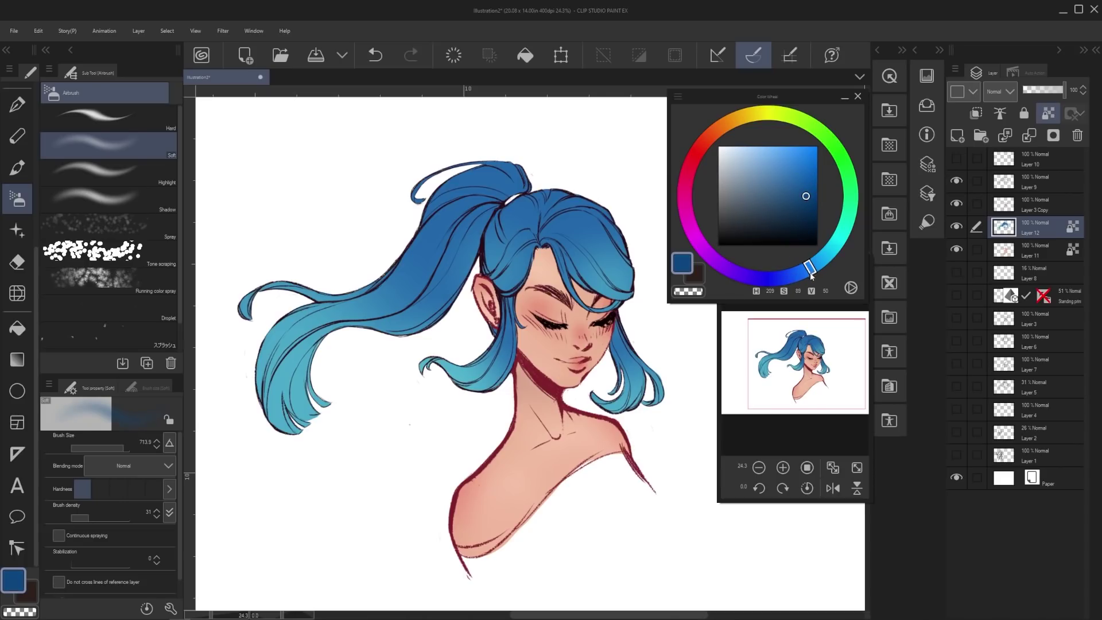
drag(812, 274, 793, 288)
drag(545, 226, 521, 222)
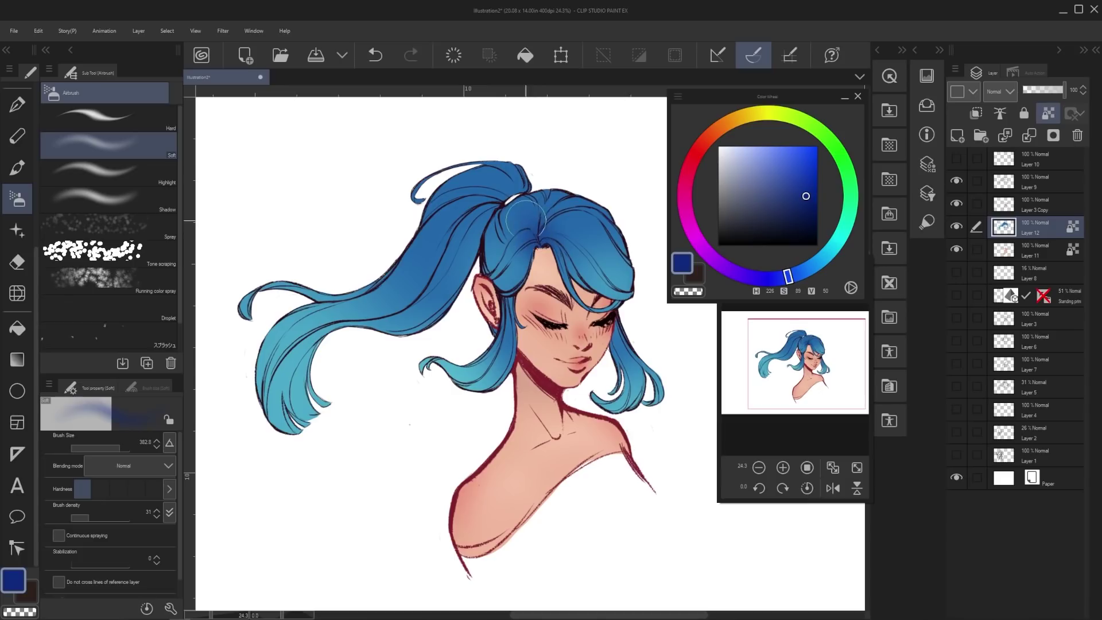
ctrl+alt+drag(628, 330, 615, 360)
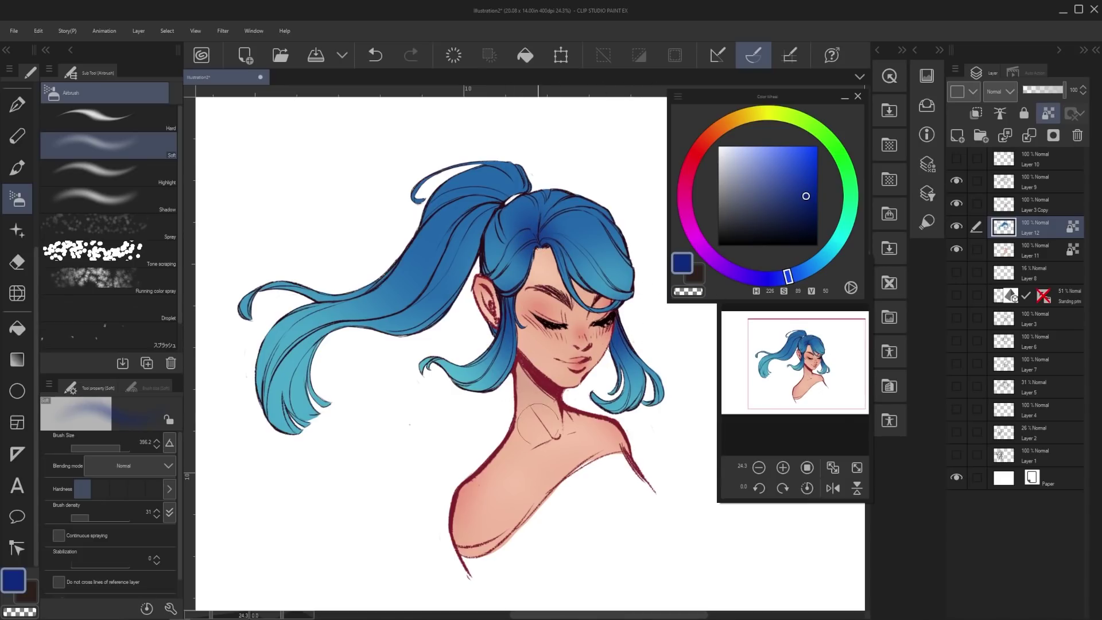
Airbrush dark blue around the ponytail's base, and sampled light blue over its upper loop.
drag(525, 193, 544, 197)
drag(542, 198, 481, 220)
drag(535, 170, 474, 230)
drag(495, 192, 463, 265)
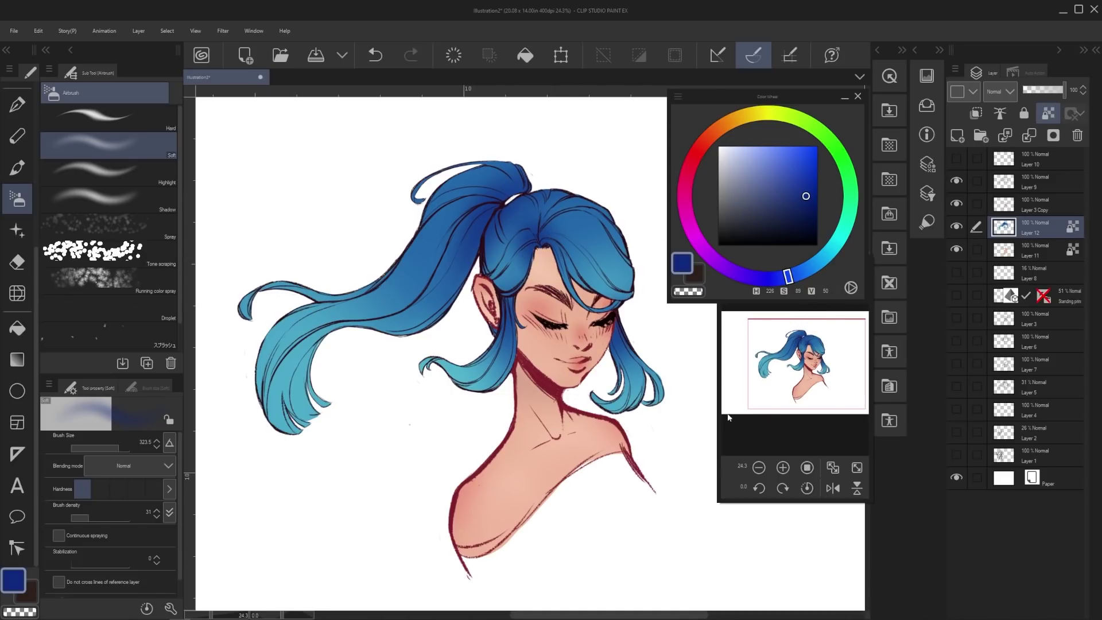
alt+click(277, 329)
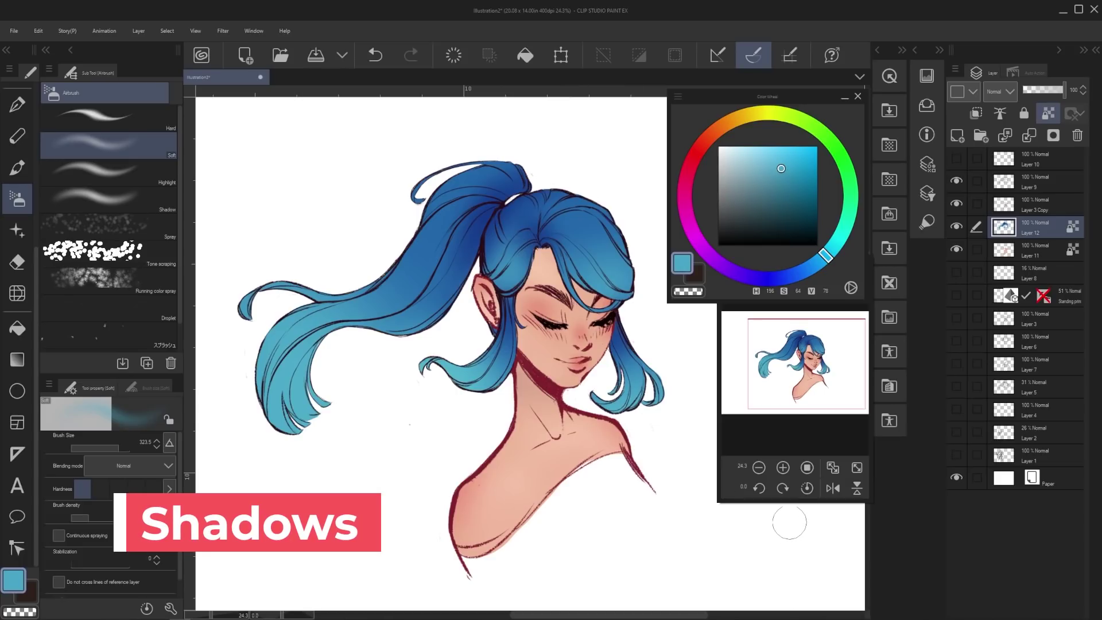
drag(422, 144, 399, 181)
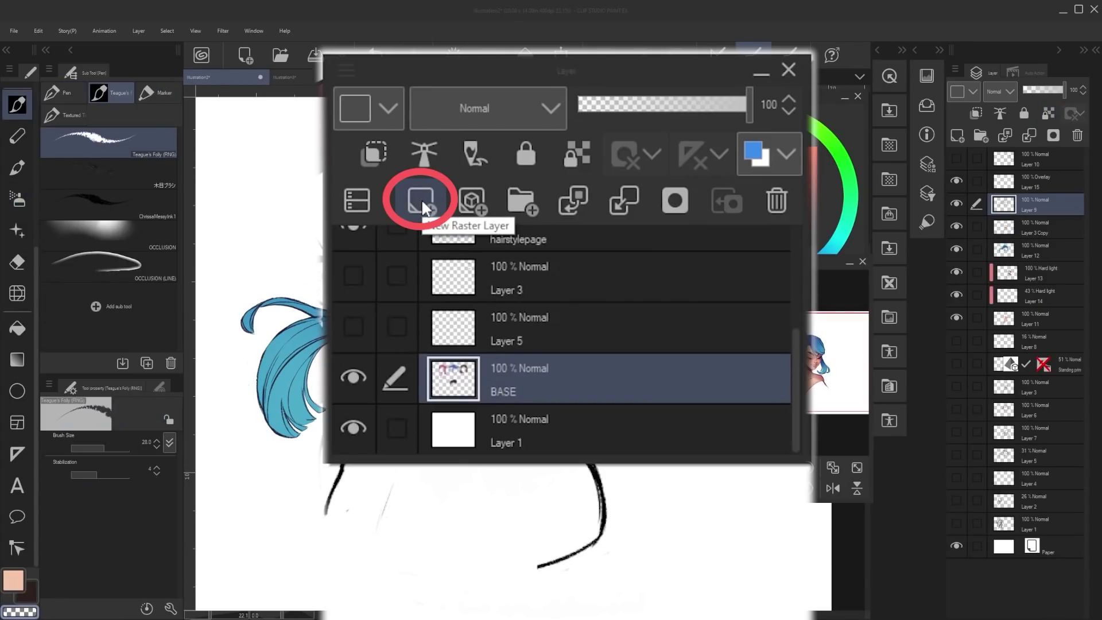
Add a new raster layer above the BASE layer and set its blending mode to Hard light.
click(422, 198)
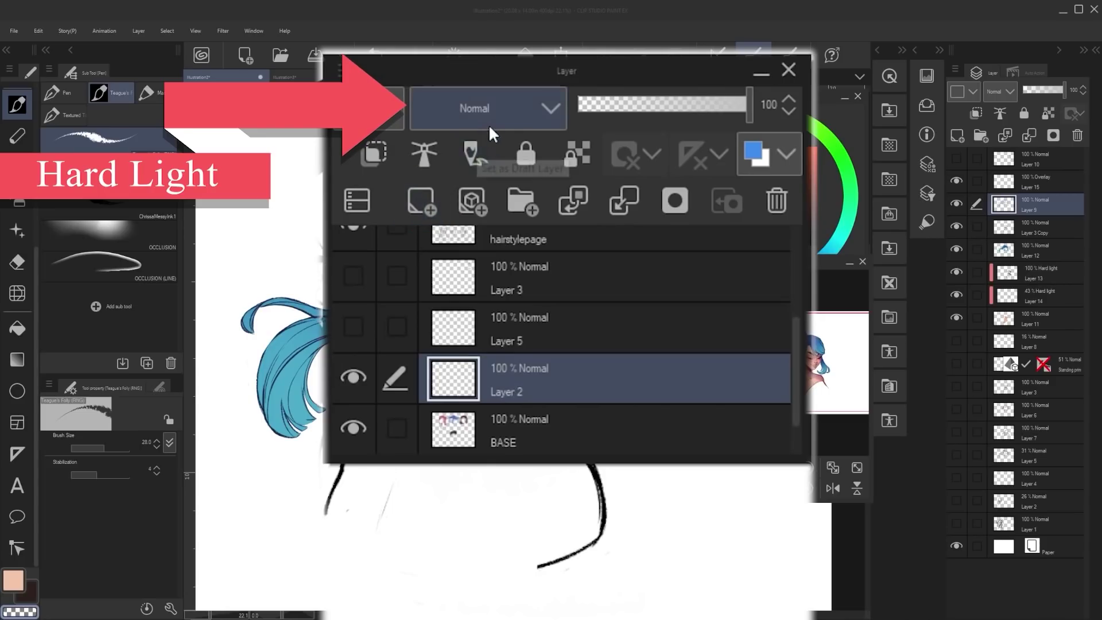
click(494, 108)
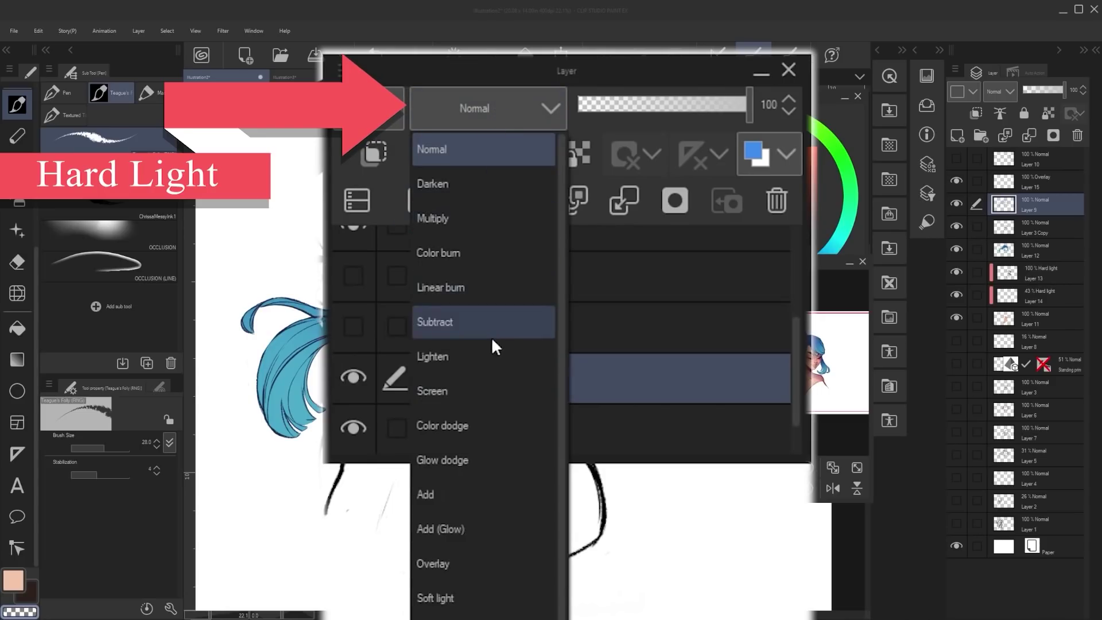
scroll(491, 339, down, 1)
scroll(488, 335, down, 1)
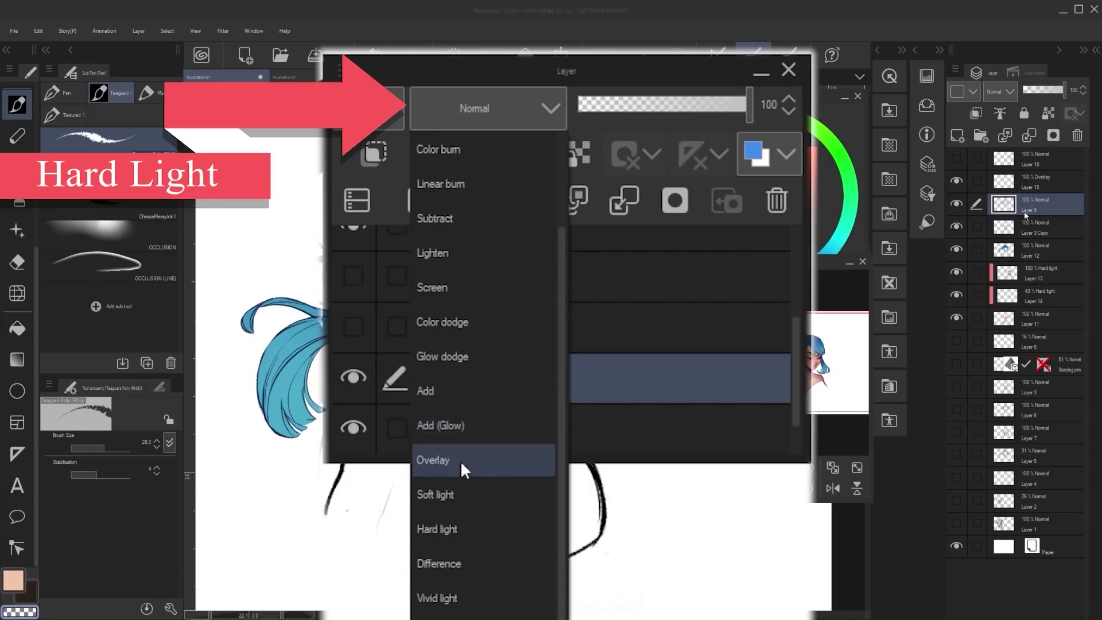
click(457, 529)
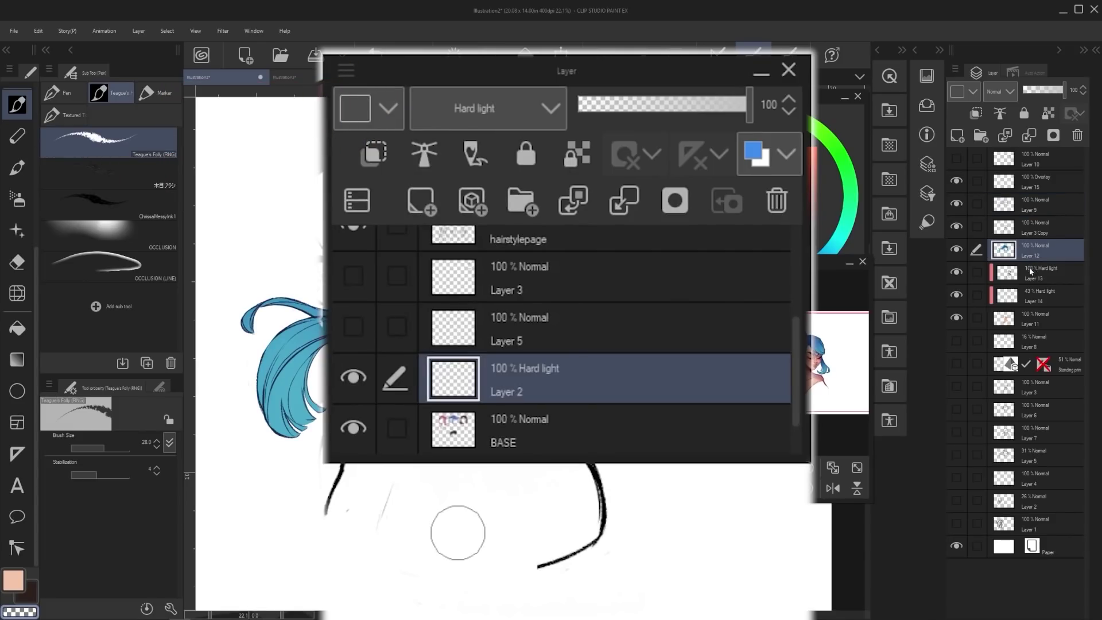
Add a raster layer above the hair colour layer, clip it to the layer below and set it to Hard light.
click(958, 136)
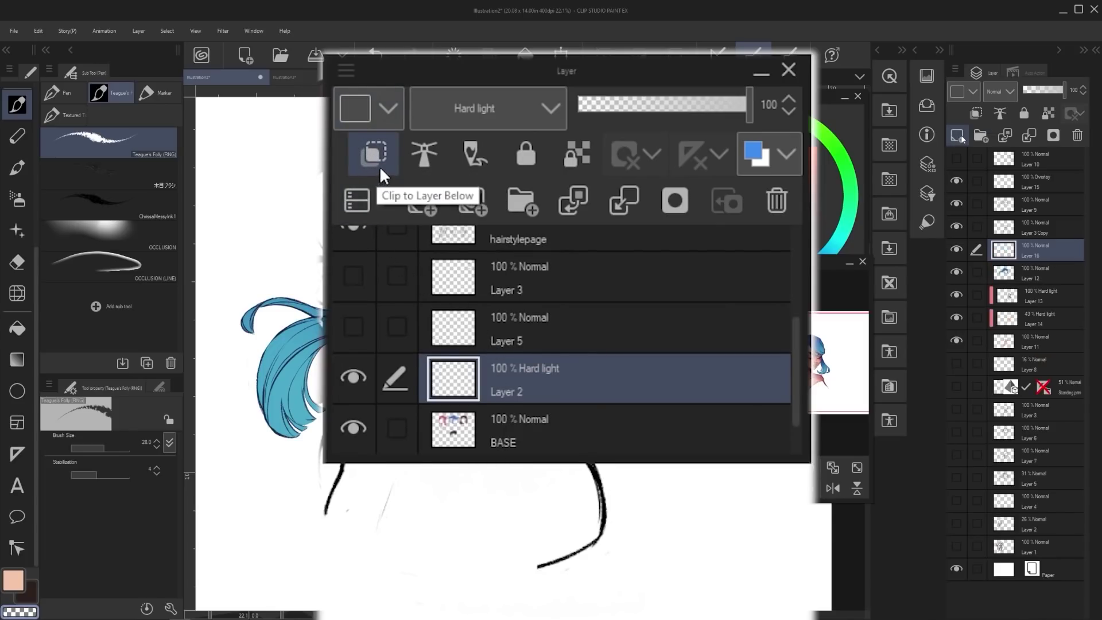
click(986, 118)
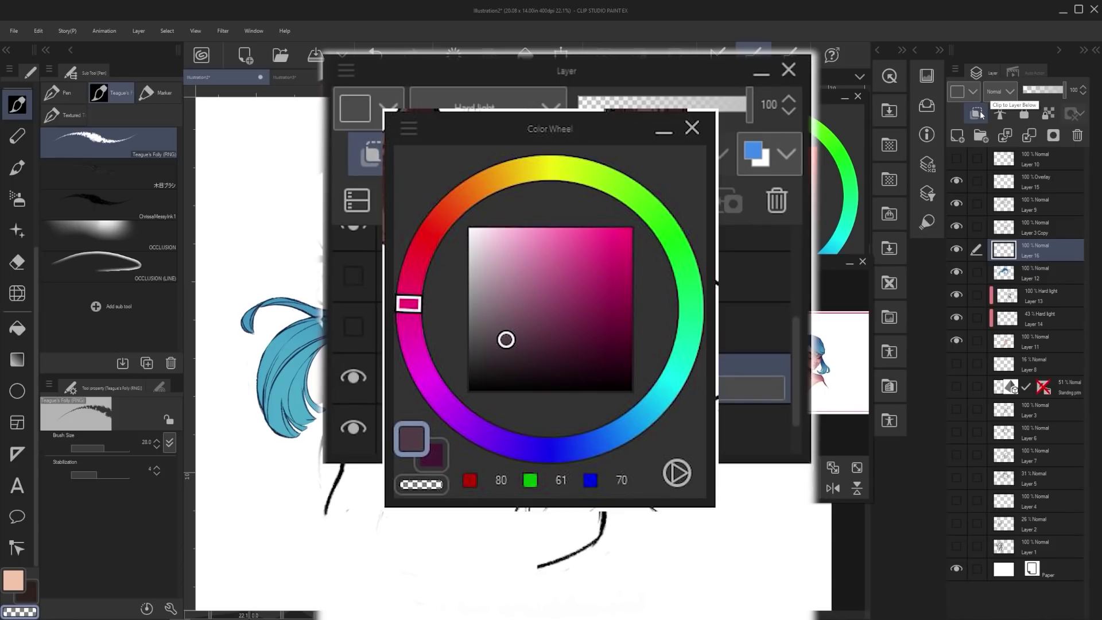
click(978, 114)
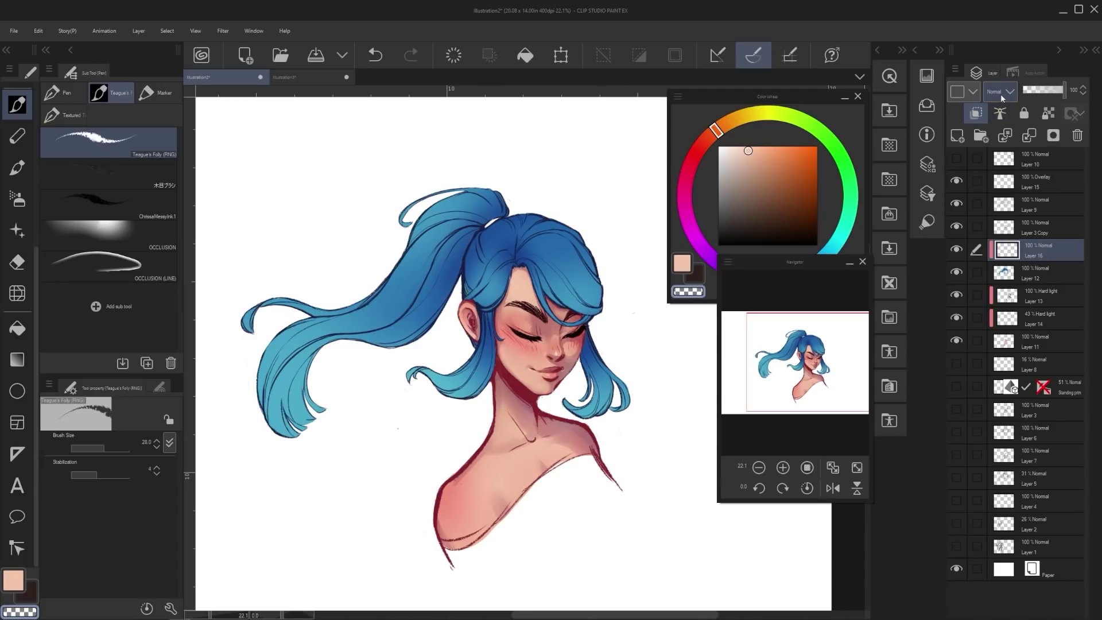
click(1005, 96)
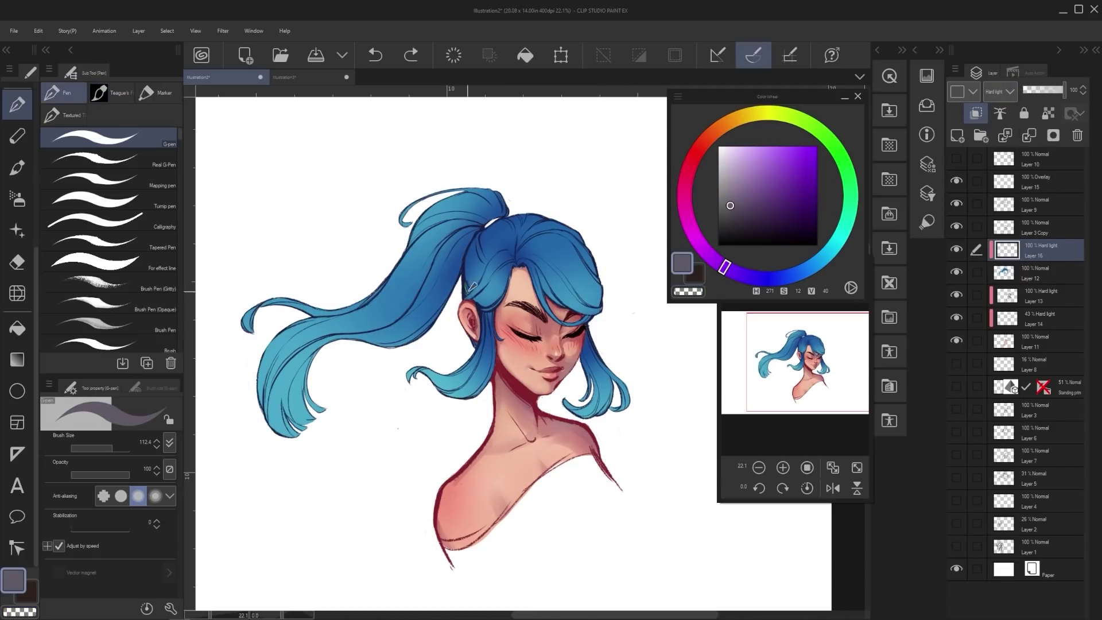
Paint muted purple shadow shapes along the ponytail's length and curled end with the G-pen, trimming them with transparent colour.
mouse_move(473, 287)
mouse_down()
mouse_move(453, 276)
mouse_move(420, 291)
mouse_move(400, 338)
mouse_move(428, 322)
mouse_move(309, 353)
mouse_move(383, 336)
mouse_up()
mouse_move(304, 368)
mouse_down()
mouse_move(313, 415)
mouse_move(281, 428)
mouse_move(296, 402)
mouse_up()
key(c)
drag(390, 322, 426, 270)
key(c)
Paint shadow shapes on the far side of the fringe, the front side lock and the lock behind the neck.
mouse_move(581, 238)
mouse_down()
mouse_move(597, 302)
mouse_move(585, 316)
mouse_up()
mouse_move(580, 235)
mouse_down()
mouse_move(592, 285)
mouse_move(571, 228)
mouse_move(573, 238)
mouse_up()
drag(591, 332, 581, 400)
key(bracketleft)
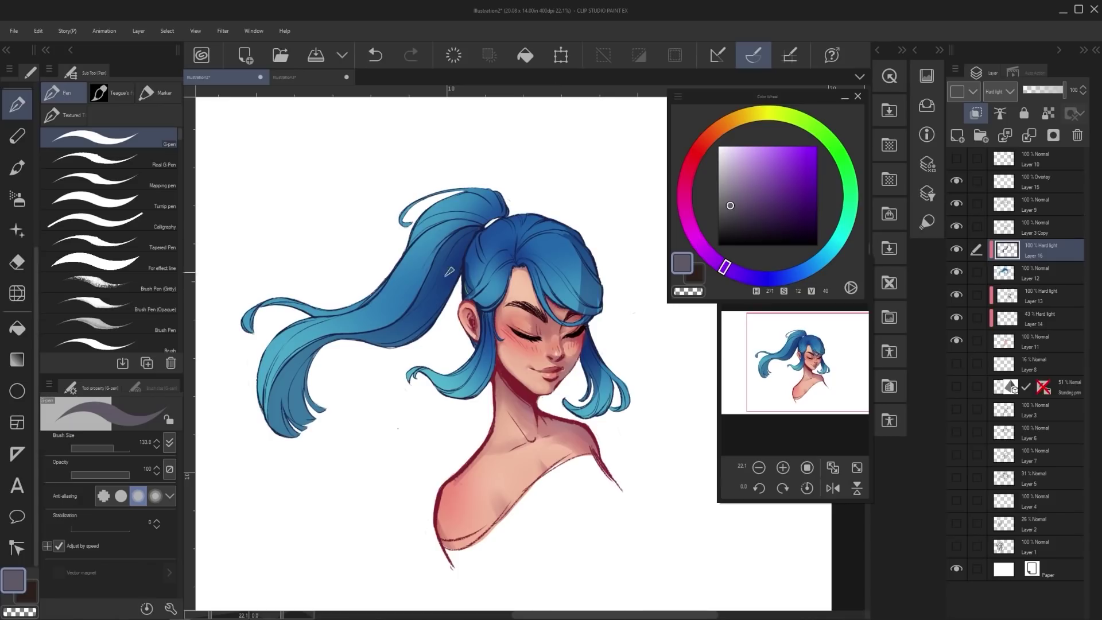
drag(428, 371, 476, 390)
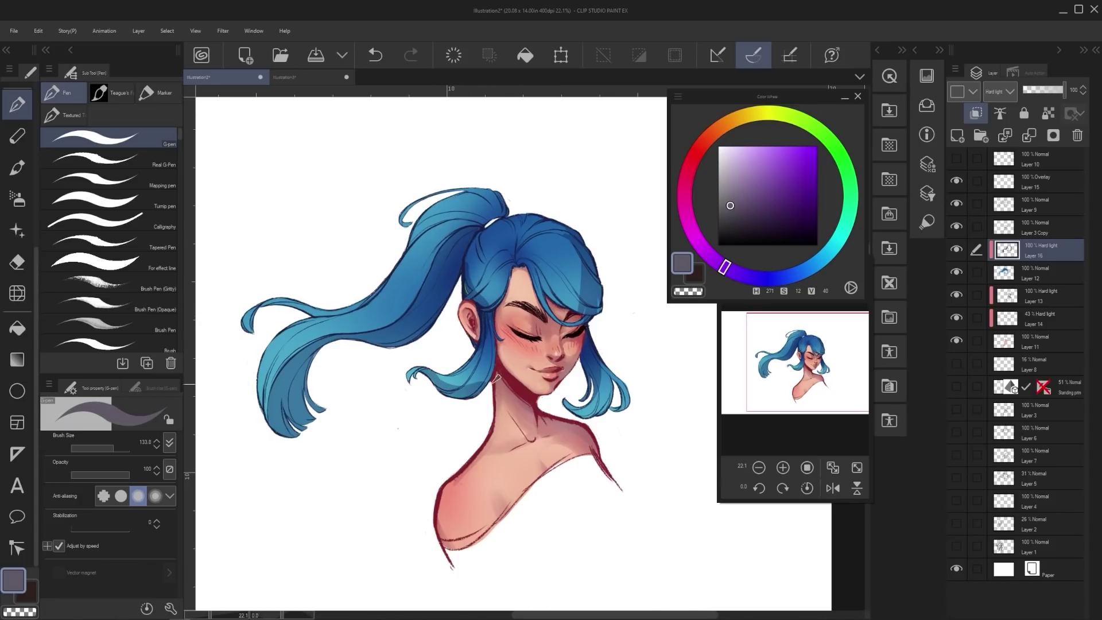
mouse_move(585, 240)
mouse_down()
mouse_move(600, 268)
mouse_move(571, 238)
mouse_move(582, 303)
mouse_move(571, 237)
mouse_up()
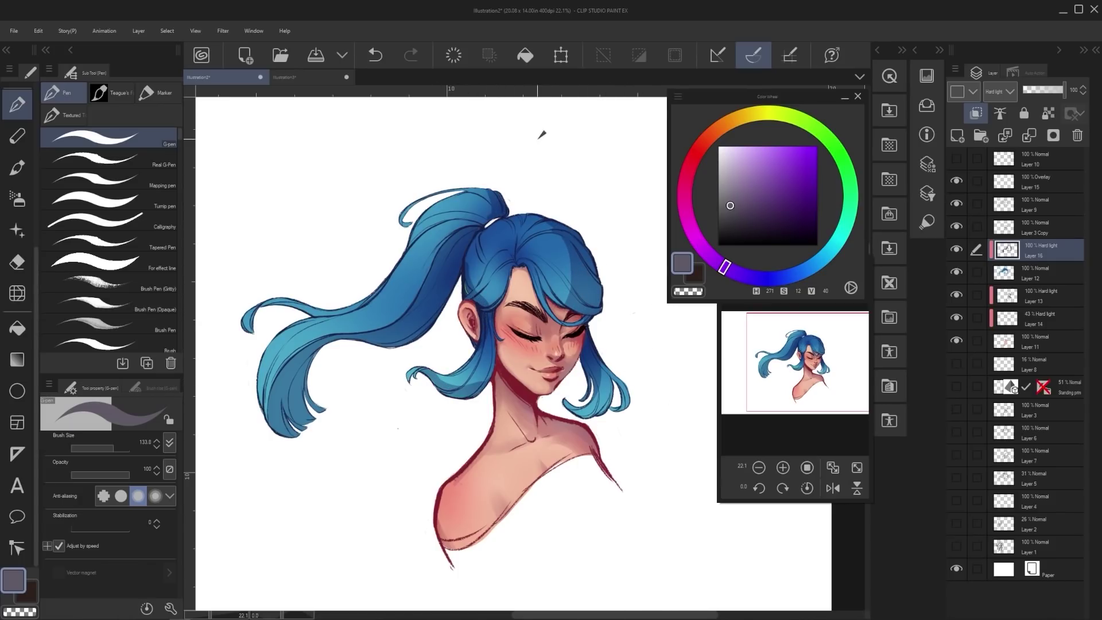
Shade the ponytail's upper section, reduce the brush size to about 37 and rework the shadow on the lock behind the neck.
drag(409, 244, 448, 209)
click(106, 448)
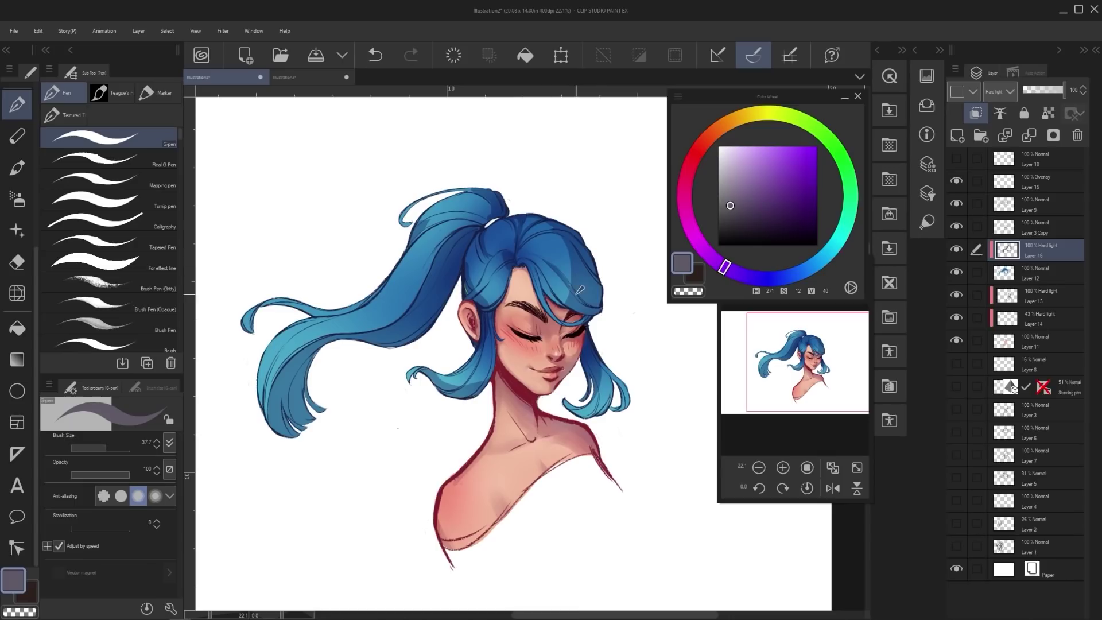
key(ctrl+z)
key(ctrl+z)
key(ctrl+z)
drag(490, 369, 469, 353)
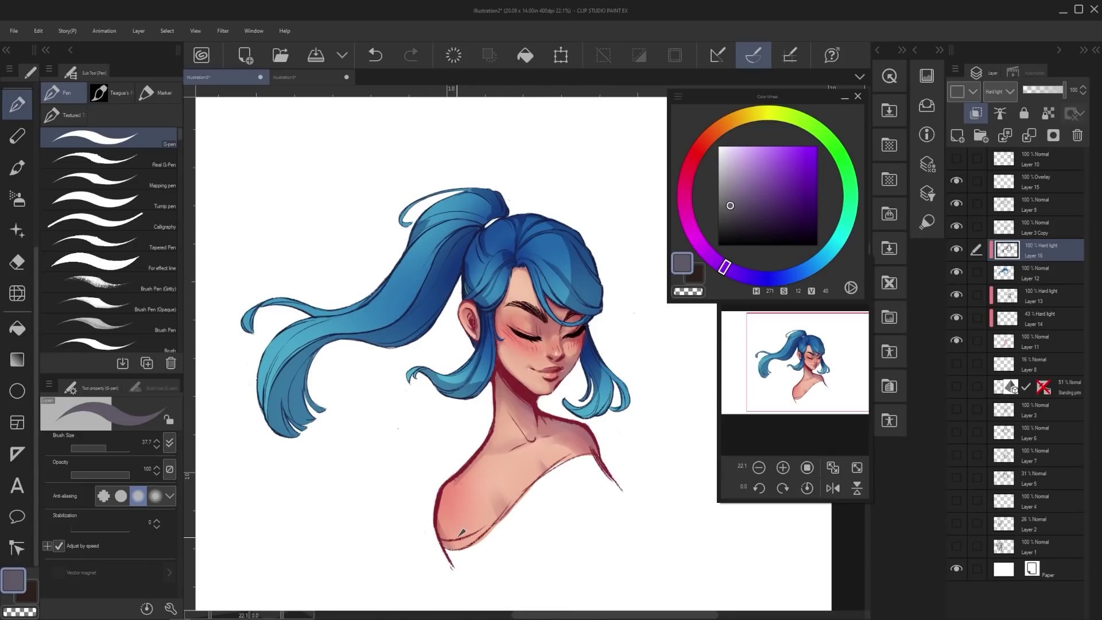
key(ctrl+z)
Refine the shadows at the ponytail's top and the parting, alternating between muted purple and transparent colour.
drag(420, 229, 484, 217)
key(c)
key(c)
key(c)
key(c)
key(c)
key(c)
key(c)
key(c)
key(c)
drag(540, 223, 522, 234)
key(ctrl+z)
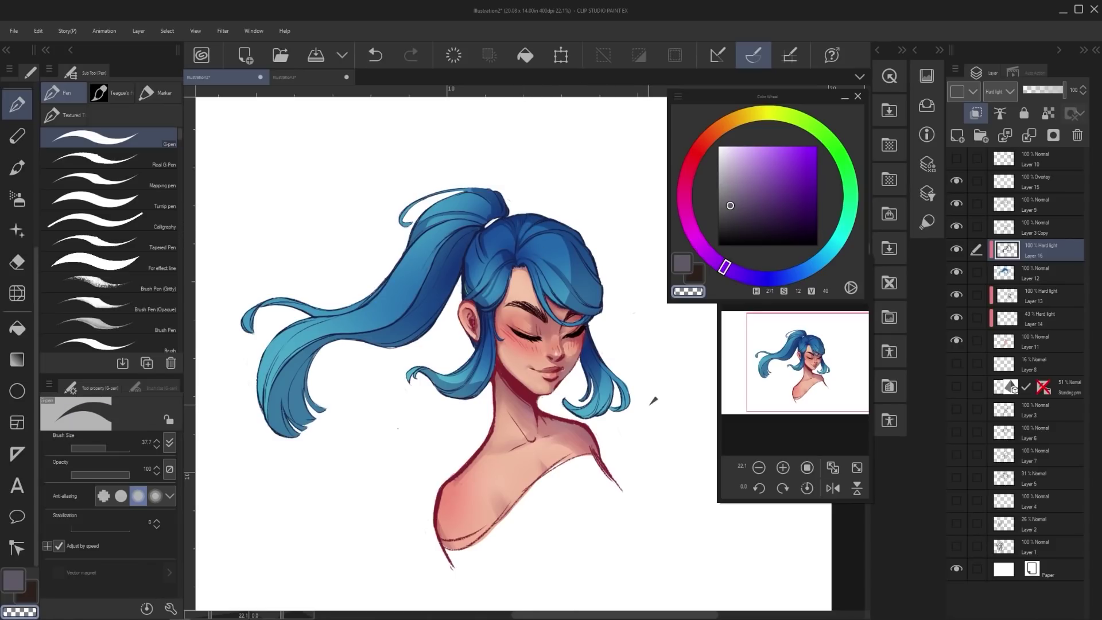
key(c)
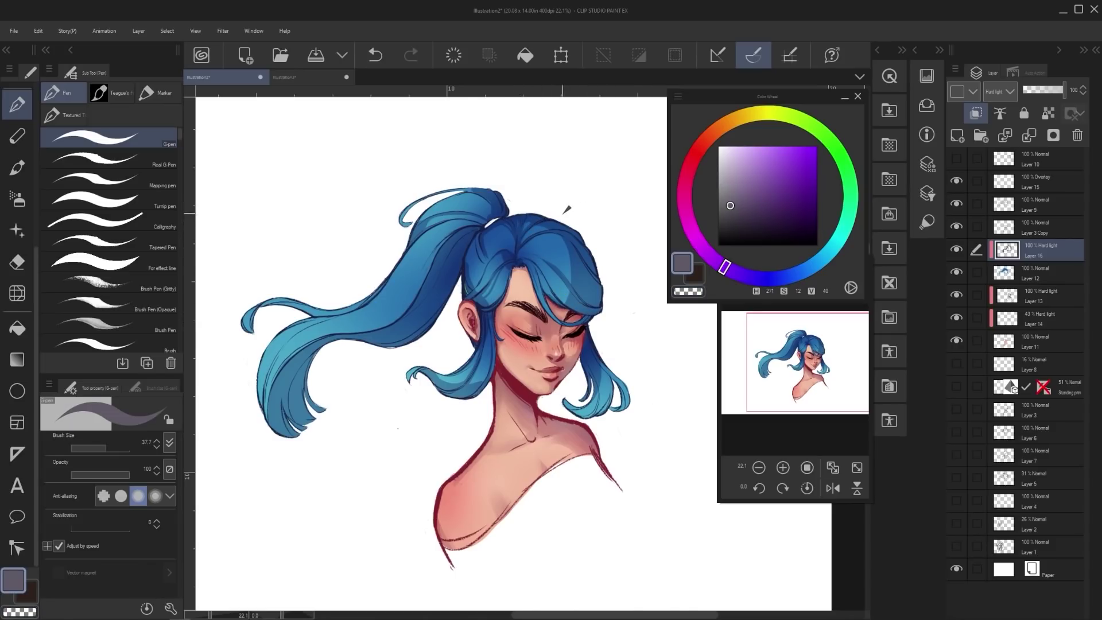
key(c)
key(c)
key(ctrl+z)
drag(481, 267, 470, 295)
key(ctrl+z)
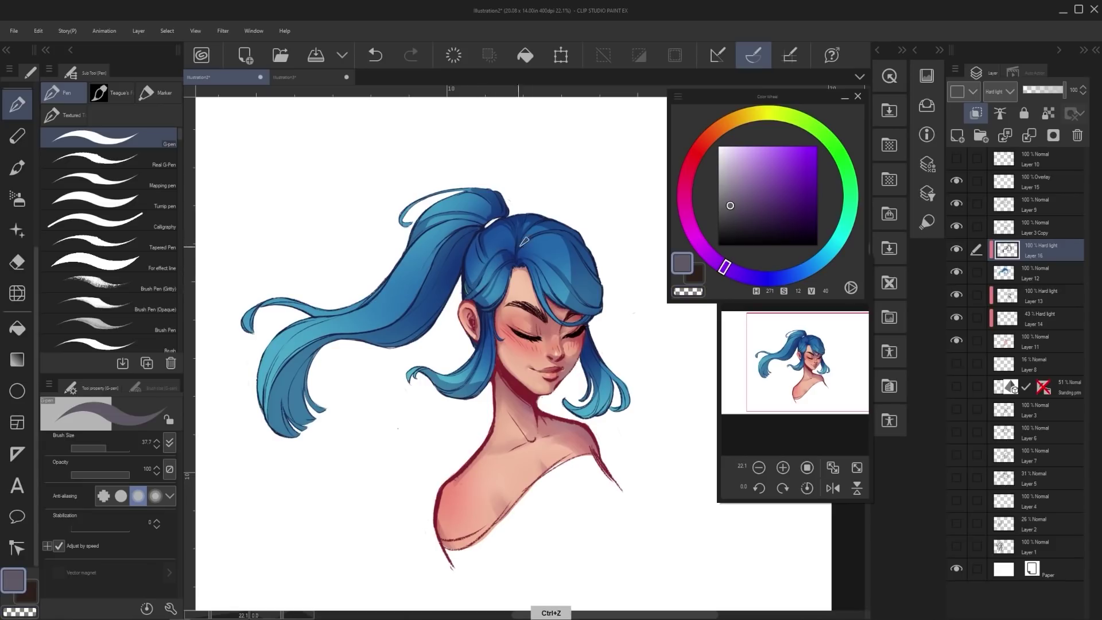
Rework the shadow strokes at the ponytail's curled end with the G-pen, using muted purple and transparent colour.
key(c)
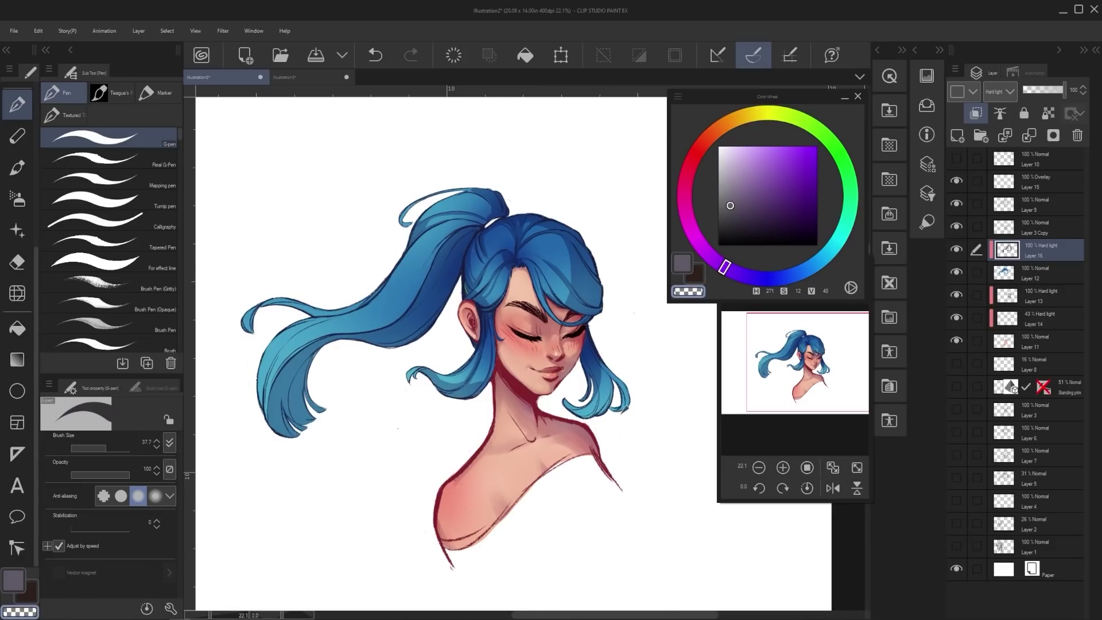
key(c)
mouse_move(263, 395)
mouse_down()
mouse_move(326, 320)
mouse_move(262, 408)
mouse_move(339, 315)
mouse_move(266, 410)
mouse_move(282, 347)
mouse_move(341, 315)
mouse_up()
key(ctrl+z)
key(ctrl+z)
key(ctrl+z)
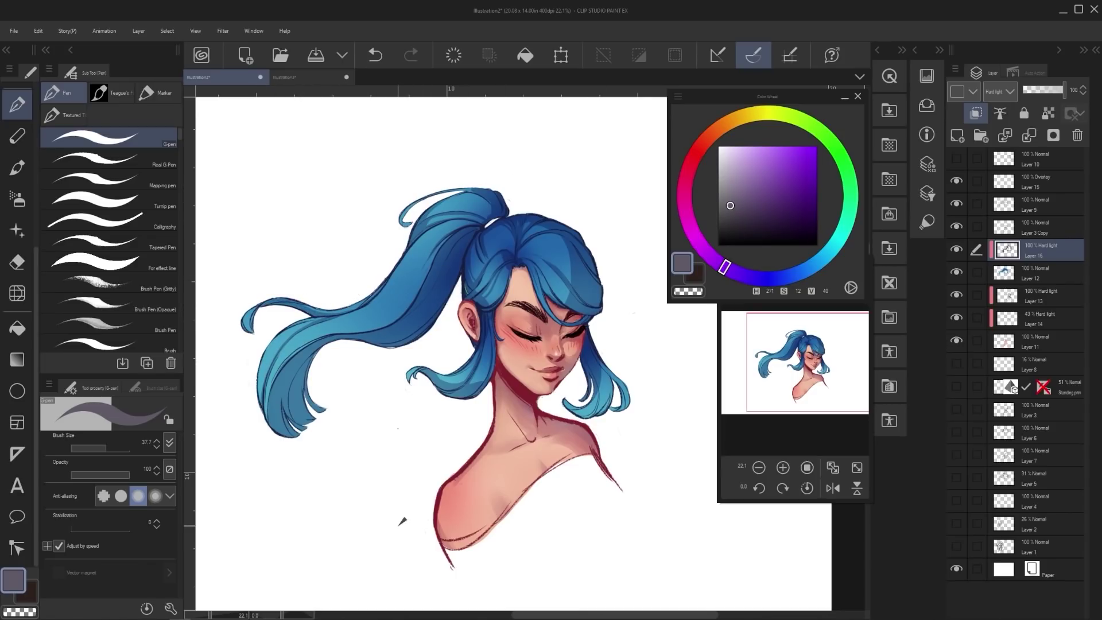
Shade the far side lock down to its curled tip, alternating muted purple and transparent colour.
drag(588, 405, 607, 412)
key(c)
key(c)
key(c)
key(c)
key(c)
key(c)
key(ctrl+z)
drag(601, 361, 609, 392)
key(c)
Switch to the Real G-Pen and refine the shadows on the lock behind the neck and the strands below the ear.
click(108, 158)
key(ctrl+z)
key(c)
drag(447, 377, 467, 386)
key(ctrl+z)
drag(488, 324, 495, 310)
key(c)
key(ctrl+z)
key(c)
key(c)
key(c)
key(c)
key(ctrl+z)
Shade the hair between the ear and the parting with a smaller brush, alternating muted purple and transparent colour.
key([)
key(c)
key(ctrl+z)
key(ctrl+z)
drag(504, 267, 501, 238)
key(c)
key(c)
key(c)
key(ctrl+z)
Refine the shadow from the crown down to the parting and reduce the brush size to about 33.
key(c)
key(c)
key(ctrl+z)
drag(543, 228, 511, 267)
key(c)
key(c)
key(ctrl+z)
key(c)
key(bracketleft)
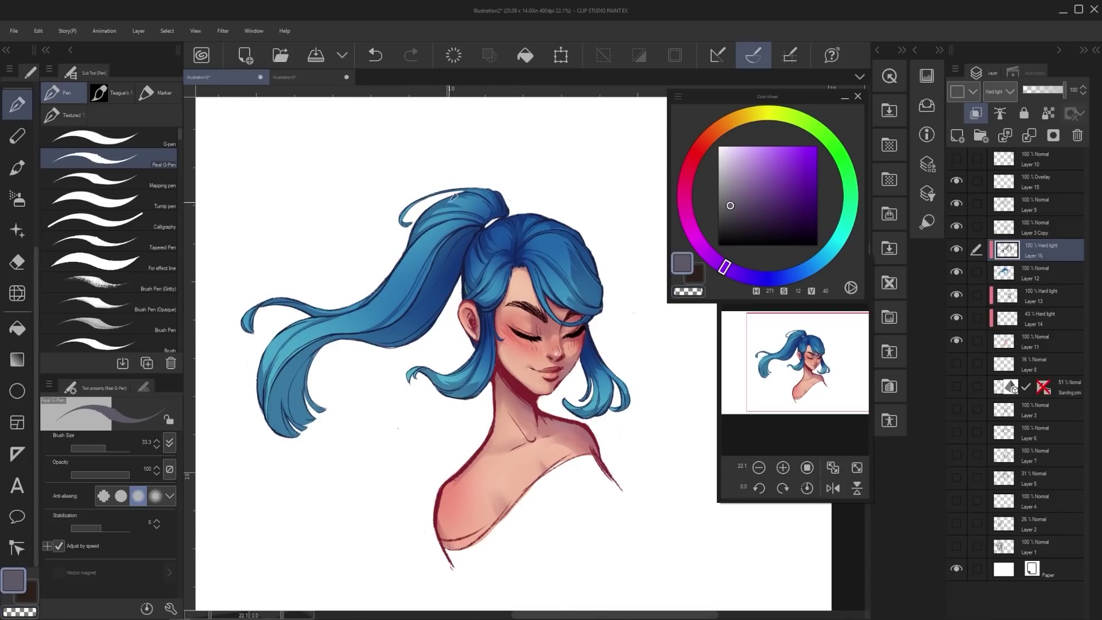
key(b)
key(b)
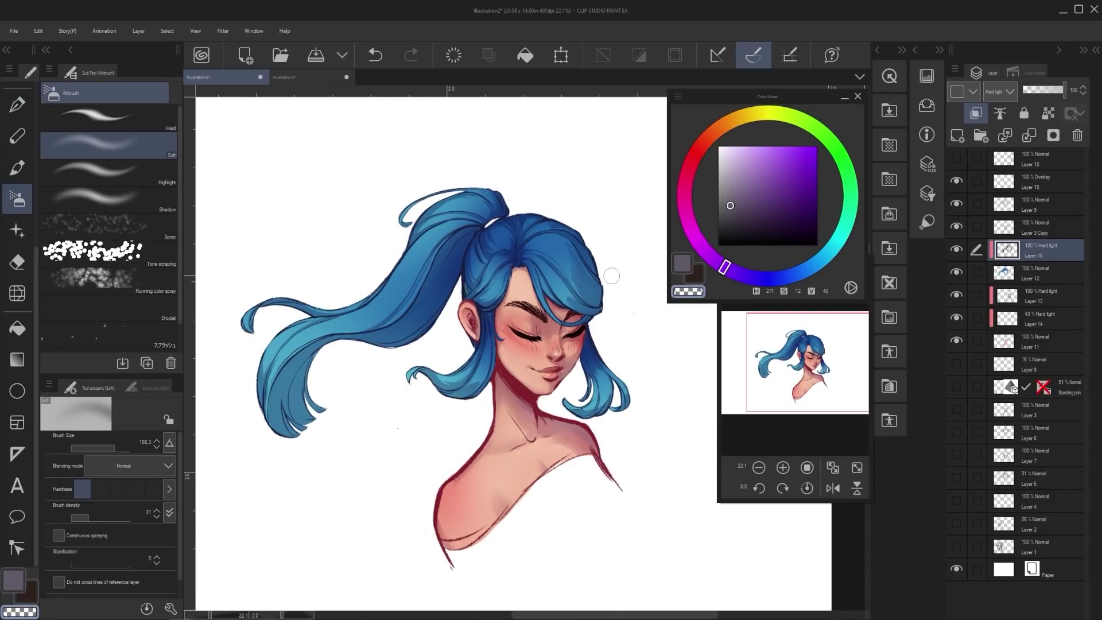
key(p)
Rework the shadows where the ponytail bends into its curled end, alternating muted purple and transparent colour.
key(ctrl+z)
key(c)
key(c)
key(ctrl+z)
mouse_move(321, 319)
mouse_down()
mouse_move(267, 367)
mouse_move(269, 383)
mouse_move(273, 363)
mouse_up()
key(ctrl+z)
key(c)
key(c)
key(ctrl+z)
Refine the long shadow strands running from the ponytail's top to its curled end, trimming them with transparent colour.
mouse_move(474, 220)
mouse_down()
mouse_move(419, 253)
mouse_move(360, 331)
mouse_move(287, 356)
mouse_up()
key(ctrl+z)
drag(371, 328, 282, 364)
key(c)
key(ctrl+z)
key(c)
drag(312, 306, 346, 329)
key(c)
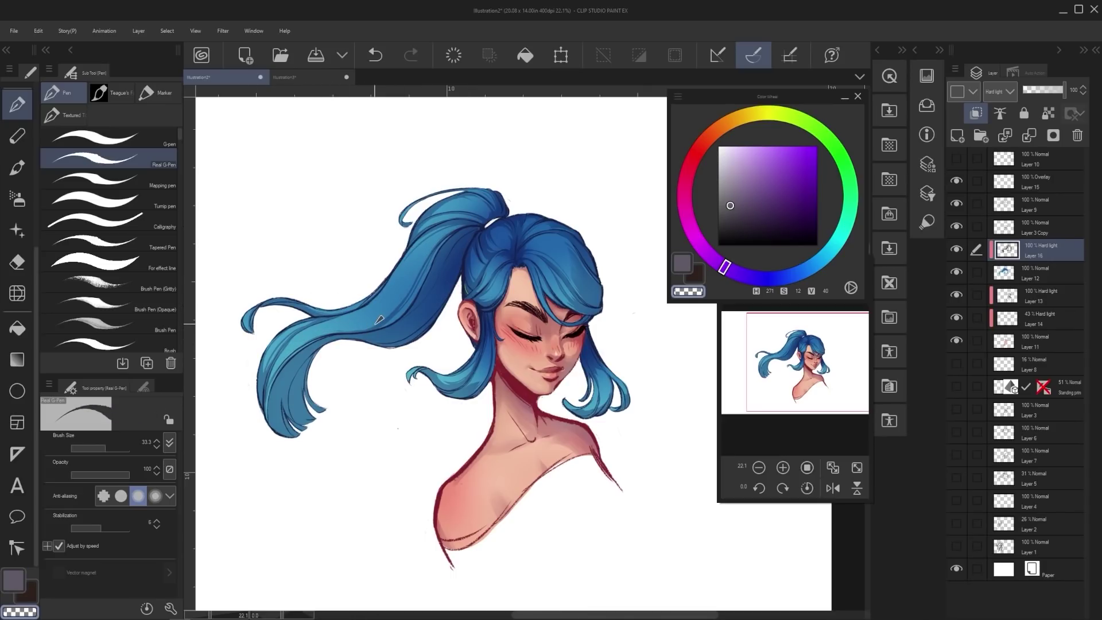
key(c)
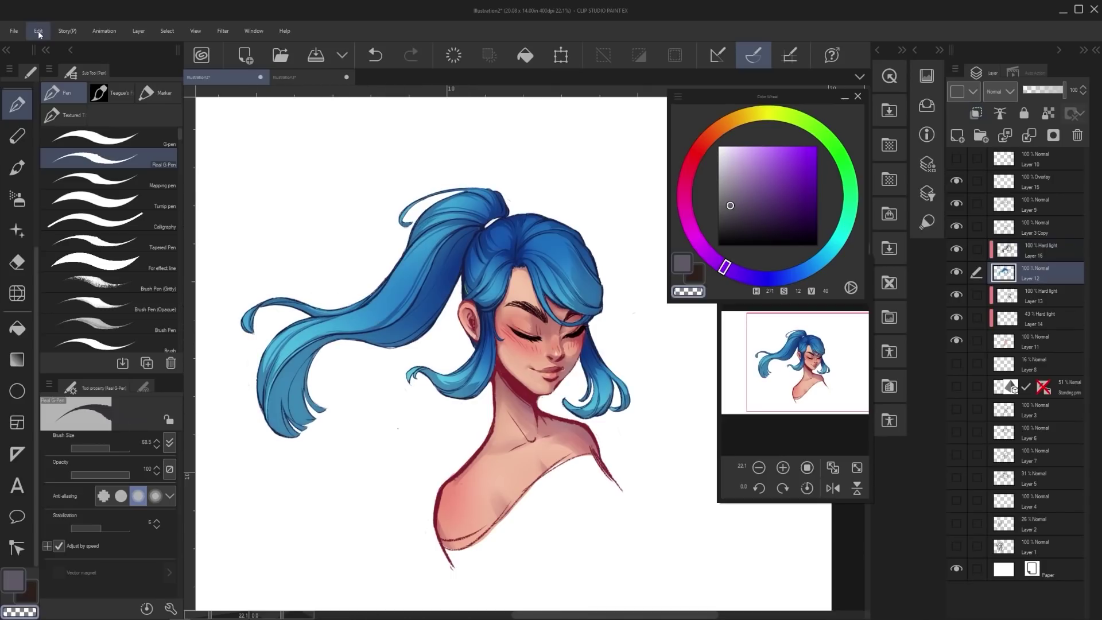
Adjust the hair base layer with Hue/Saturation/Luminosity, testing orange-brown and purple variants and settling on a violet-blue.
click(38, 31)
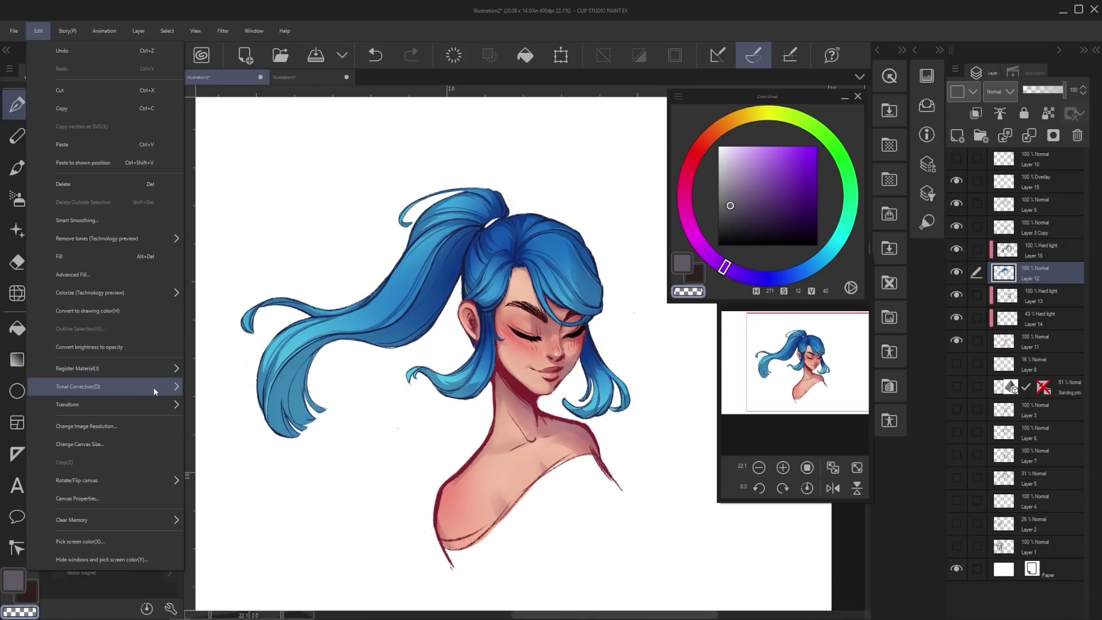
mouse_move(149, 377)
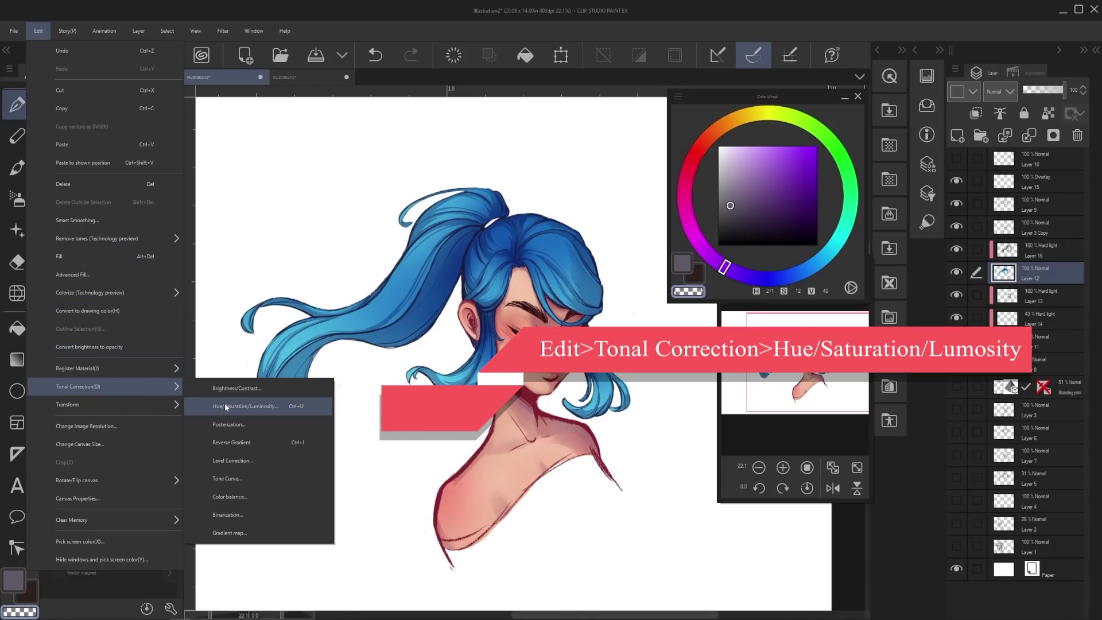
click(225, 406)
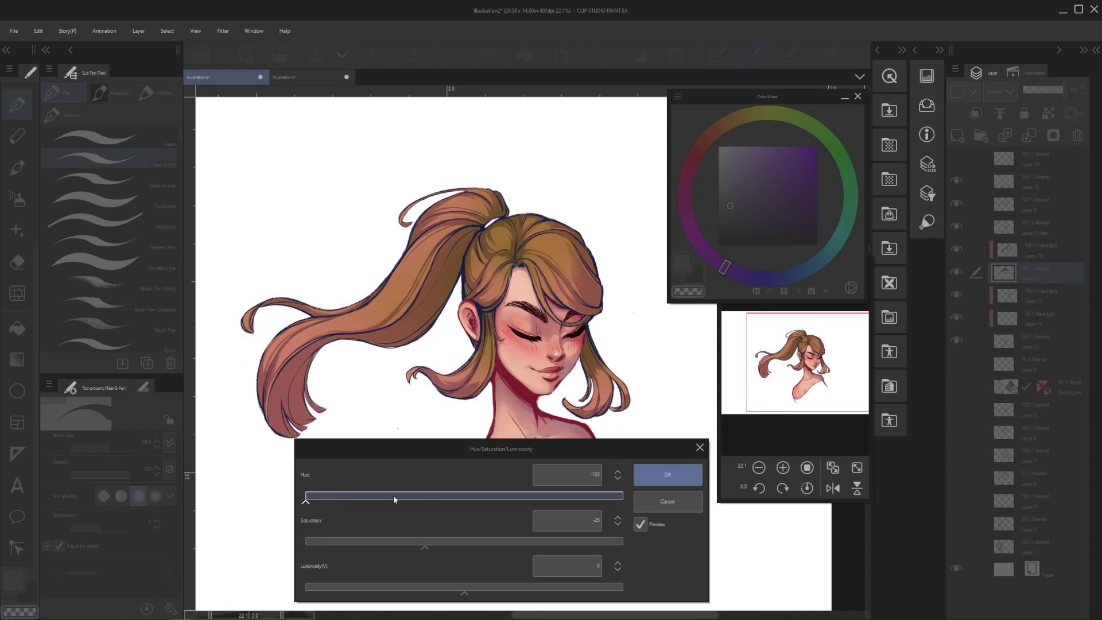
drag(583, 502, 573, 500)
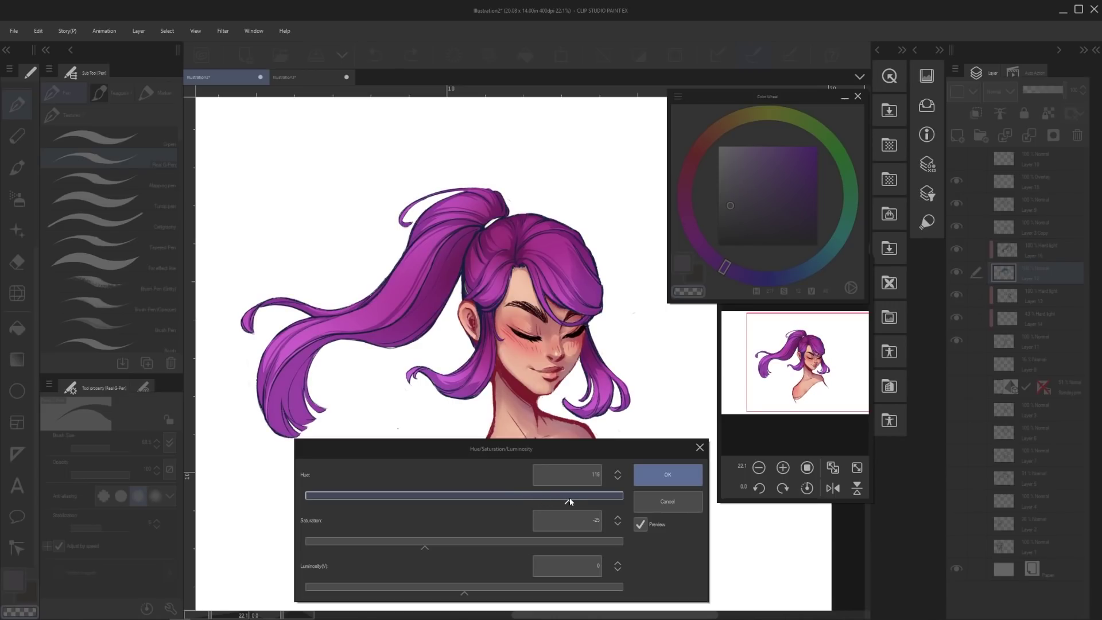
click(390, 544)
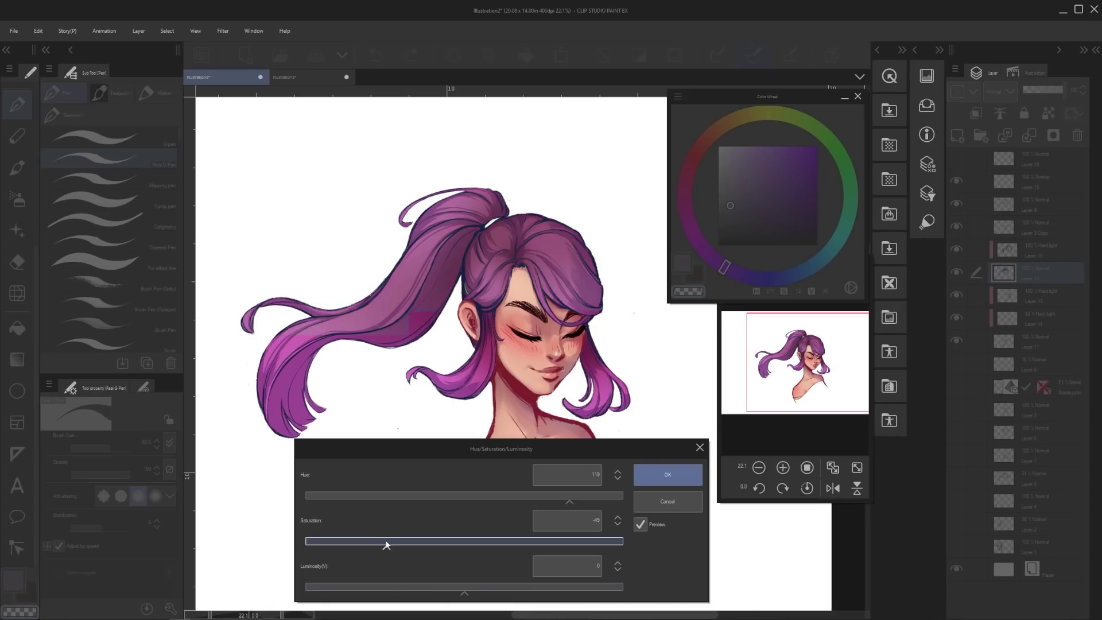
drag(498, 590, 466, 590)
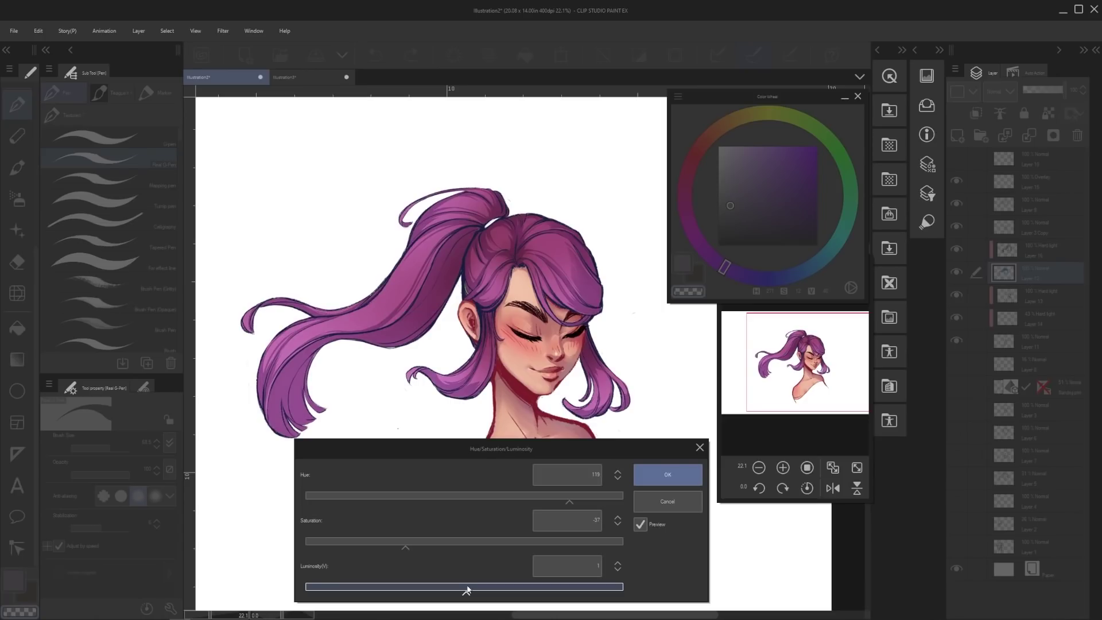
click(421, 543)
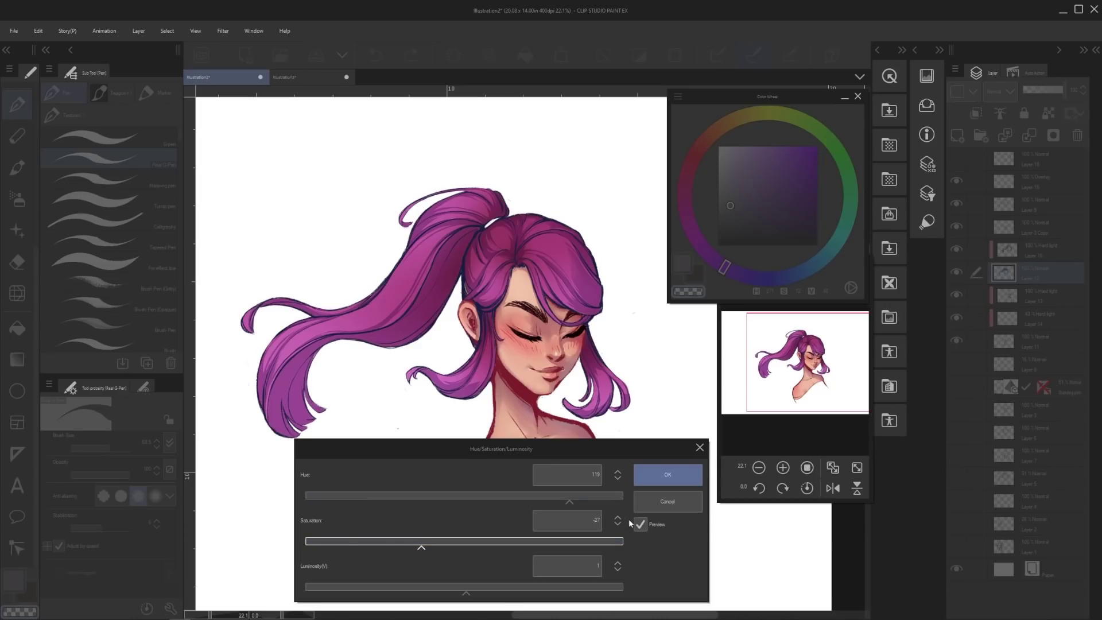
drag(571, 505, 560, 504)
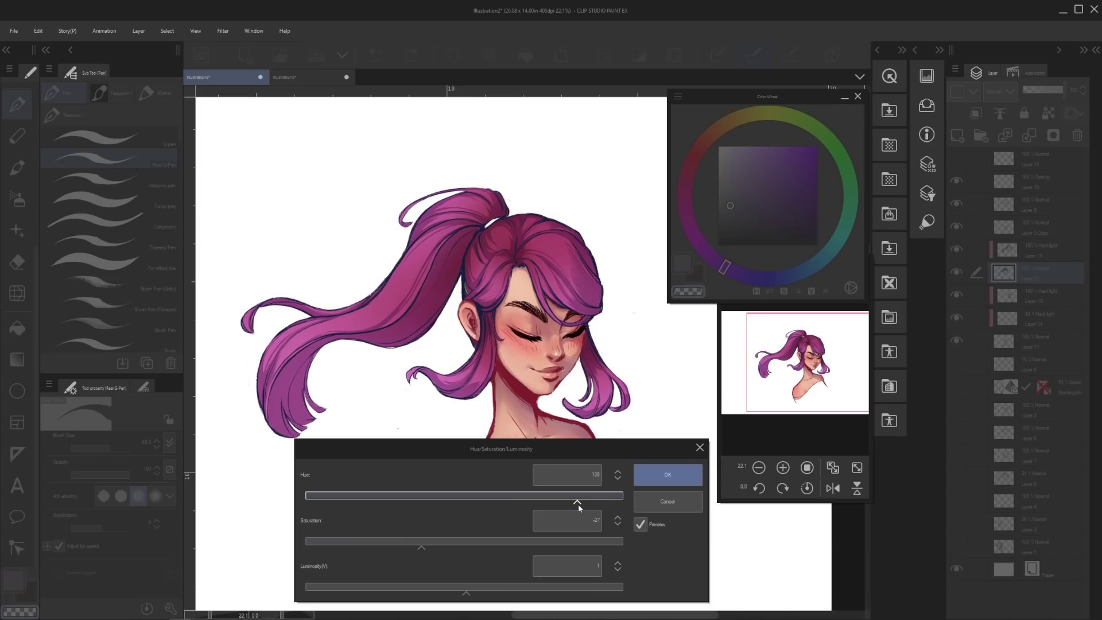
key(Escape)
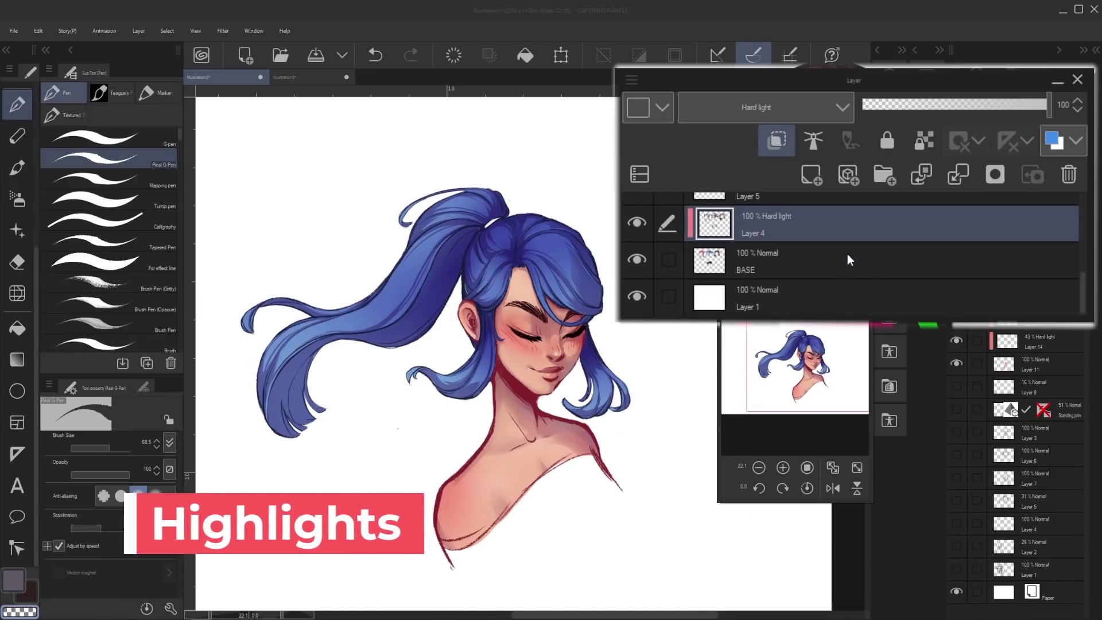
Add a new layer above the Hard light shadow layer, clip it to the base and set its blending mode to Overlay.
click(813, 177)
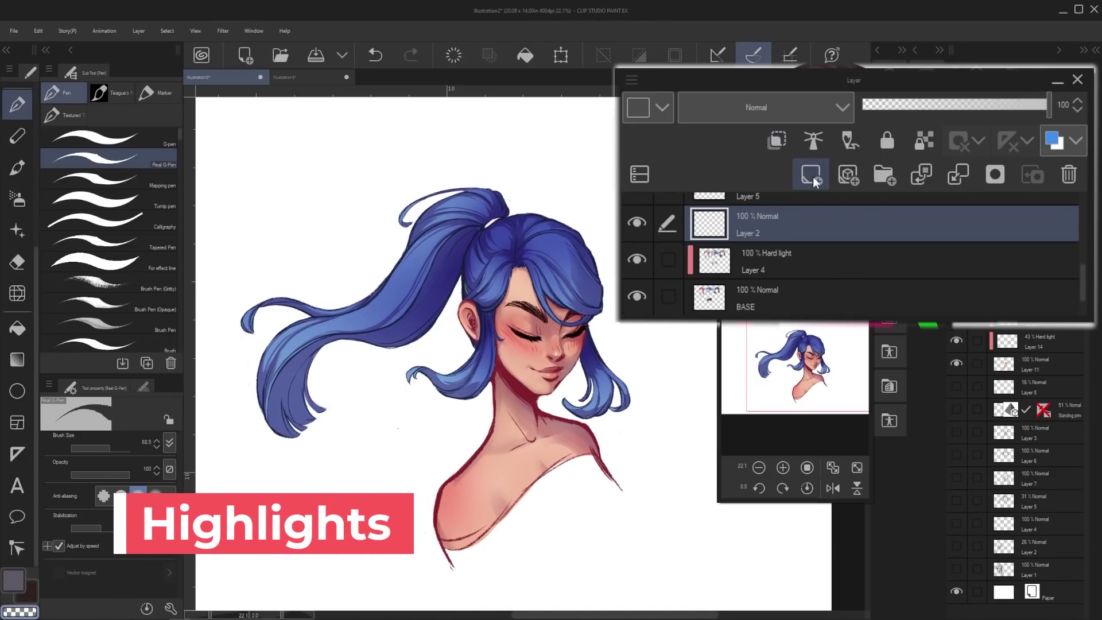
click(781, 146)
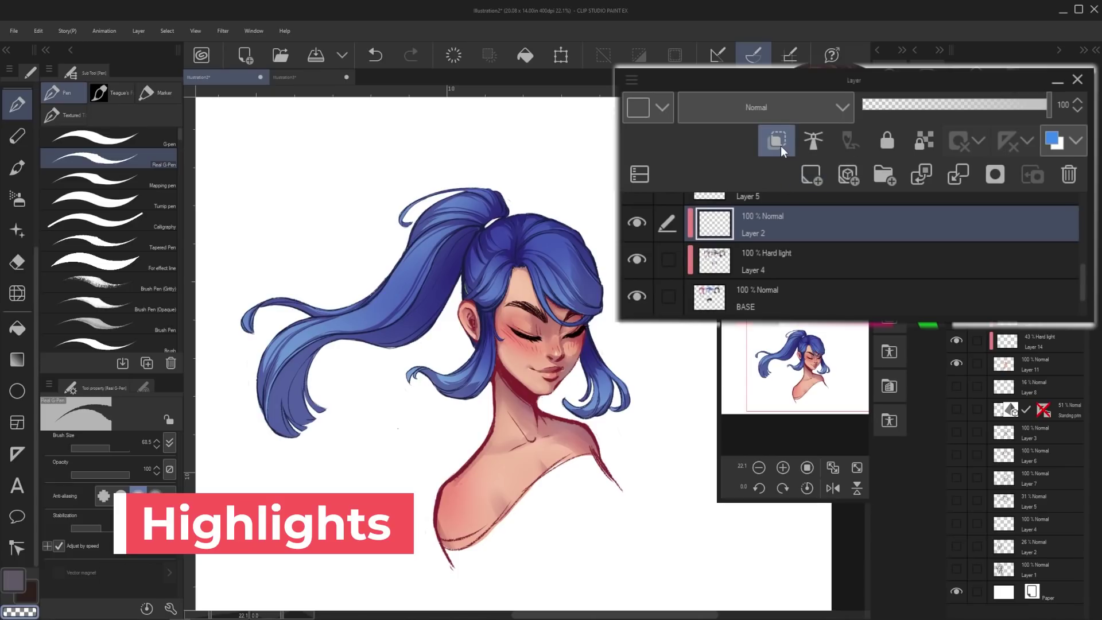
click(750, 115)
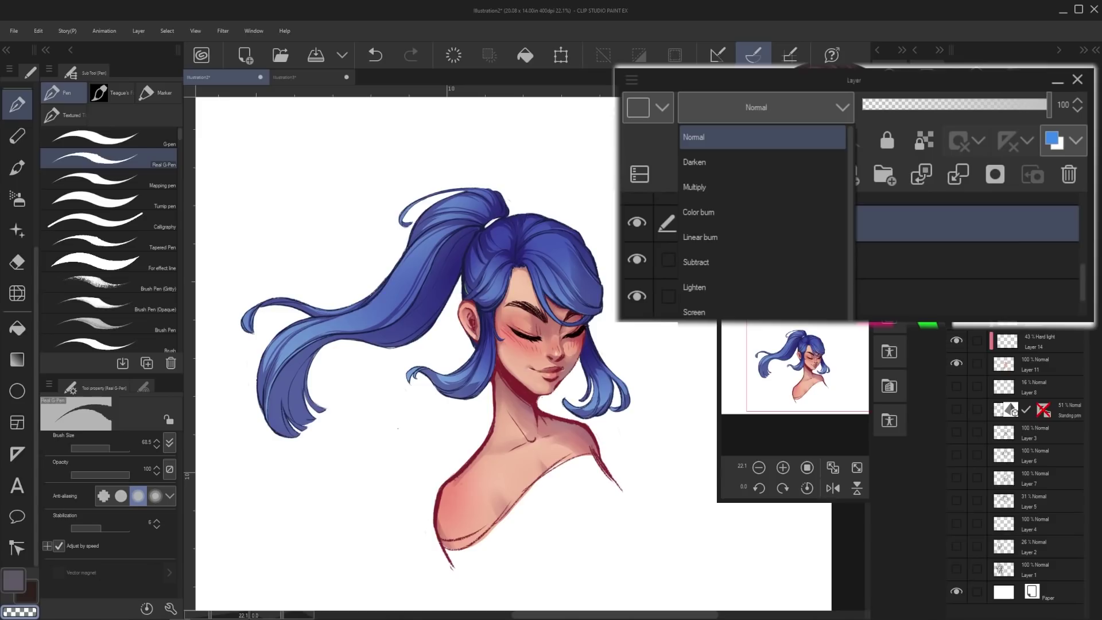
click(711, 437)
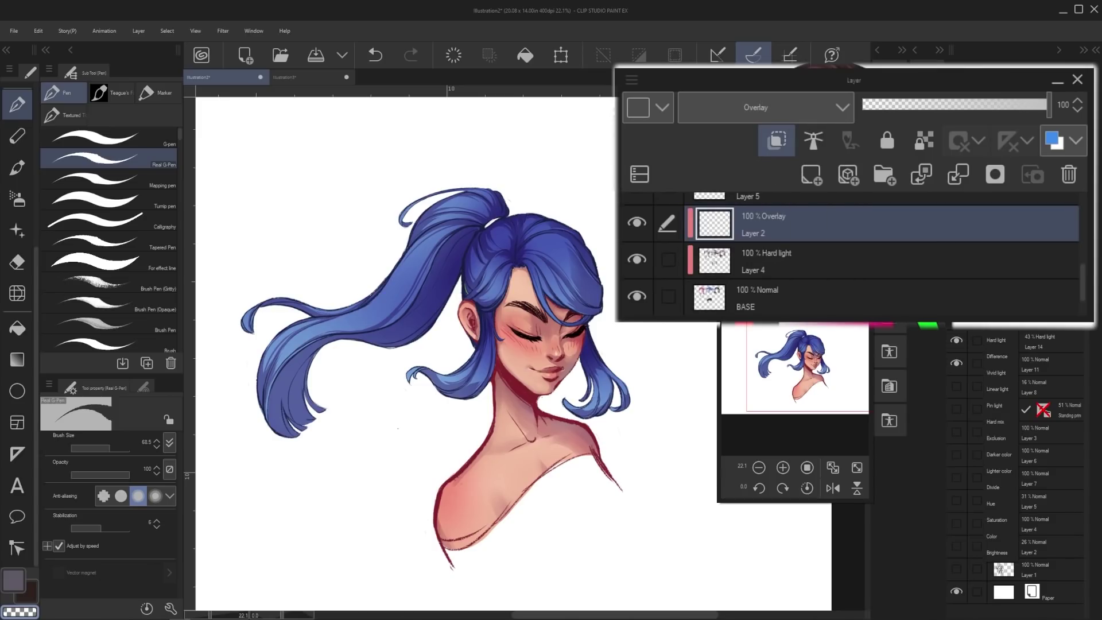
double_click(756, 236)
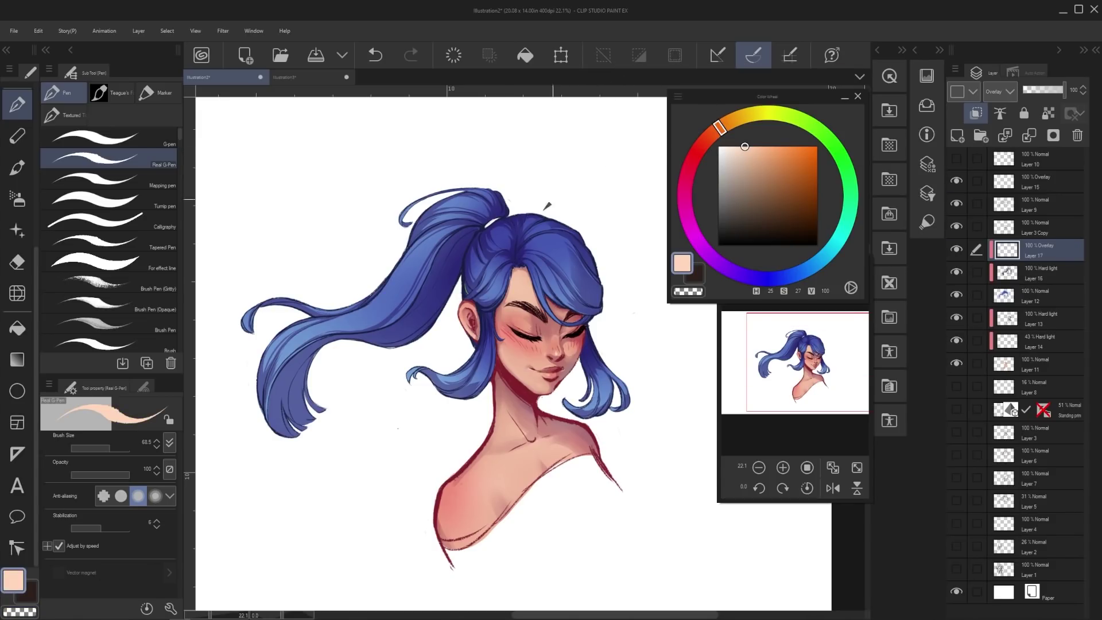
Choose a pale cyan drawing colour with hue 184, saturation 14 and value 93 for the highlights.
key(ctrl+z)
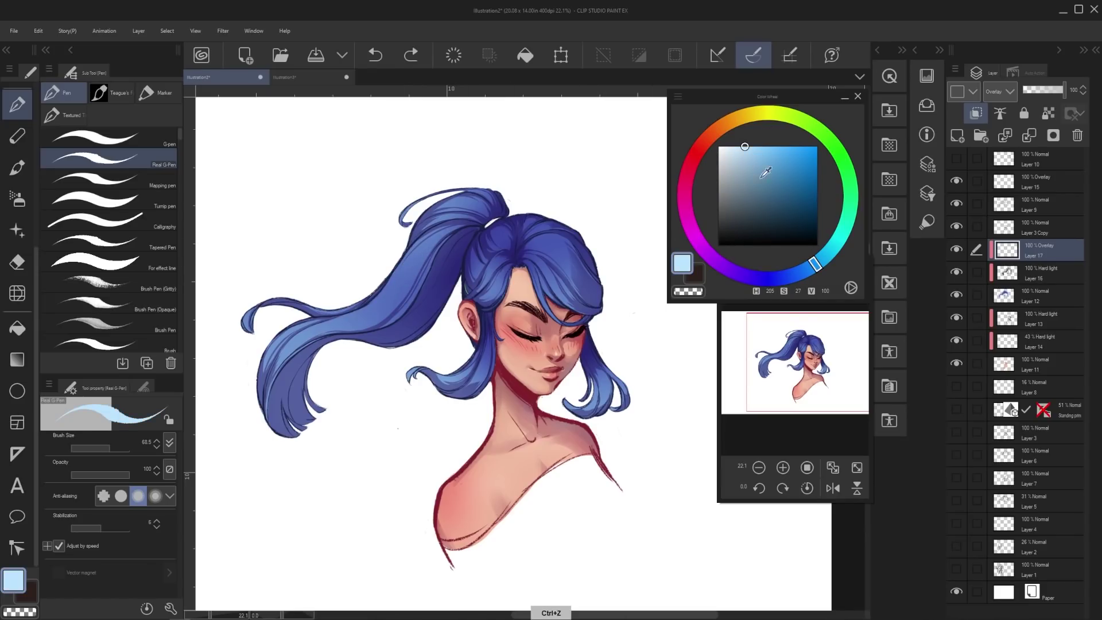
drag(818, 266, 848, 230)
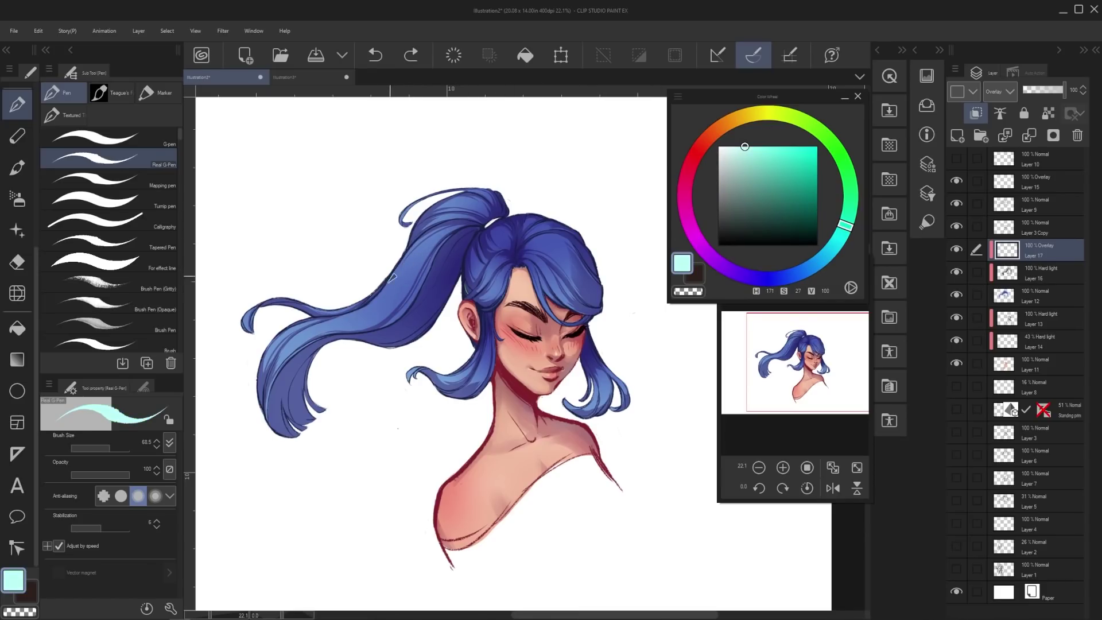
click(732, 153)
drag(845, 228, 836, 242)
Paint pale cyan highlights across the fringe and crown, using a slightly smaller brush size.
mouse_move(529, 272)
mouse_down()
mouse_move(565, 276)
mouse_move(558, 248)
mouse_move(583, 265)
mouse_up()
key(ctrl+z)
key(ctrl+z)
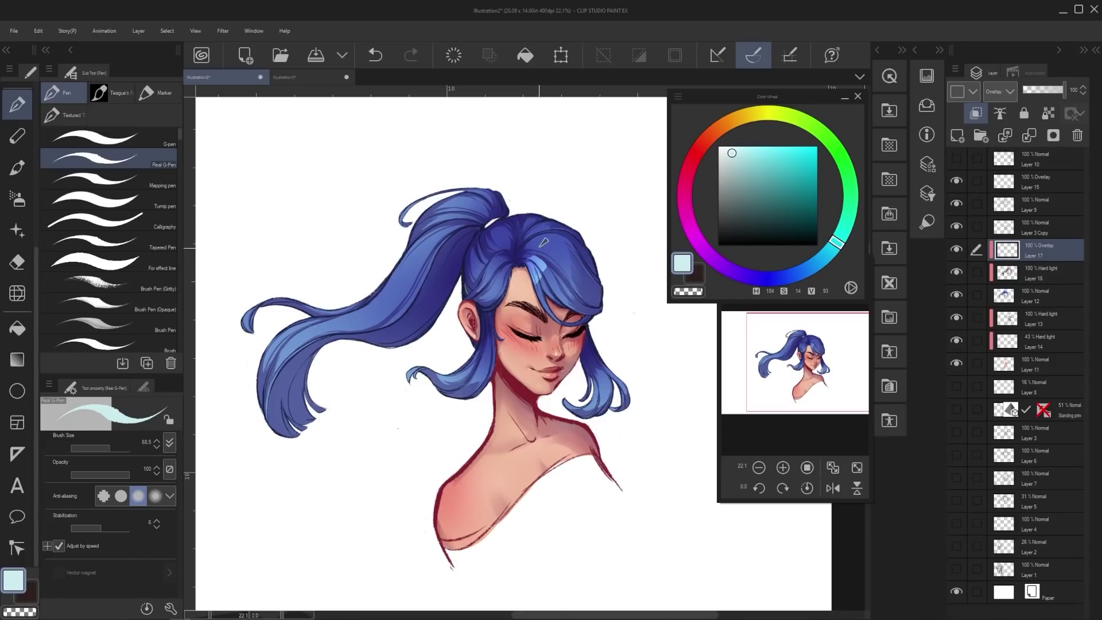
key(bracketleft)
drag(555, 235, 558, 246)
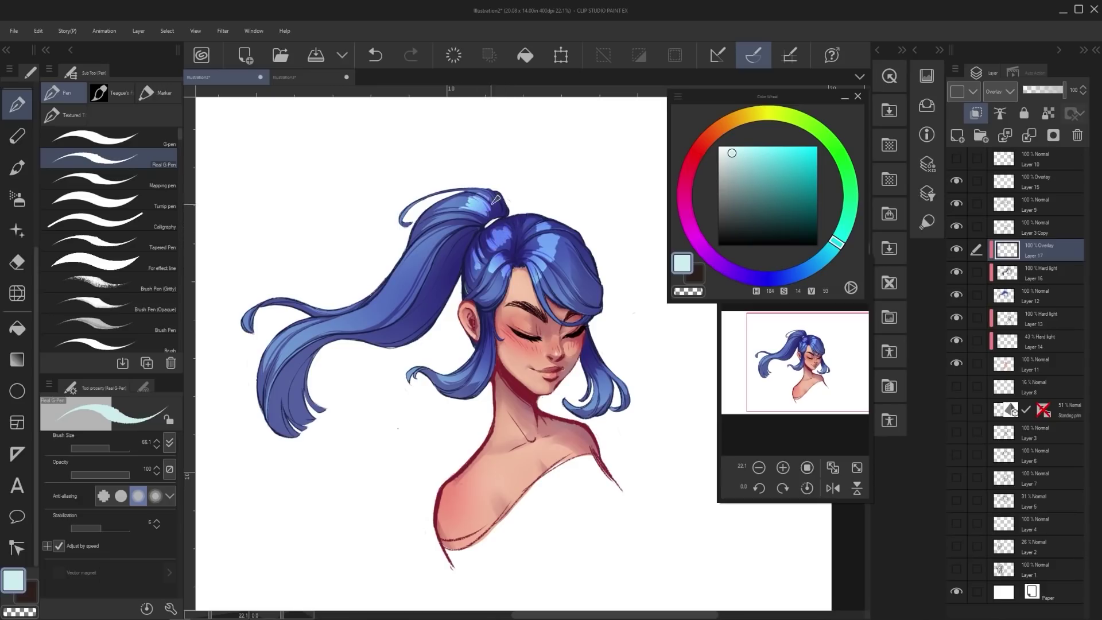
Paint pale cyan highlights on the ponytail's top, the near side lock and the far side lock.
drag(474, 220, 481, 216)
drag(488, 352, 491, 348)
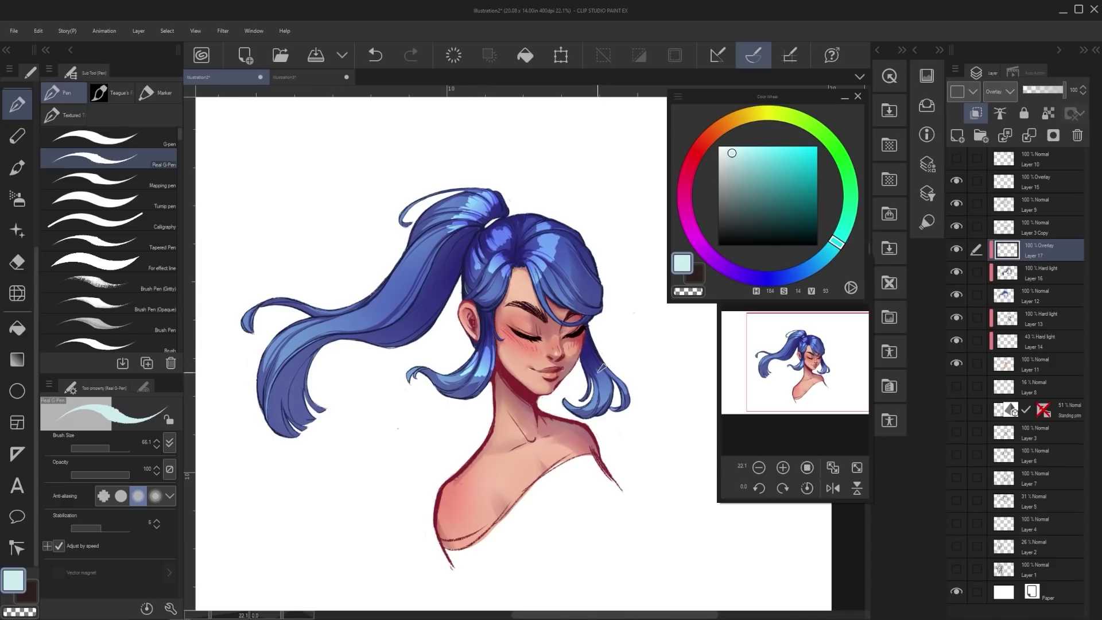
mouse_move(596, 370)
mouse_down()
mouse_move(600, 395)
mouse_move(618, 383)
mouse_up()
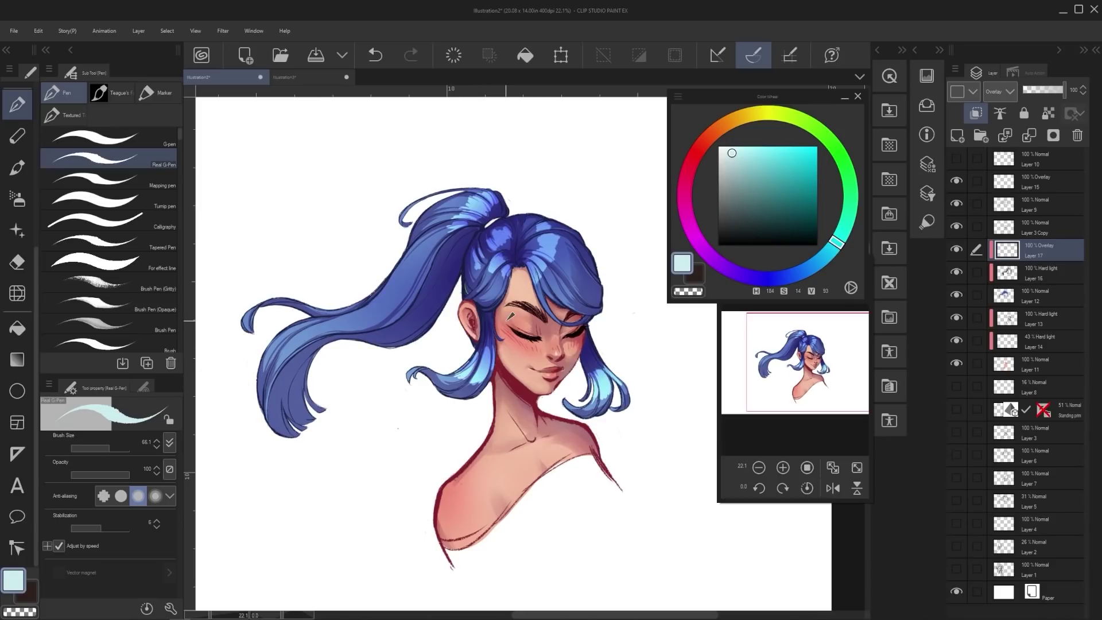
Extend the fringe and crown highlights and paint further ones along the ponytail's length and curled end.
mouse_move(540, 270)
mouse_down()
mouse_move(557, 264)
mouse_move(560, 234)
mouse_up()
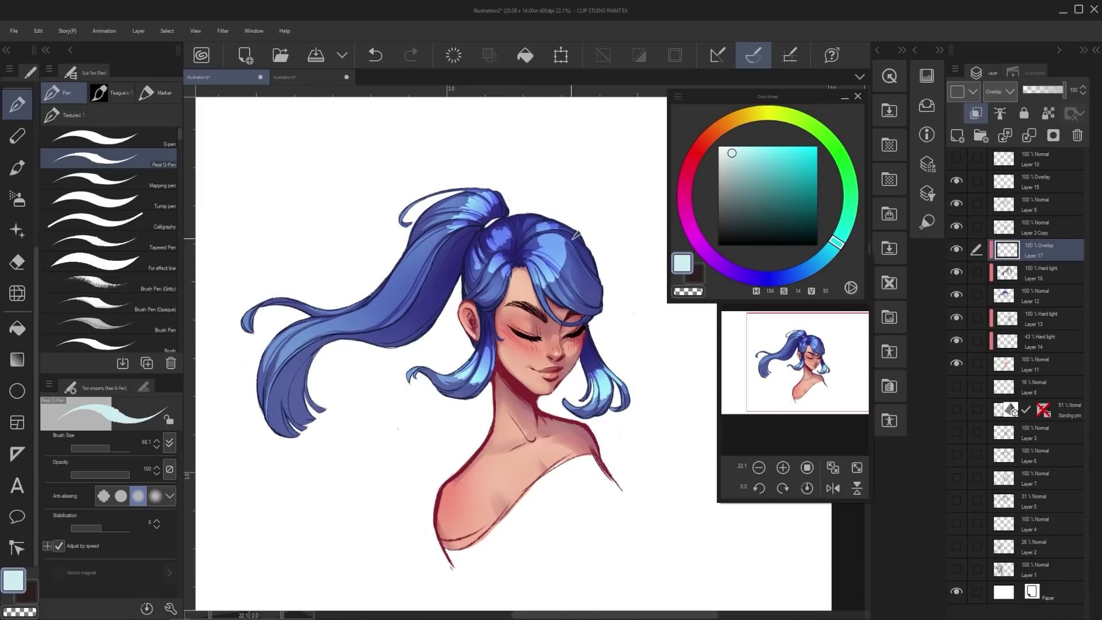
drag(513, 268, 503, 265)
mouse_move(407, 254)
mouse_down()
mouse_move(380, 300)
mouse_move(393, 300)
mouse_move(405, 268)
mouse_move(387, 320)
mouse_up()
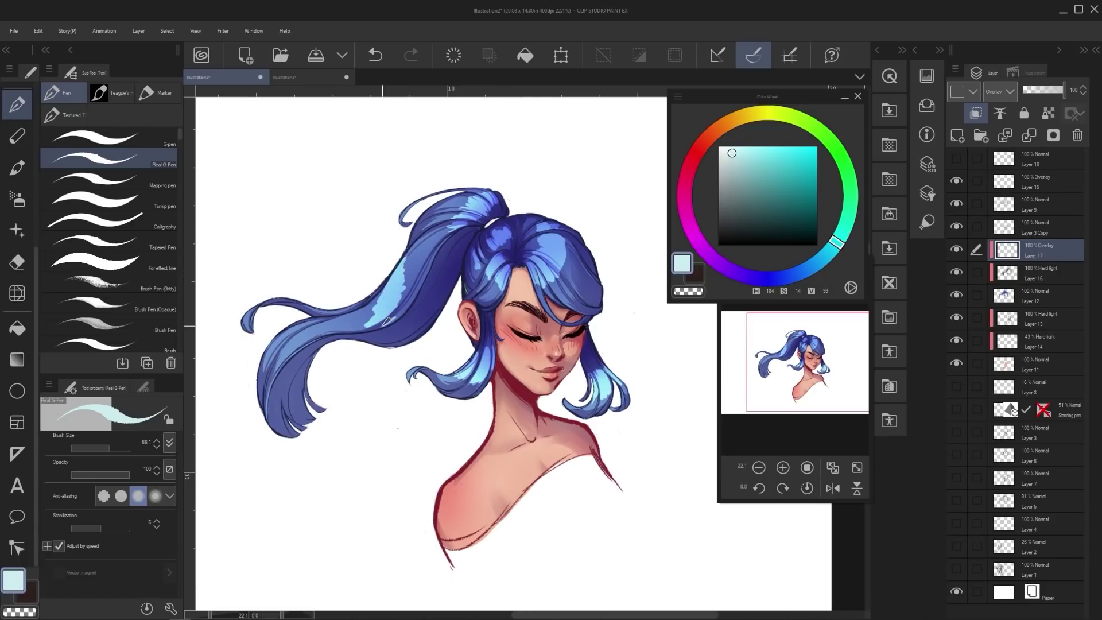
mouse_move(307, 345)
mouse_down()
mouse_move(293, 351)
mouse_move(283, 335)
mouse_up()
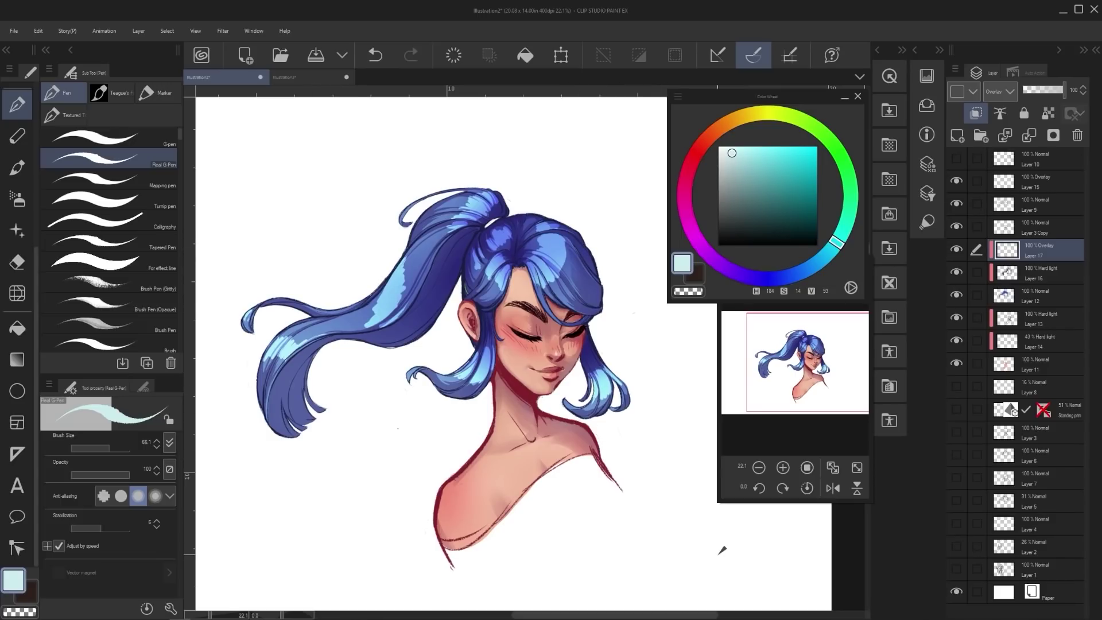
Trim the highlights on the fringe, crown and near side lock, alternating transparent colour and pale cyan.
key(c)
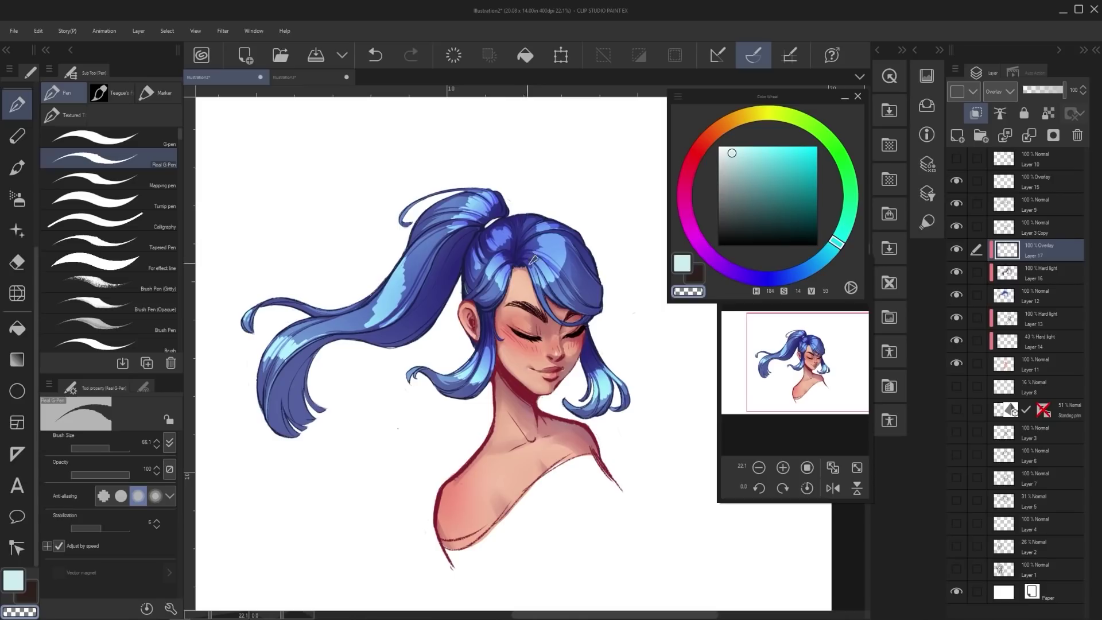
key(ctrl+z)
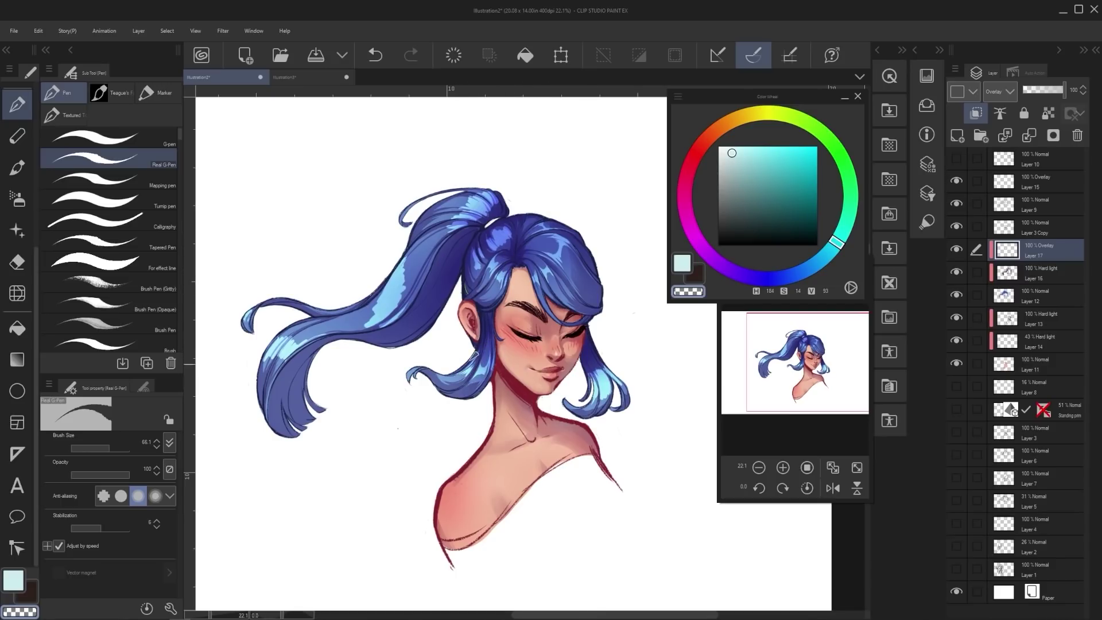
key(c)
key(c)
key(c)
key(c)
key(c)
key(c)
Refine the highlights on the far side lock's curl with pale cyan and transparent colour.
mouse_move(602, 380)
mouse_down()
mouse_move(593, 364)
mouse_move(605, 412)
mouse_move(597, 397)
mouse_up()
key(ctrl+z)
key(c)
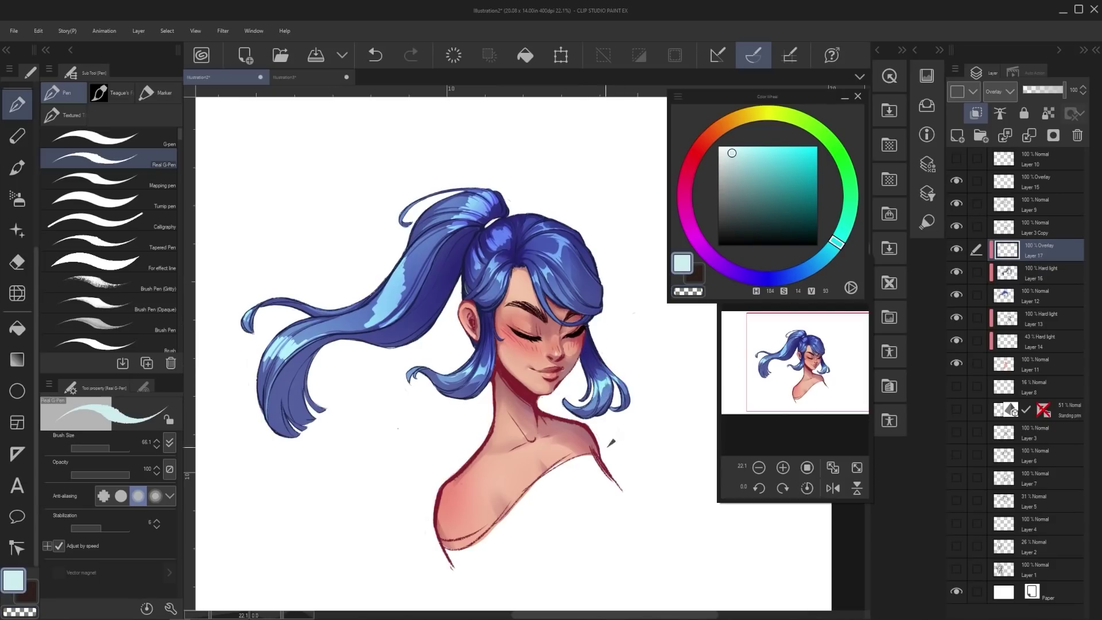
key(c)
key(c)
key(c)
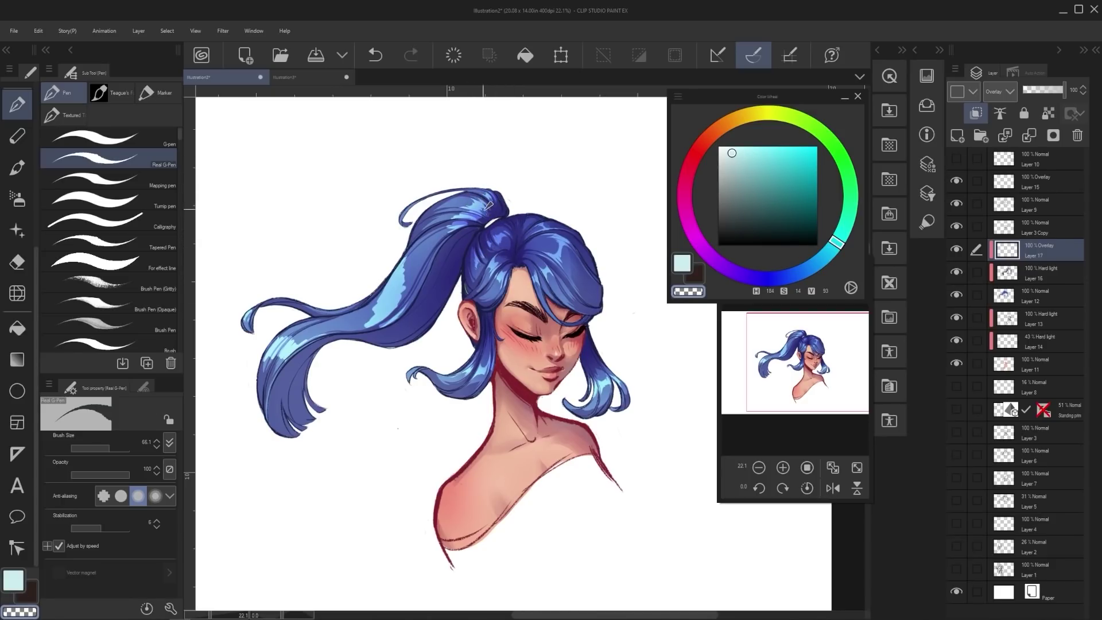
Thin out the highlights along the ponytail's middle section, adjusting the brush size.
key(ctrl+z)
key(])
mouse_move(405, 271)
mouse_down()
mouse_move(366, 328)
mouse_move(417, 269)
mouse_move(372, 323)
mouse_move(403, 270)
mouse_up()
key(ctrl+z)
key(ctrl+z)
key(bracketleft)
key(bracketleft)
key(ctrl+z)
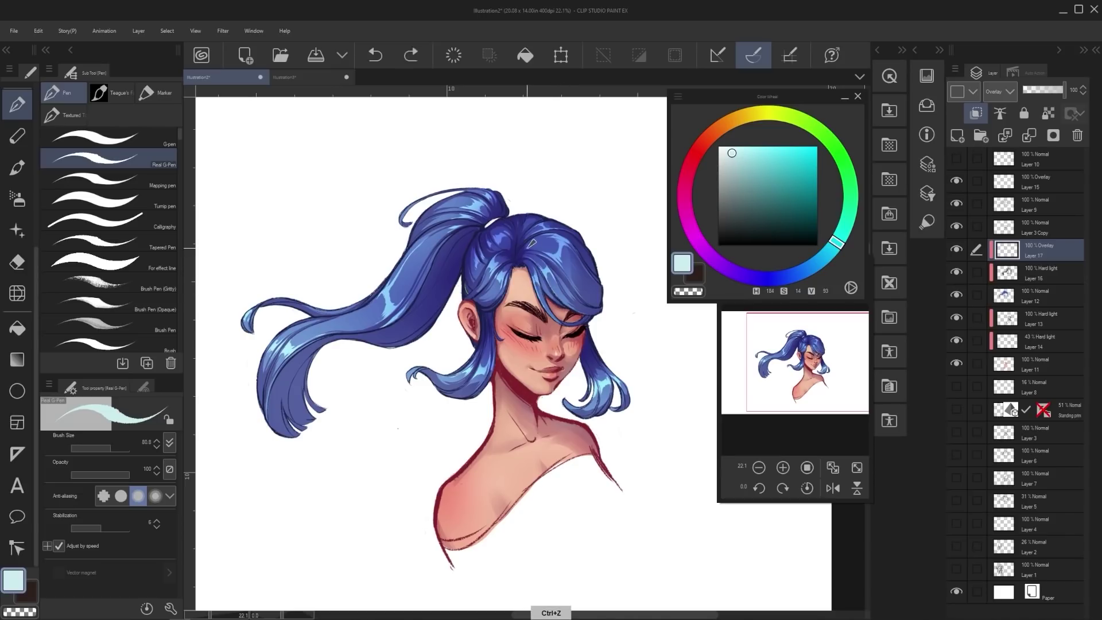
Rework the highlight at the ponytail's top, alternating transparent colour and pale cyan.
key(c)
drag(482, 200, 472, 209)
key(c)
key(c)
key(c)
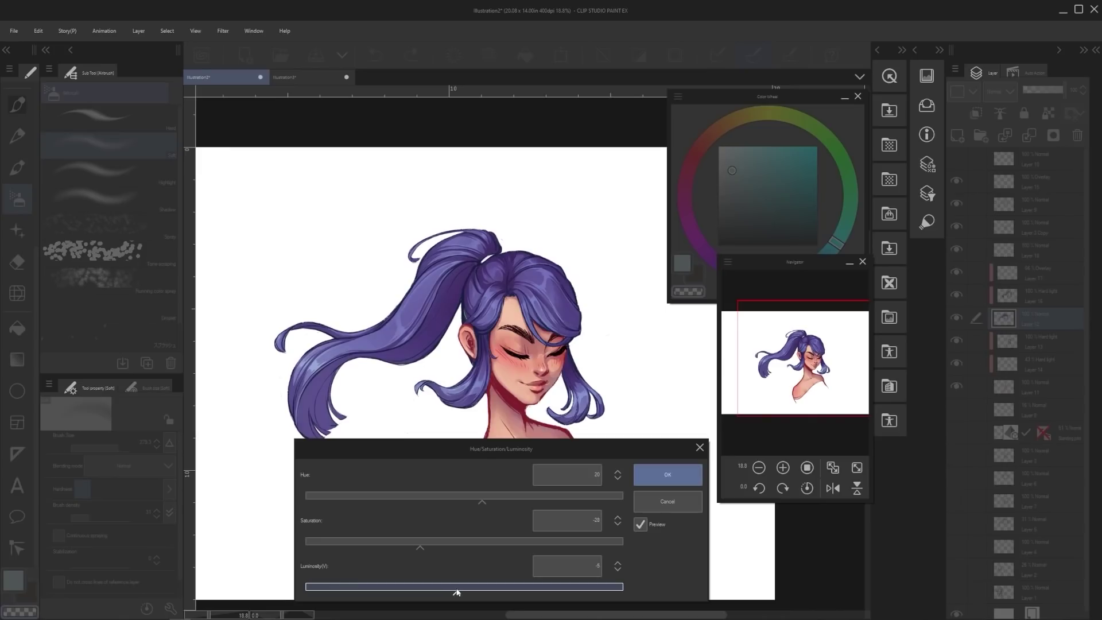
Raise the saturation in the Hue/Saturation/Luminosity correction and apply it to the hair colour.
drag(420, 542, 435, 545)
click(667, 475)
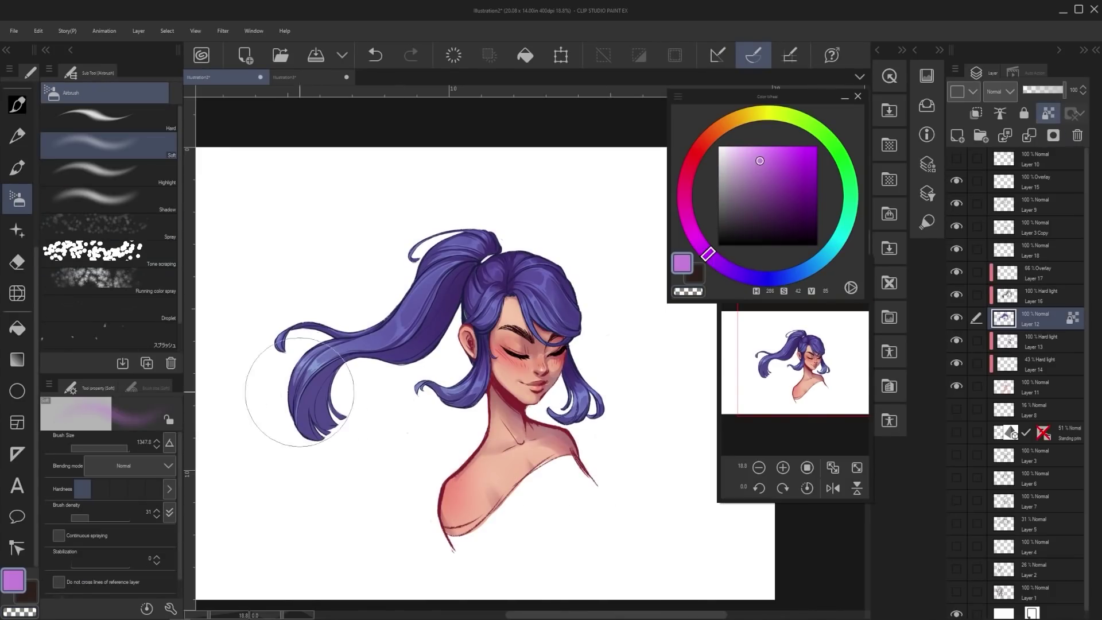
Airbrush soft purple over the fringe and side locks, and bright magenta over the ponytail's end, on the alpha-locked base colour layer.
drag(451, 358, 465, 399)
drag(542, 287, 566, 327)
drag(485, 342, 494, 304)
click(696, 236)
click(773, 147)
mouse_move(316, 430)
mouse_down()
mouse_move(344, 431)
mouse_move(277, 387)
mouse_up()
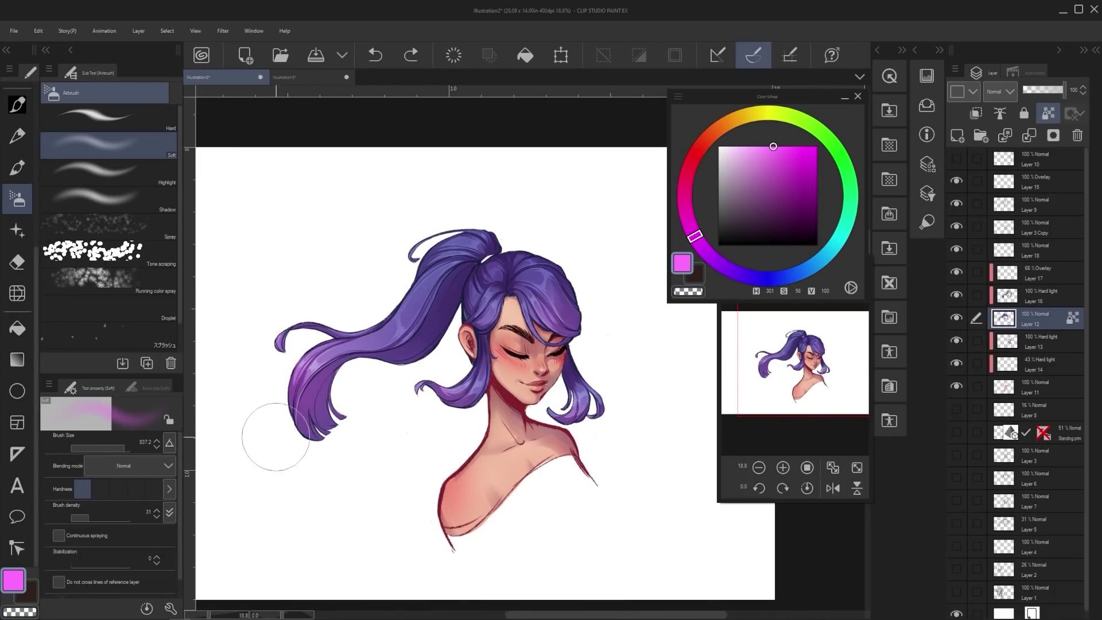
alt+click(508, 268)
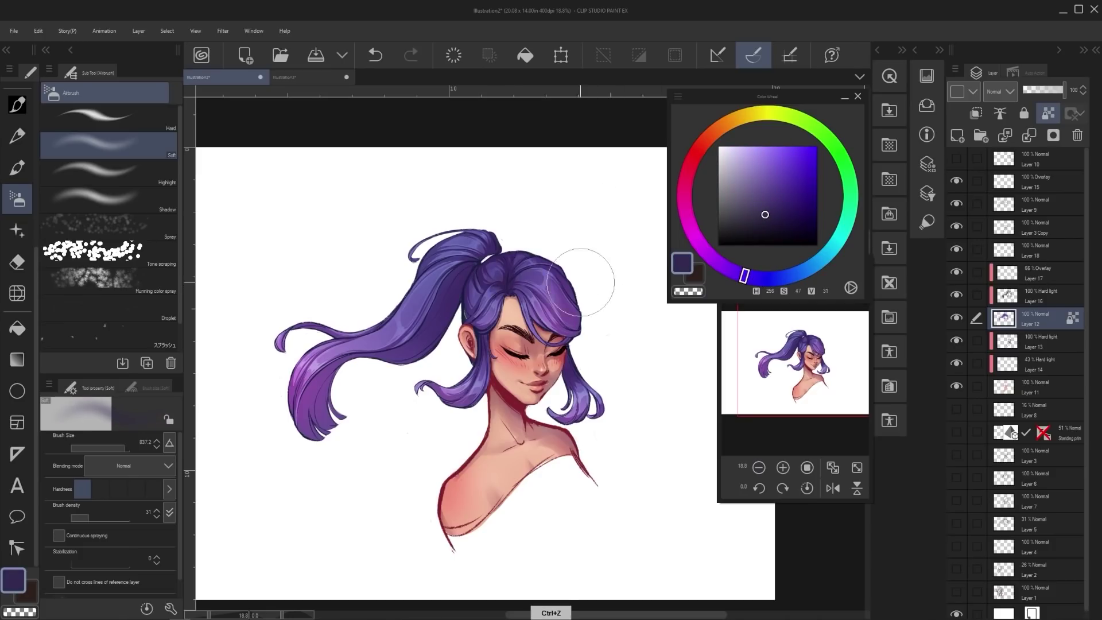
scroll(637, 338, down, 1)
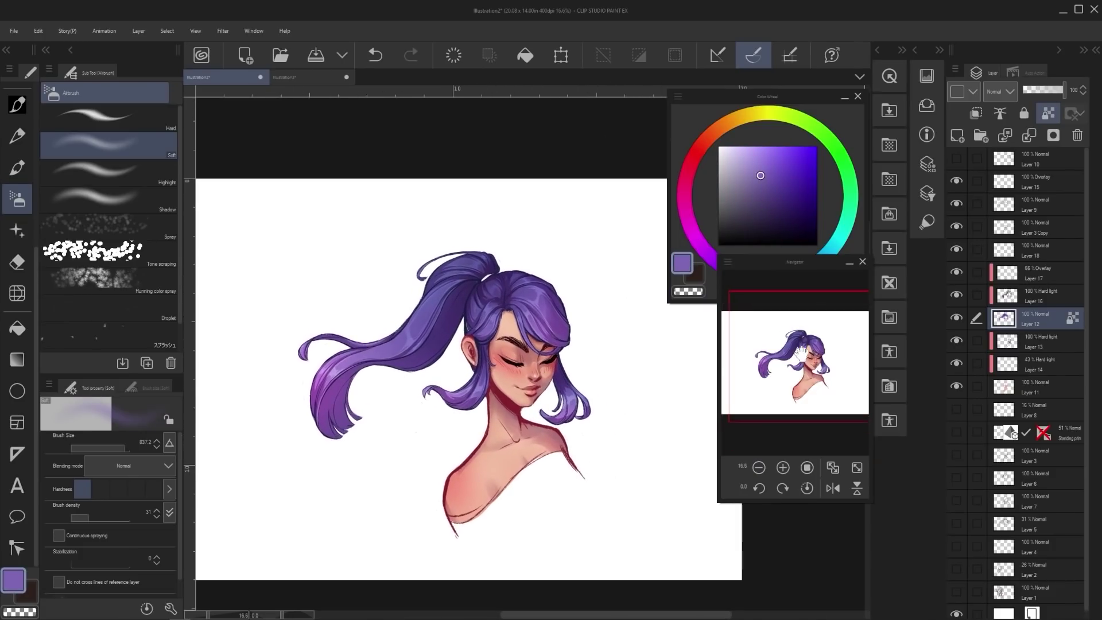
Create a new layer above the hair's Overlay layer and set its blending mode to Add (Glow).
click(1037, 273)
click(957, 136)
click(996, 100)
click(1006, 293)
Try airbrushing a saturated red glow over the ponytail, shoulder and side locks, undoing each stroke.
click(698, 153)
click(798, 147)
drag(304, 396, 300, 334)
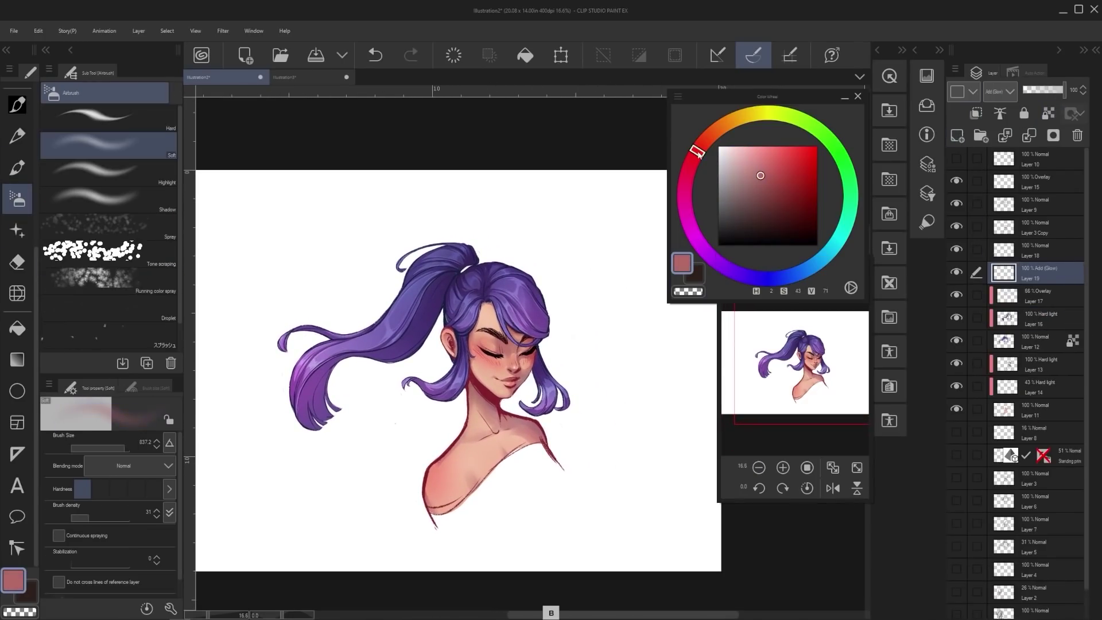
key(ctrl+z)
drag(625, 448, 591, 396)
key(ctrl+z)
mouse_move(419, 413)
mouse_down()
mouse_move(399, 414)
mouse_move(427, 407)
mouse_move(464, 376)
mouse_move(482, 328)
mouse_up()
key(ctrl+z)
Airbrush an orange glow onto the ponytail's top on the Add (Glow) layer, undoing unwanted orange and blue strokes.
click(718, 128)
key(ctrl+z)
key(ctrl+z)
drag(554, 299, 533, 295)
key(ctrl+z)
drag(287, 332, 336, 333)
drag(322, 365, 353, 345)
key(ctrl+z)
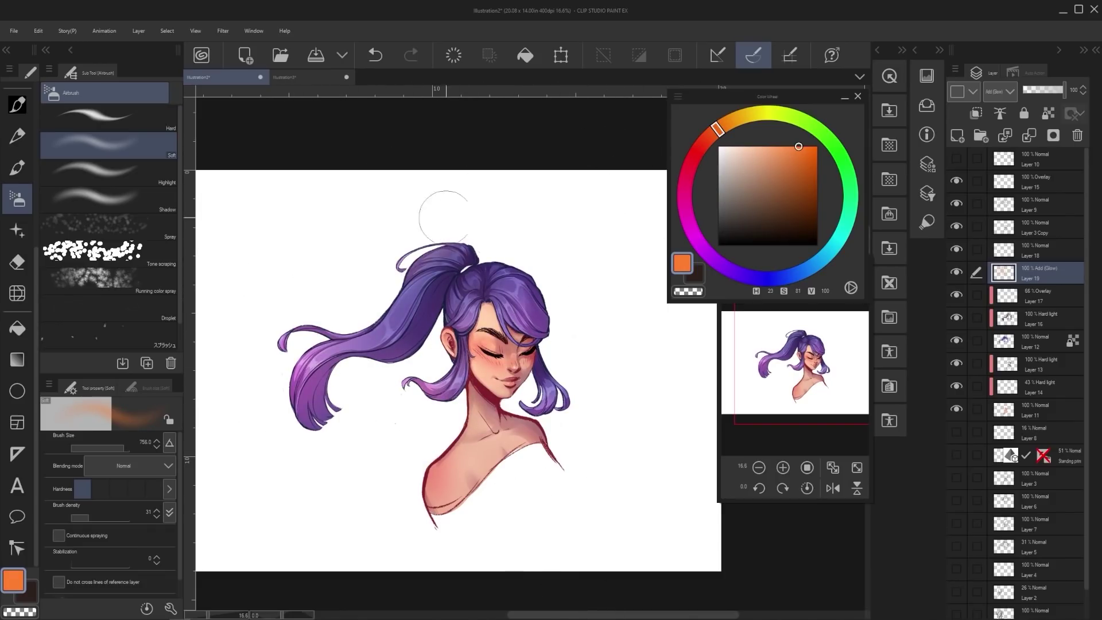
key(ctrl+z)
key(ctrl+z)
key(ctrl+z)
key(ctrl+z)
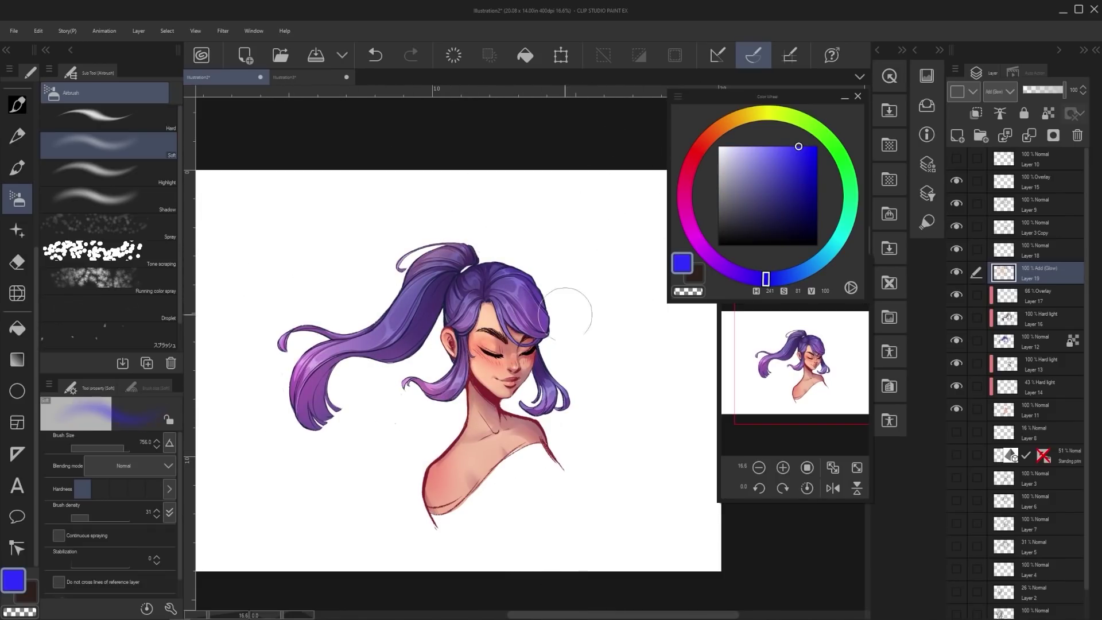
key(ctrl+z)
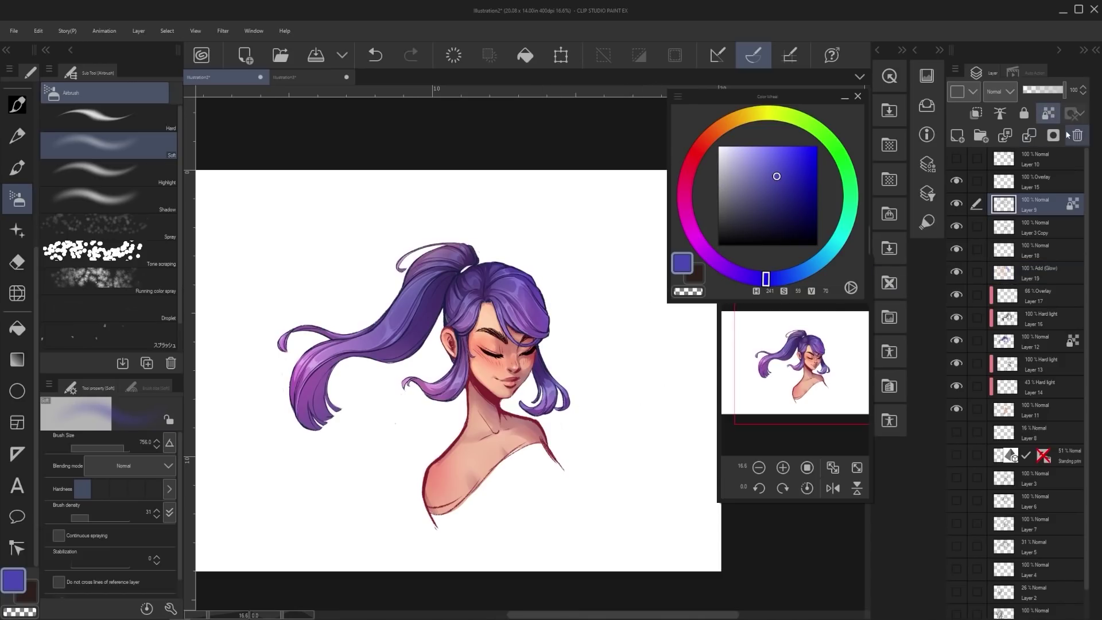
Try tinting the alpha-locked hair line art with dark purple using the large Teague's Folly pen.
key(ctrl+z)
key(p)
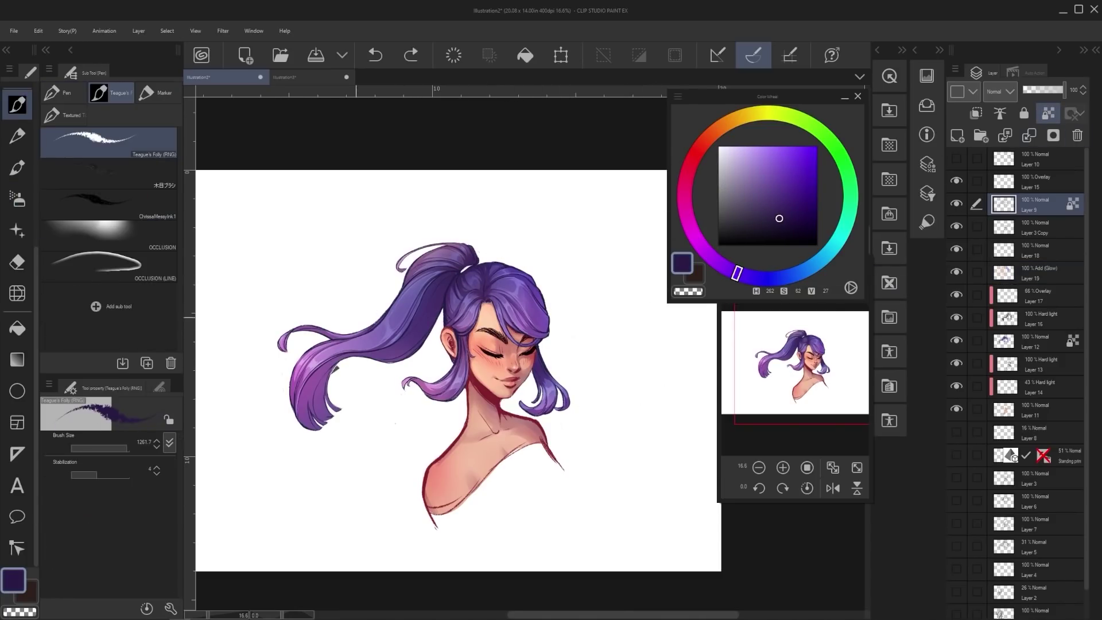
drag(453, 414, 407, 343)
key(ctrl+z)
key(ctrl+z)
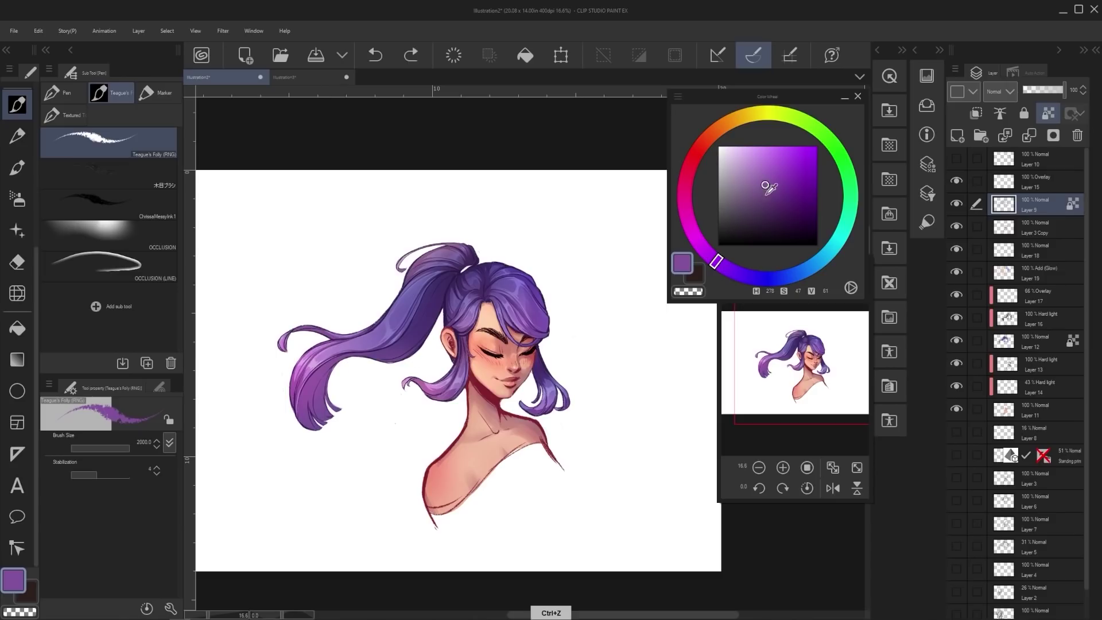
Tint the line art around the ponytail's end and side locks with the soft airbrush, using purple and dark magenta.
drag(765, 194, 766, 199)
key(b)
key(b)
drag(313, 448, 416, 408)
click(691, 227)
click(778, 206)
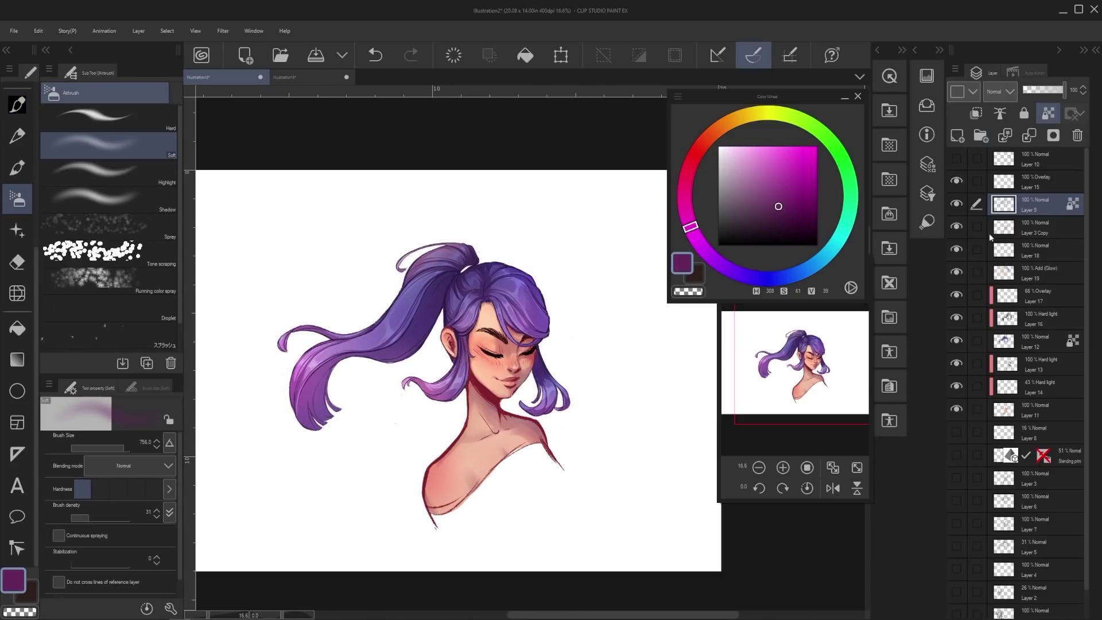
Create another layer above the hair line art, set it to Add (Glow) and choose a pale orange colour.
click(958, 136)
click(1001, 92)
click(1004, 293)
click(741, 117)
click(740, 146)
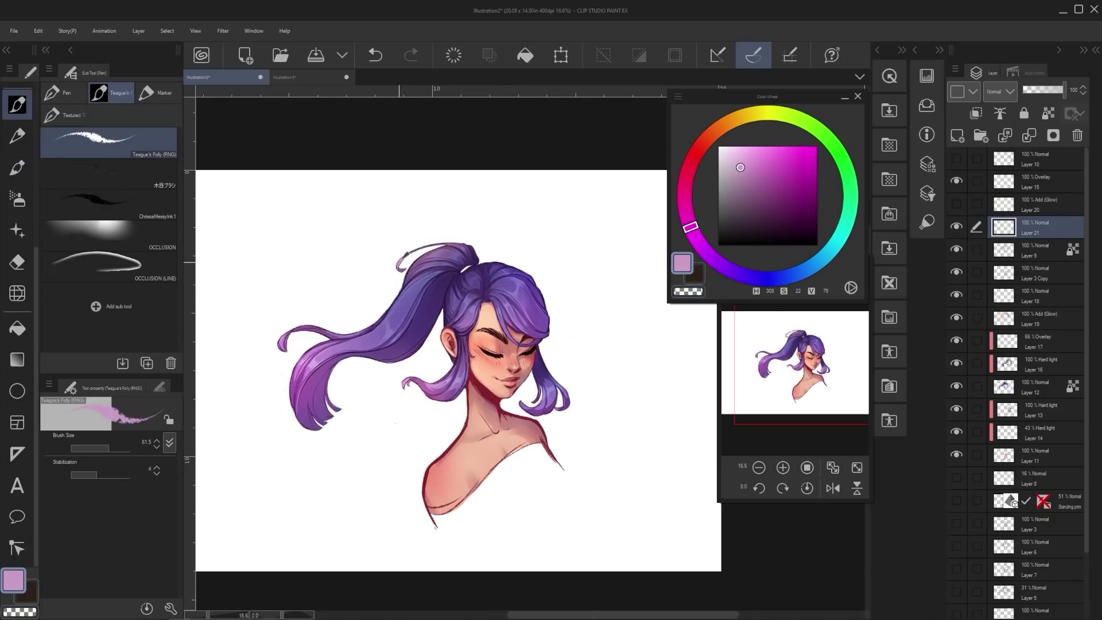
Paint over the ponytail's top and the fringe on a new Normal layer, sampling purples from the surrounding hair.
alt+click(470, 242)
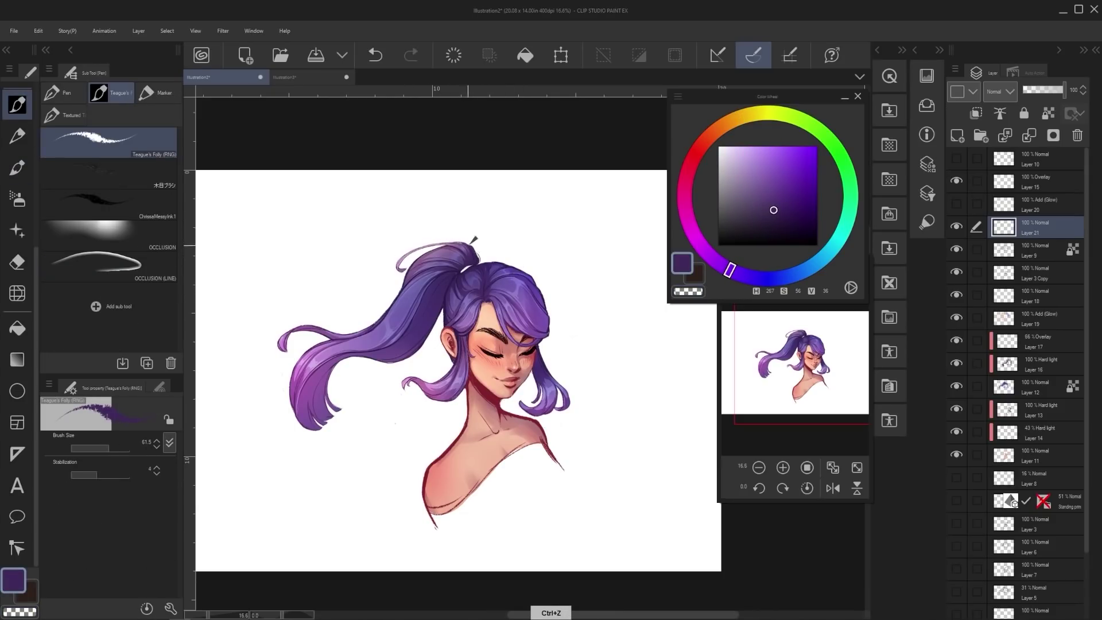
alt+click(525, 302)
alt+click(528, 286)
key(ctrl+z)
alt+click(438, 306)
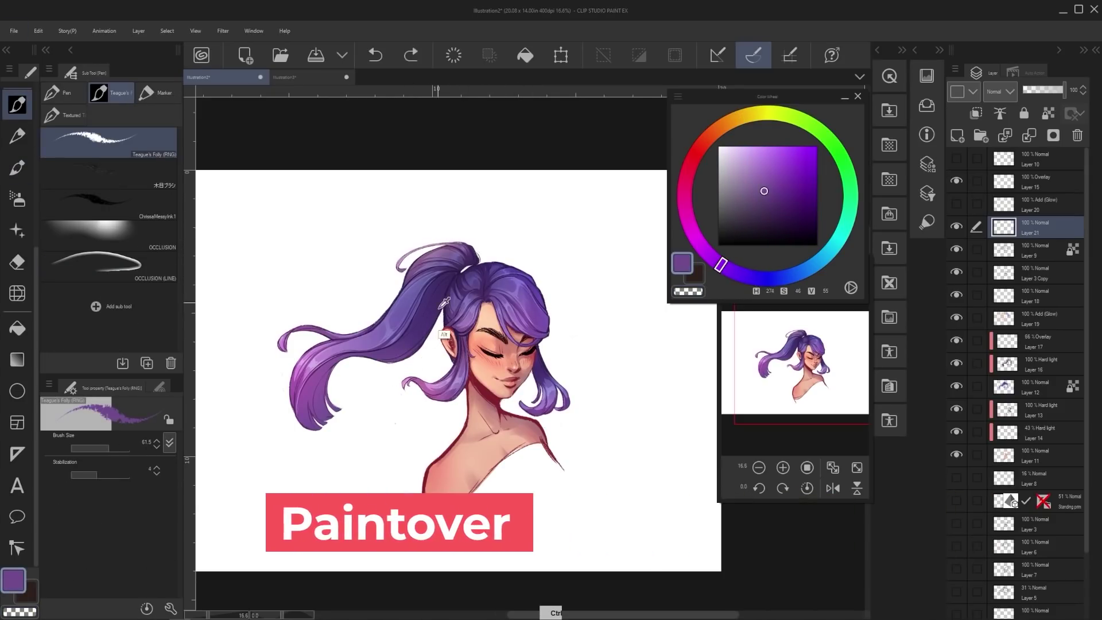
Paint over the strands at the temple and along the fringe with sampled purples, undoing unwanted strokes.
alt+click(481, 310)
alt+click(474, 315)
alt+click(469, 330)
key(ctrl+z)
alt+click(506, 328)
key(ctrl+z)
alt+click(509, 325)
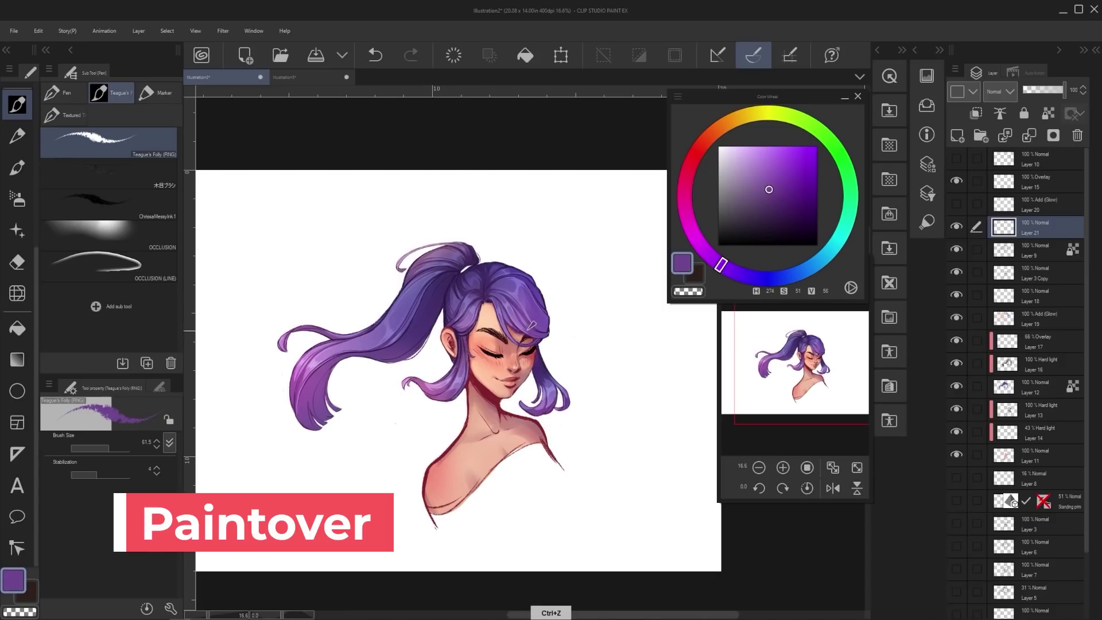
Paint thin strands along the ponytail's middle section with sampled purples and a smaller brush.
alt+click(405, 334)
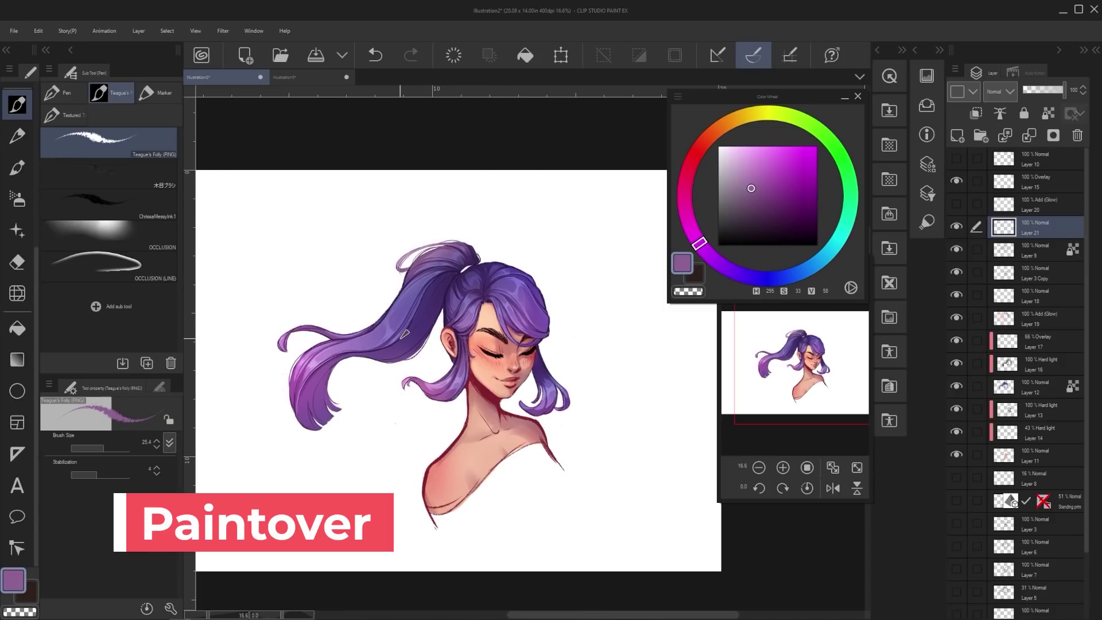
alt+click(374, 342)
key(ctrl+z)
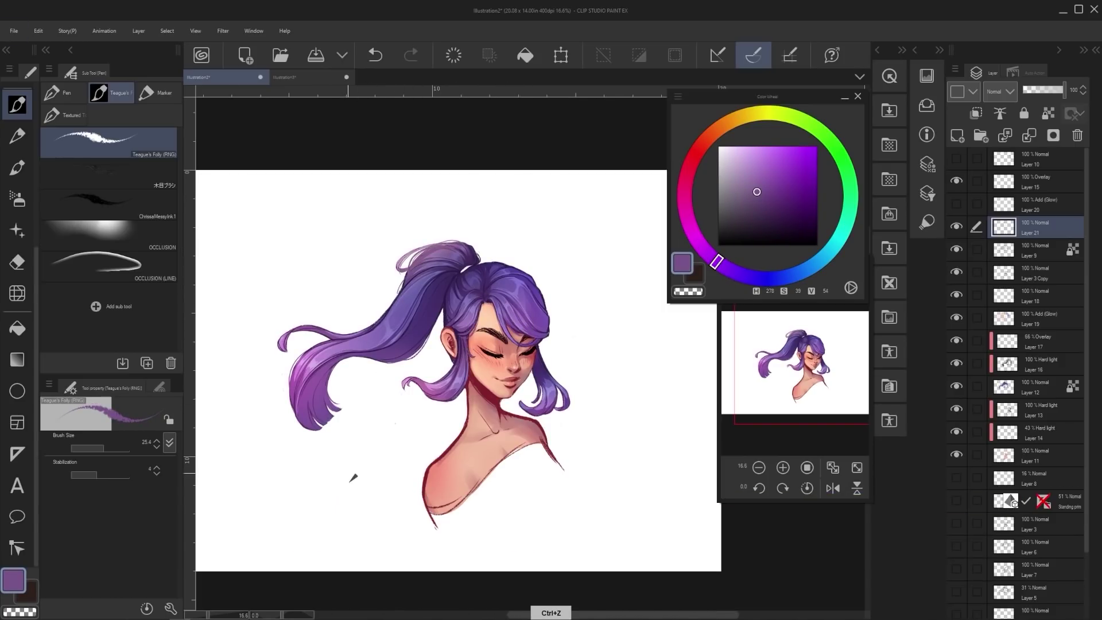
Erase the thin looping strand at the ponytail's top from the line art and base colour layers with transparent colour.
click(1011, 253)
key(c)
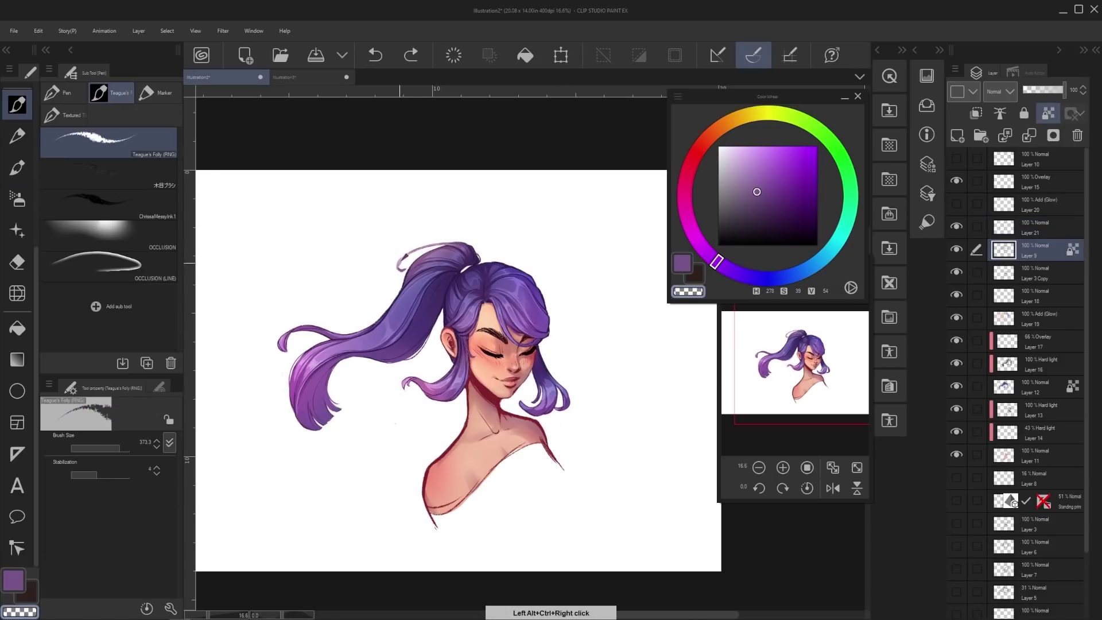
drag(429, 247, 403, 259)
click(1022, 388)
ctrl+shift+click(447, 240)
ctrl+shift+click(473, 244)
ctrl+shift+click(471, 242)
ctrl+shift+click(464, 242)
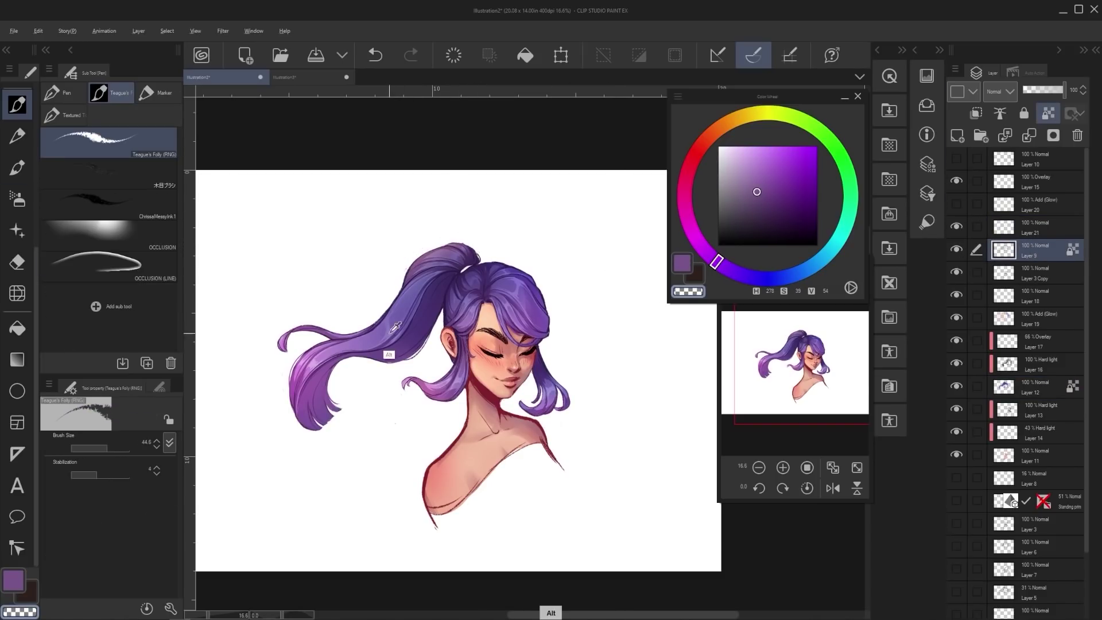
key(ctrl+z)
Paint over the ponytail's lower bend on the paintover layer with sampled light purples, undoing unwanted strokes.
alt+click(333, 356)
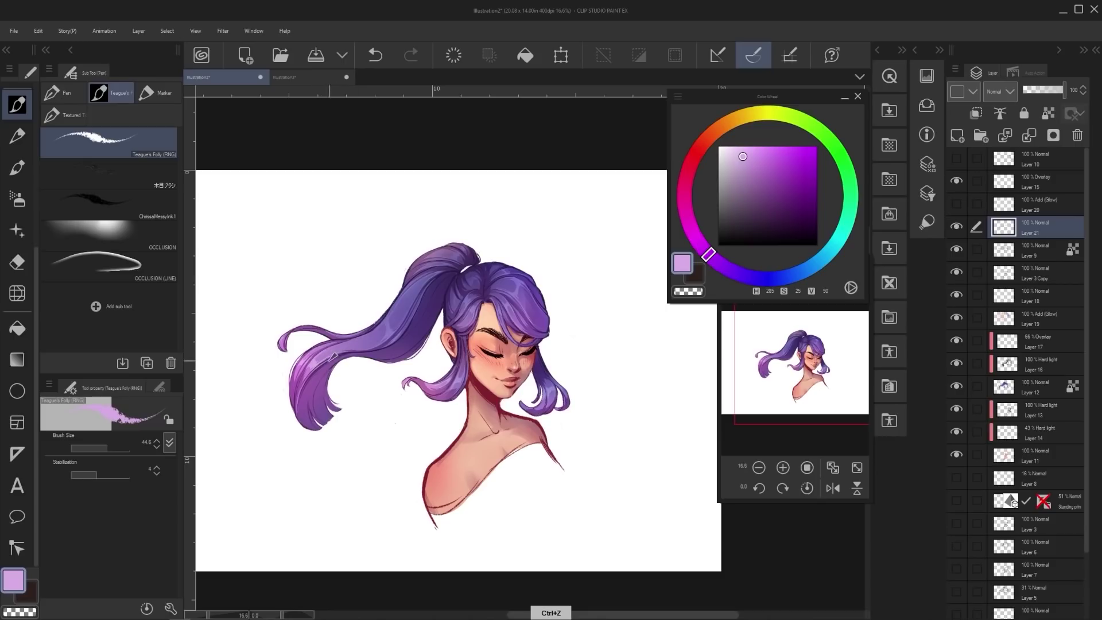
alt+click(315, 366)
alt+click(304, 380)
key(ctrl+z)
alt+click(315, 384)
alt+click(314, 371)
key(ctrl+z)
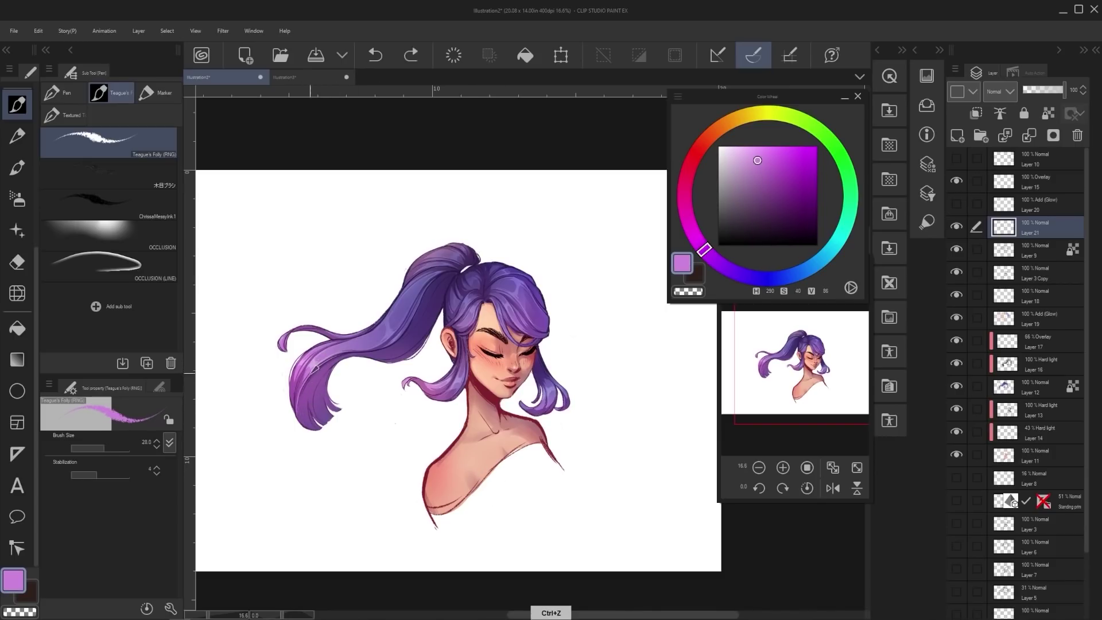
Paint fine strands down to the ponytail's curled end, alternating sampled dark purples and light pinkish purples.
alt+click(301, 414)
drag(308, 401, 304, 420)
key(ctrl+z)
alt+click(305, 385)
alt+click(320, 366)
alt+click(322, 366)
alt+click(325, 364)
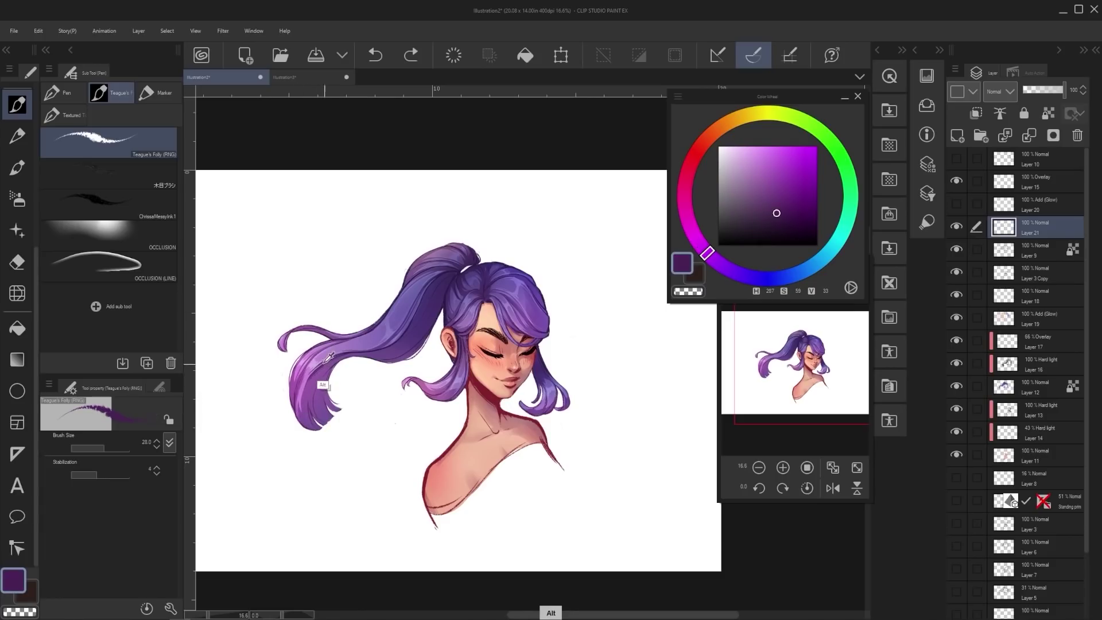
alt+click(323, 365)
alt+click(305, 398)
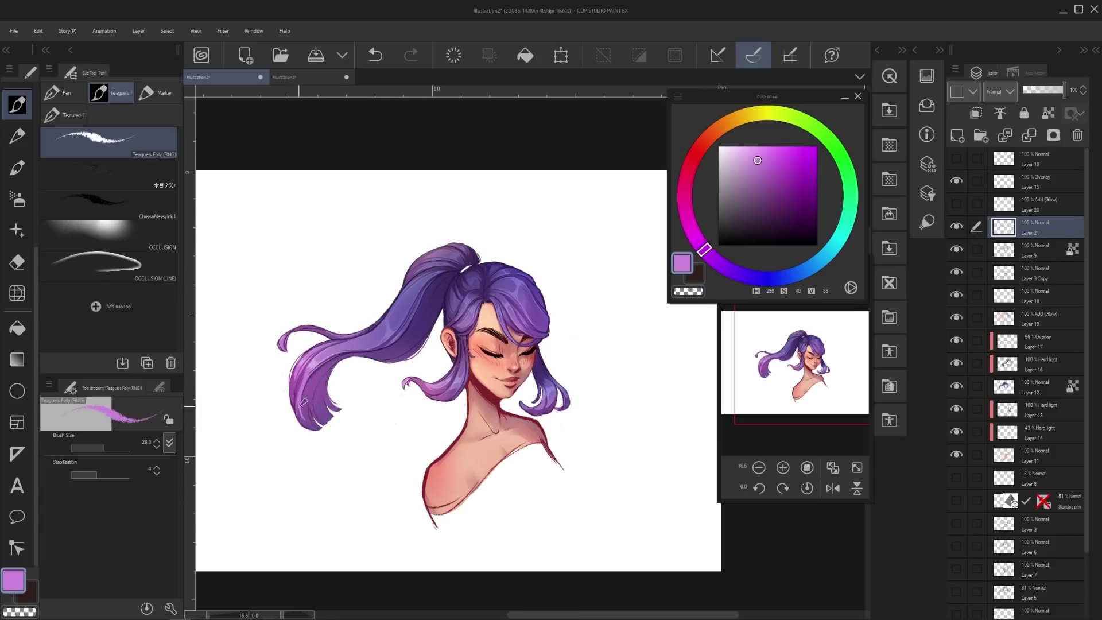
alt+click(312, 414)
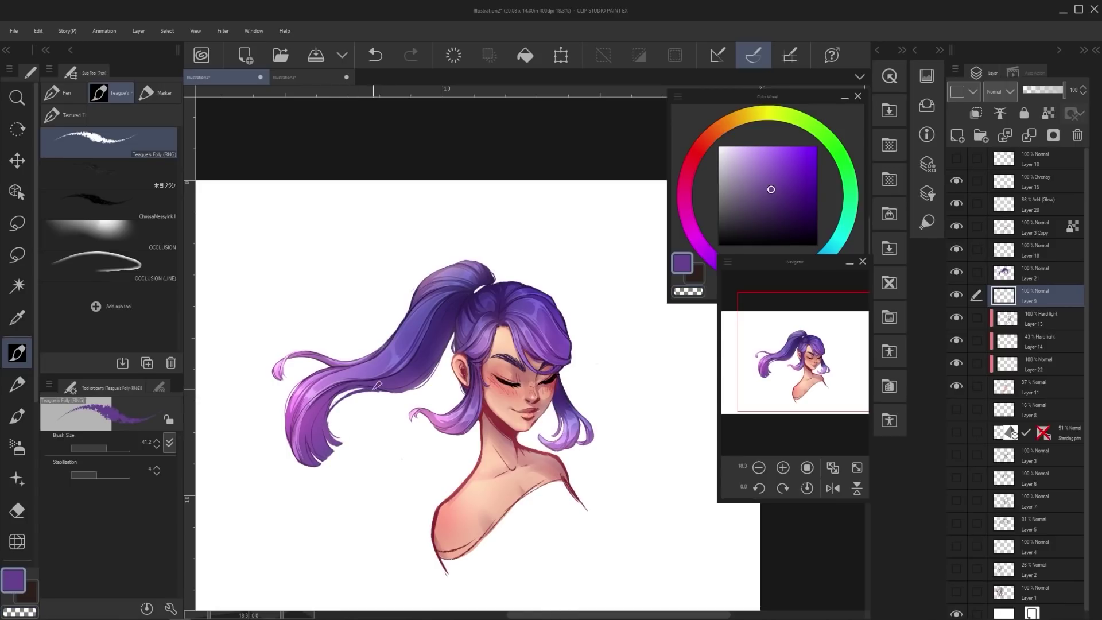
Refine the strand tips at the ponytail's end, alternating purple and transparent colour and undoing unwanted strokes.
key(c)
key(c)
key(c)
key(c)
key(ctrl+z)
key(c)
mouse_move(333, 419)
mouse_down()
mouse_move(381, 428)
mouse_move(348, 428)
mouse_up()
key(ctrl+z)
key(c)
key(ctrl+z)
key(ctrl+z)
key(ctrl+z)
key(c)
key(c)
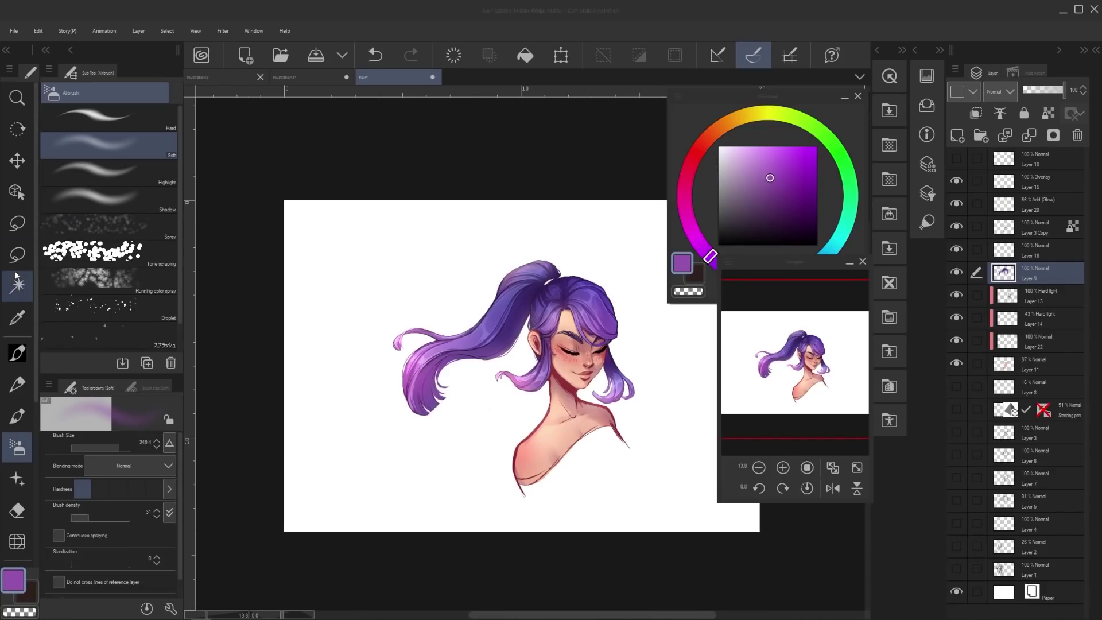
Draw a lasso selection around the ponytail on the merged hair layer and switch to the Liquify tool.
click(17, 254)
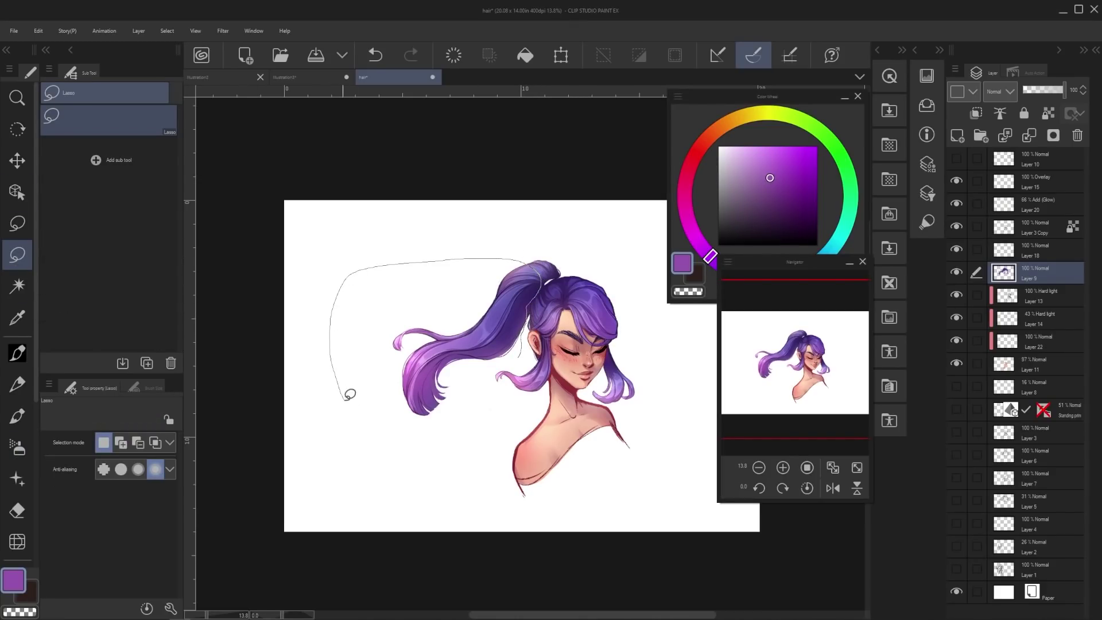
drag(519, 360, 530, 345)
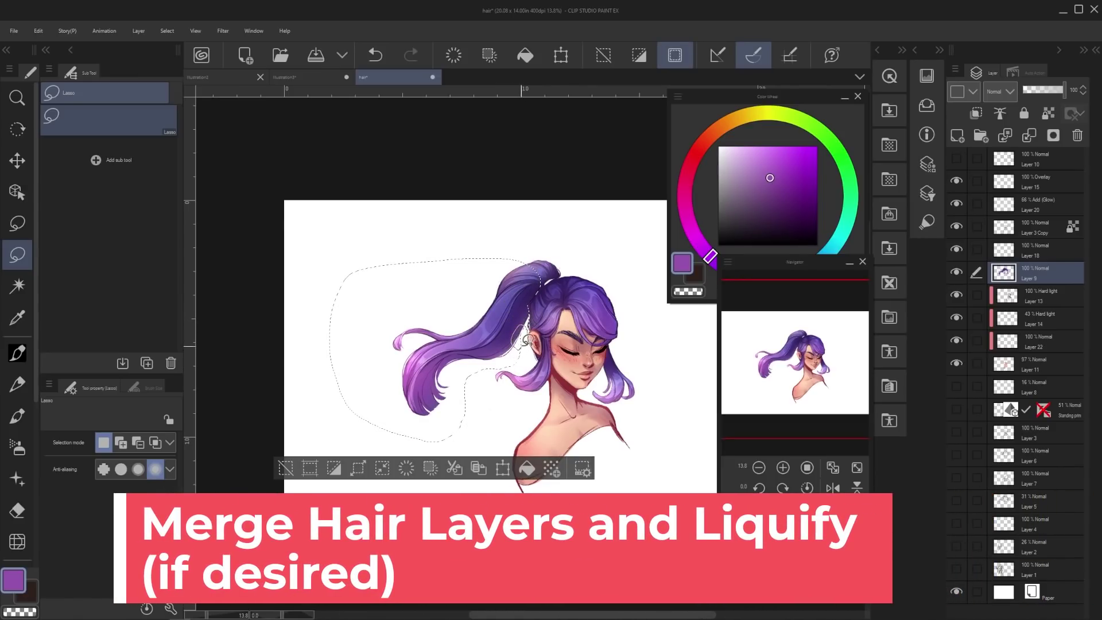
click(17, 542)
Try reshaping the selected ponytail with Liquify's Push mode and a smaller brush, undoing the distortions.
key(ctrl+z)
key(bracketleft)
key(bracketleft)
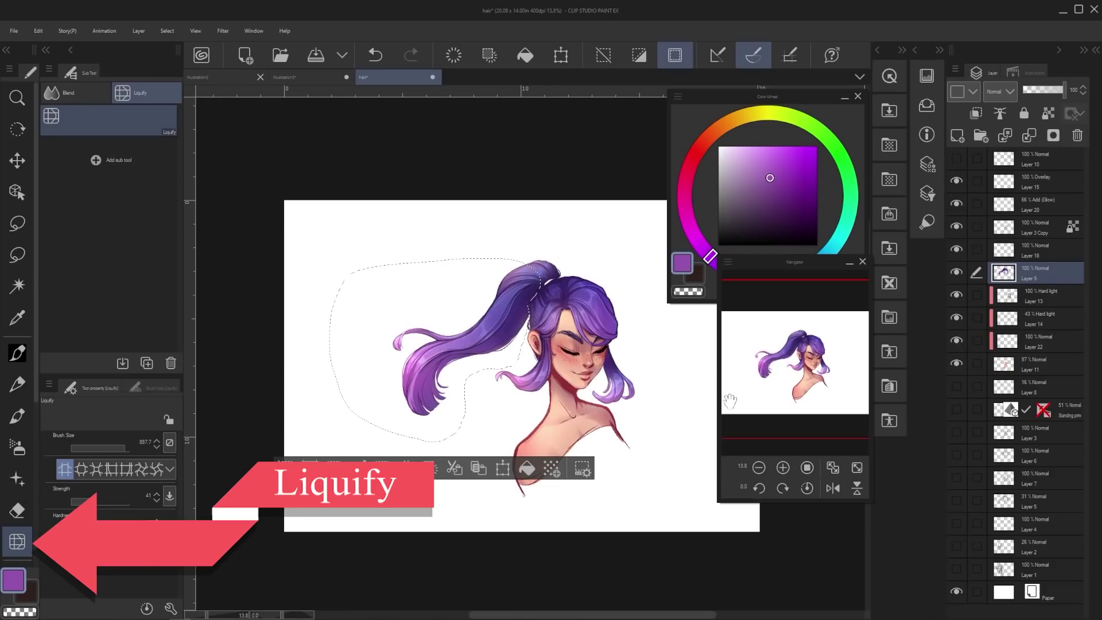
key(ctrl+z)
Try Liquify's Pinch and clockwise Twirl modes on the ponytail's middle, undoing the distortion.
click(96, 469)
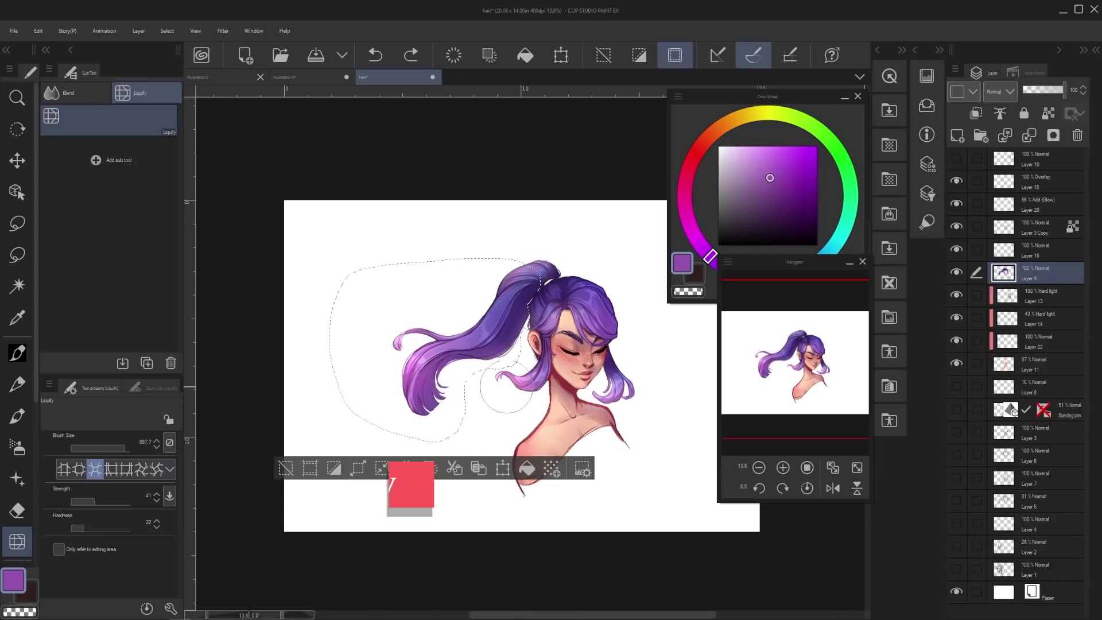
drag(484, 332, 491, 338)
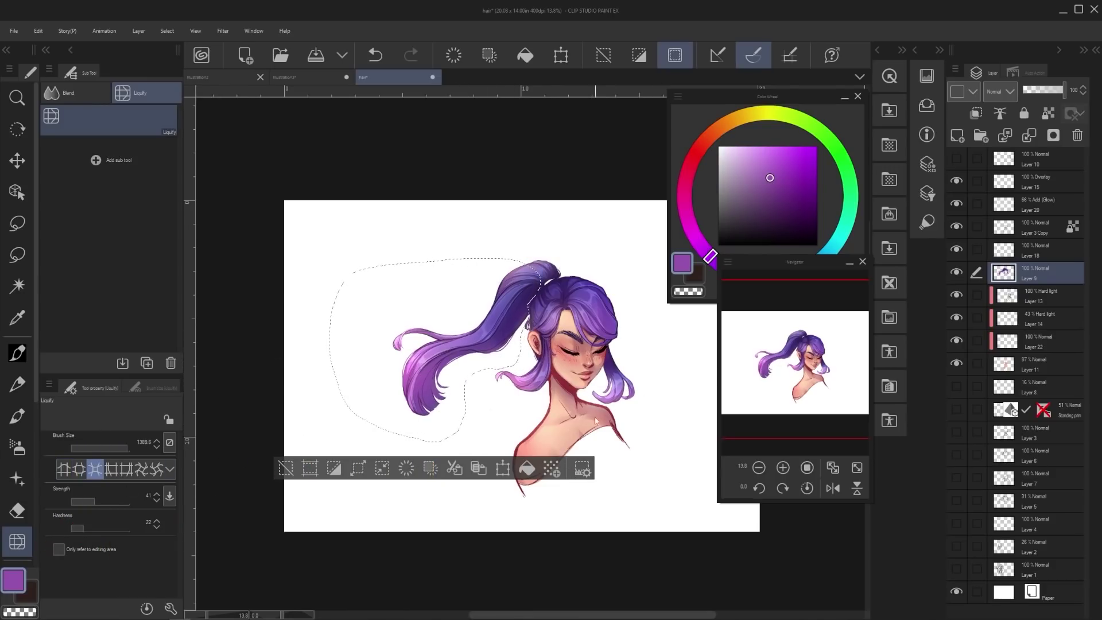
click(140, 469)
key(ctrl+z)
Try Liquify's counterclockwise Twirl mode on the ponytail, undo the distortion and return to Push mode.
click(156, 469)
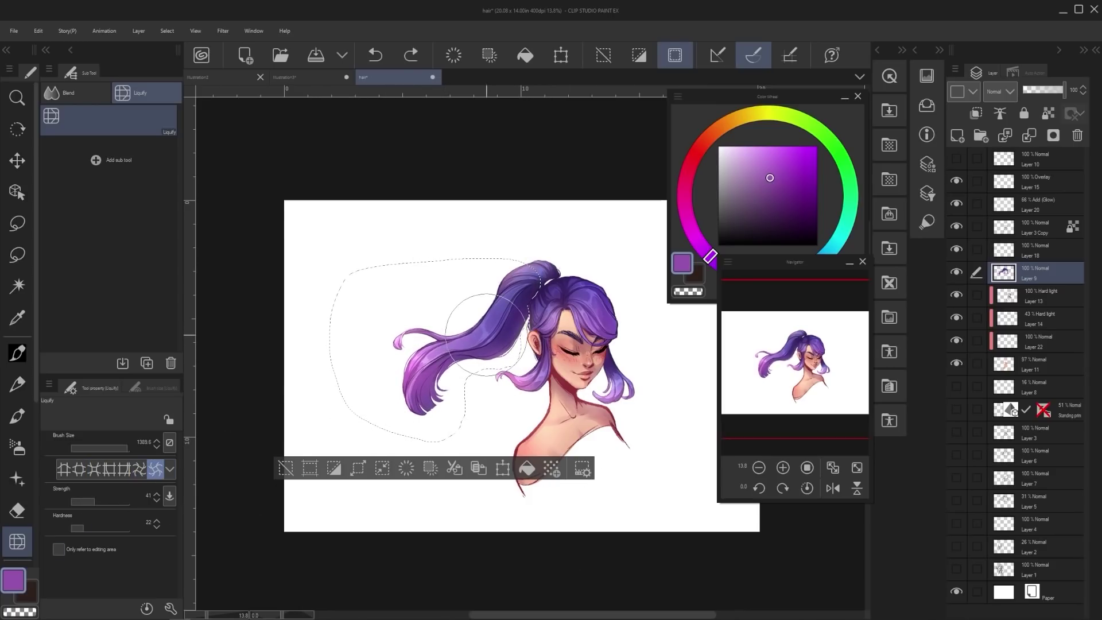
key(ctrl+z)
click(140, 469)
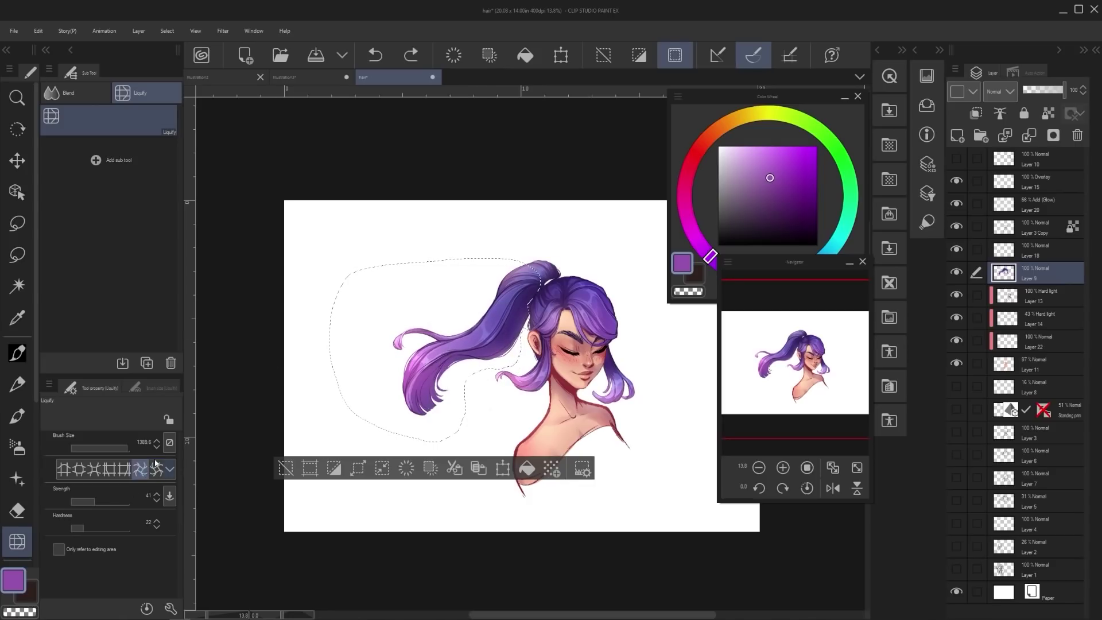
click(64, 469)
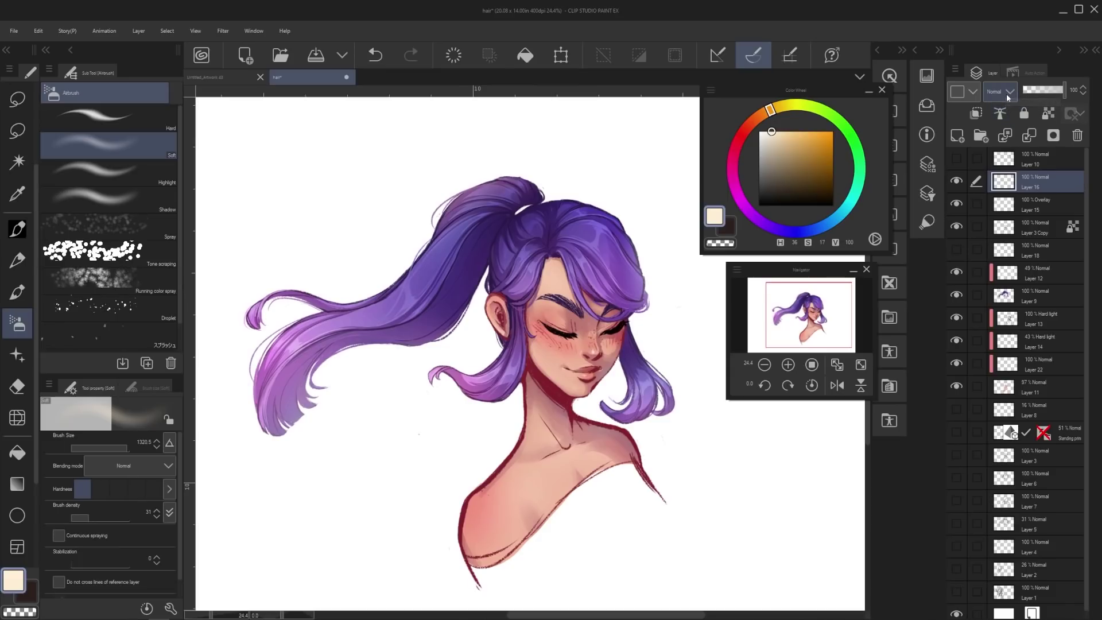
Set the new layer above the Overlay layer to Add (Glow) blending and choose a light orange drawing colour.
click(1007, 98)
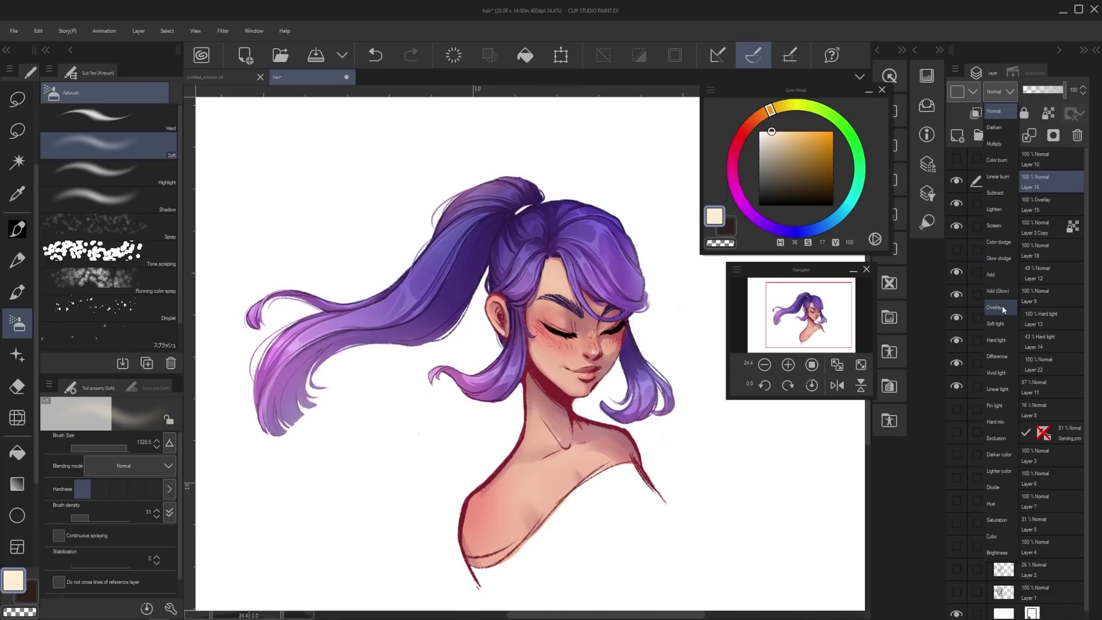
click(1004, 308)
click(1009, 97)
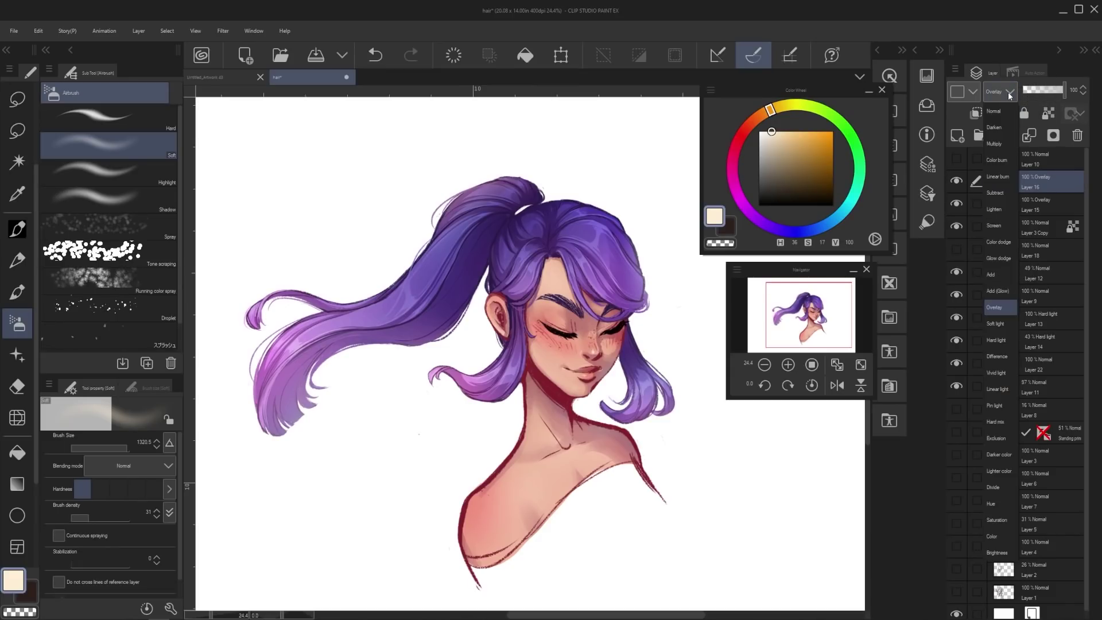
click(1004, 290)
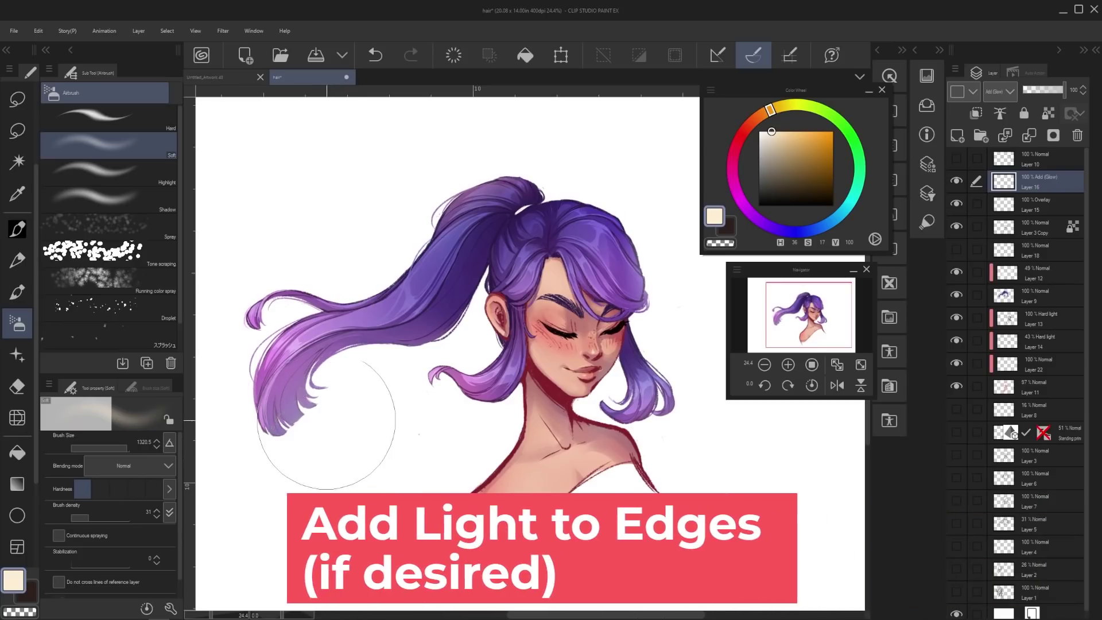
click(786, 131)
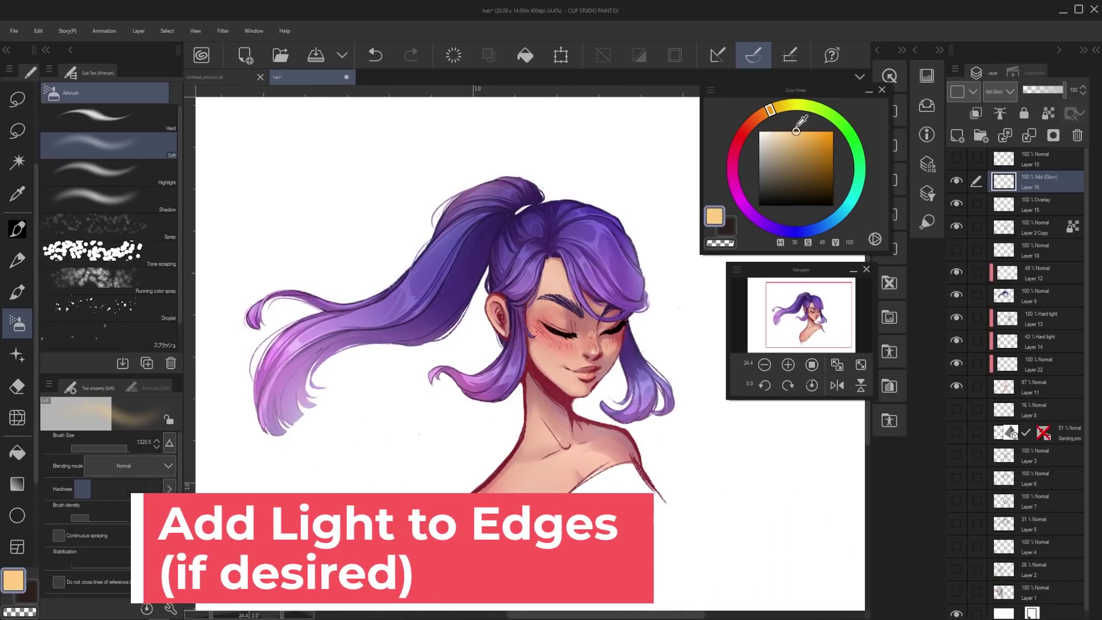
Airbrush soft warm light over the neck and shoulder area, undoing the trial strokes beside the ponytail and the crown.
drag(383, 424, 350, 367)
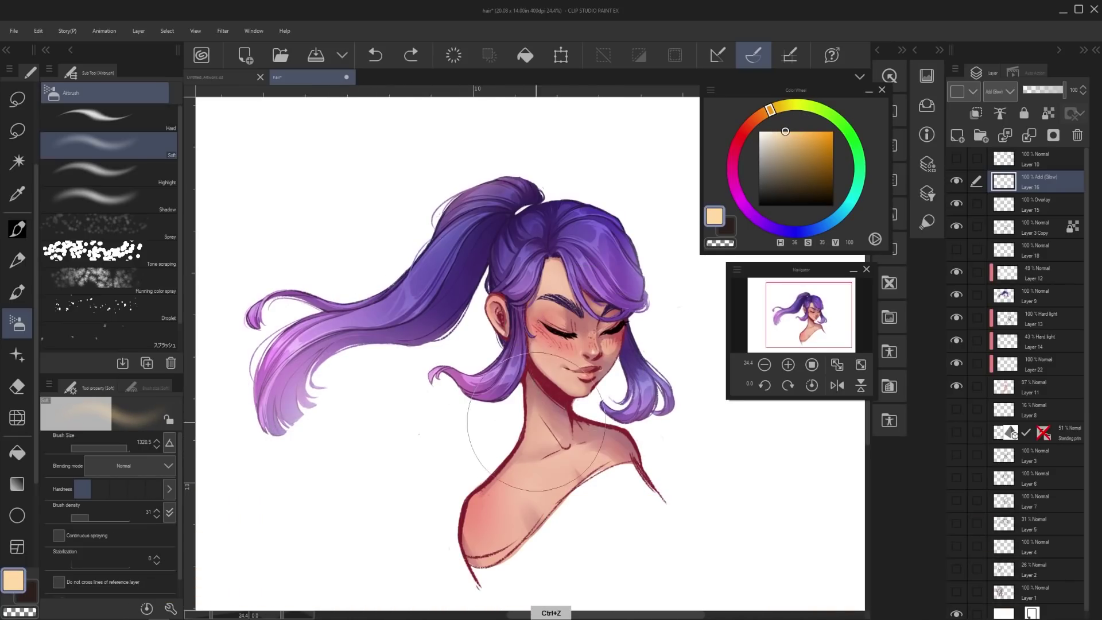
drag(561, 407, 531, 408)
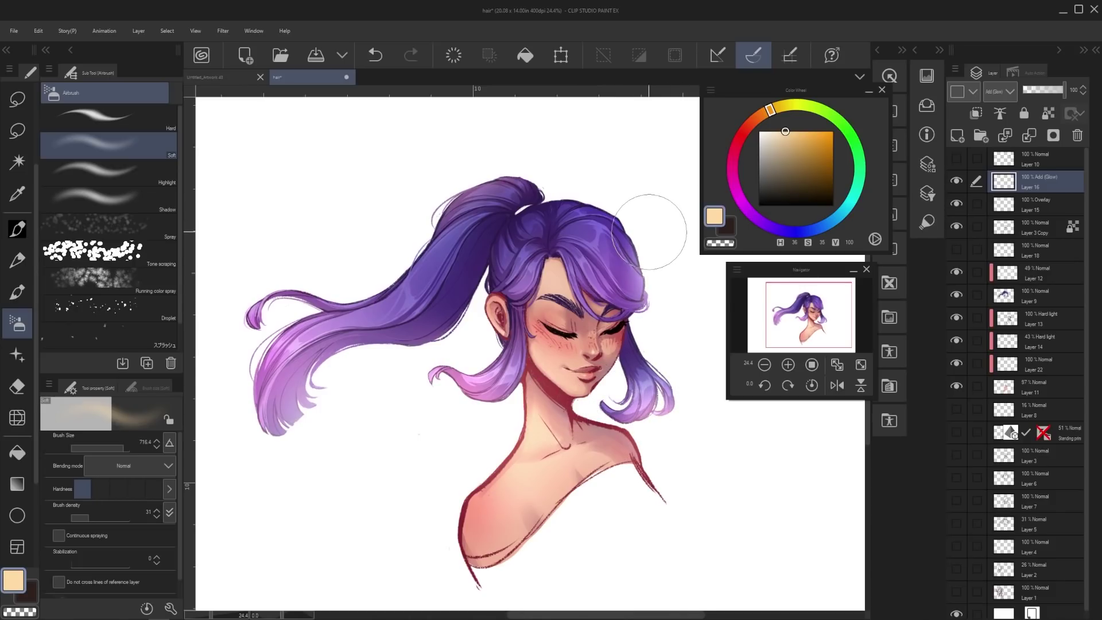
mouse_move(645, 172)
mouse_down()
mouse_move(556, 185)
mouse_move(605, 180)
mouse_move(635, 204)
mouse_move(601, 186)
mouse_up()
key(ctrl+z)
Airbrush warm light along the upper and lower edges of the ponytail with a smaller Soft airbrush.
drag(352, 391, 450, 421)
mouse_move(248, 234)
mouse_down()
mouse_move(291, 191)
mouse_move(315, 234)
mouse_up()
mouse_move(403, 212)
mouse_down()
mouse_move(541, 141)
mouse_move(522, 243)
mouse_move(464, 277)
mouse_move(428, 235)
mouse_up()
drag(346, 290, 403, 260)
drag(471, 338, 408, 359)
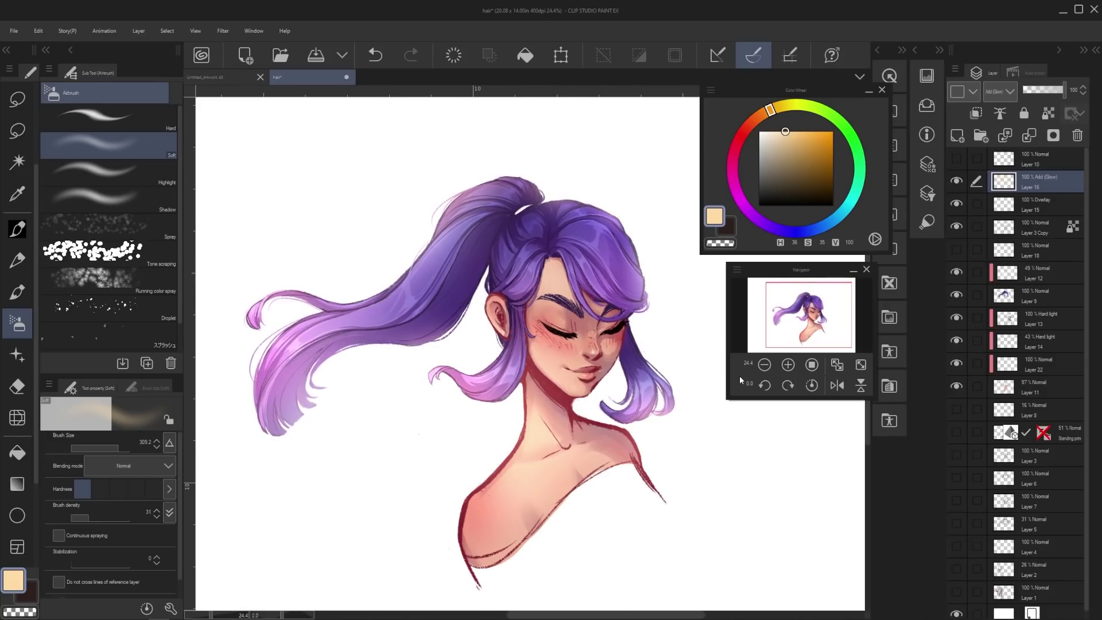
Try airbrushing light along the front side locks and beside the ear at different brush sizes, undoing the strokes.
drag(600, 395, 621, 350)
key(ctrl+z)
key([)
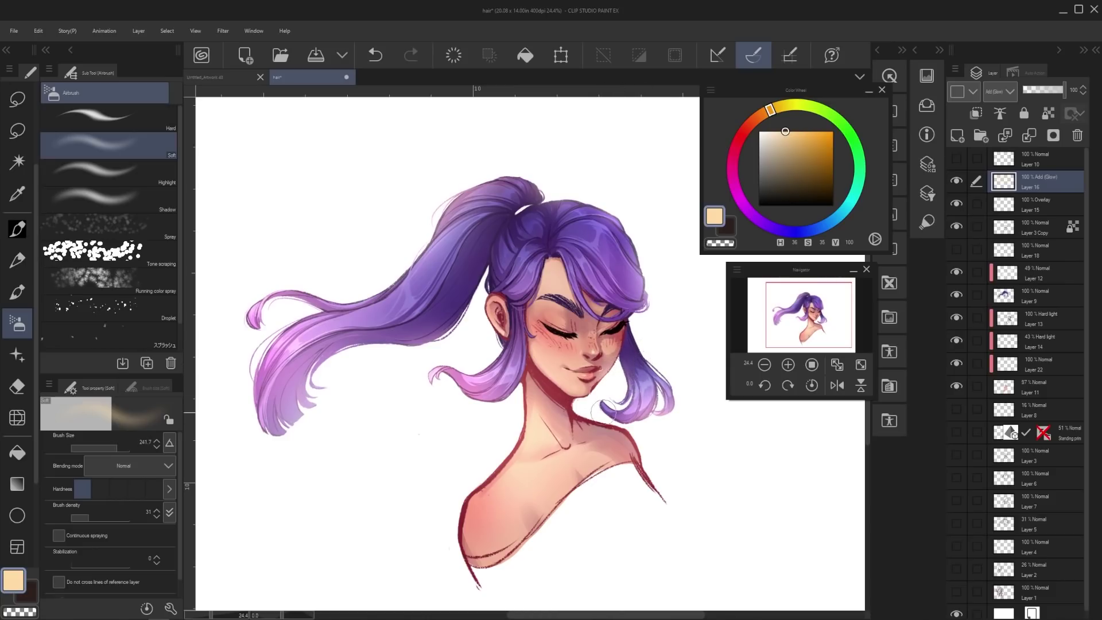
mouse_move(613, 216)
ctrl+alt+mouse_down()
mouse_move(644, 243)
mouse_move(666, 301)
mouse_move(655, 322)
ctrl+alt+mouse_up()
key(ctrl+z)
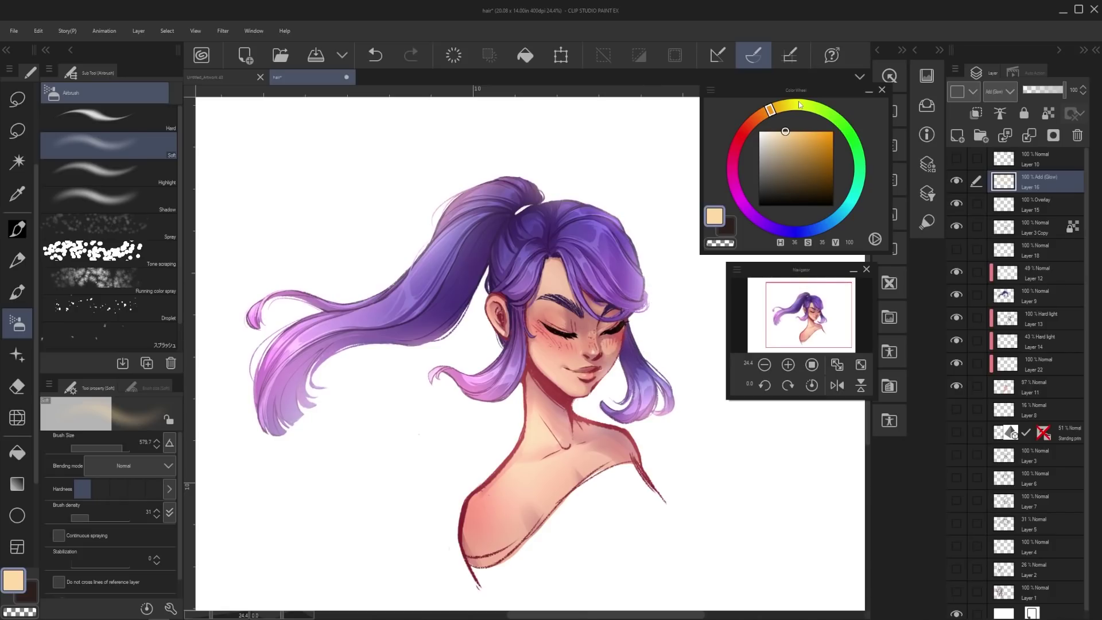
key(ctrl+z)
key(ctrl+z)
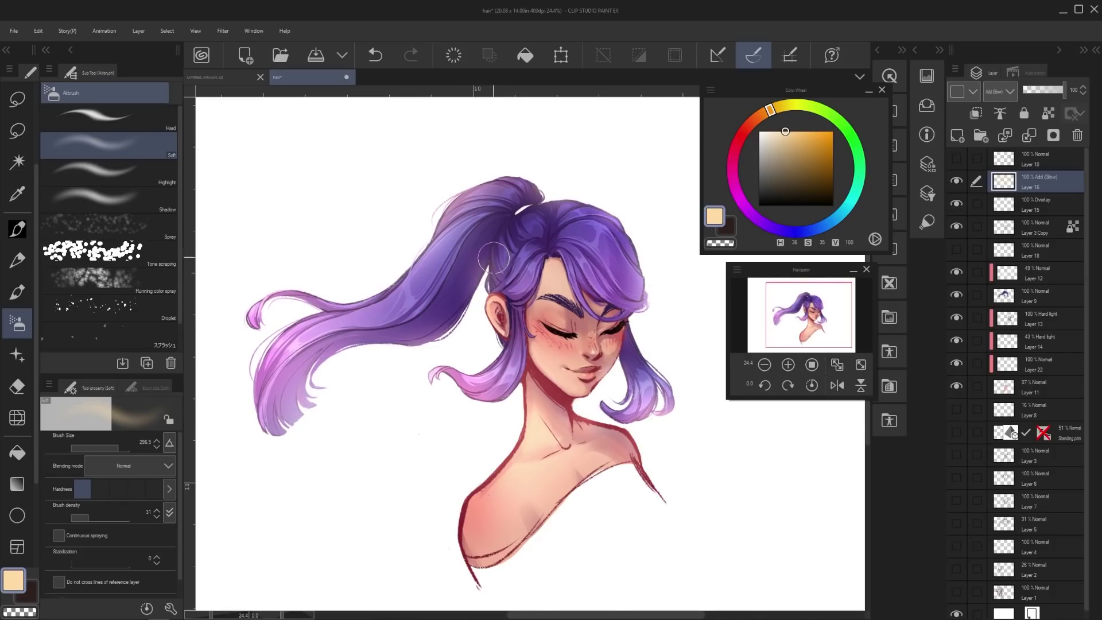
drag(497, 264, 488, 315)
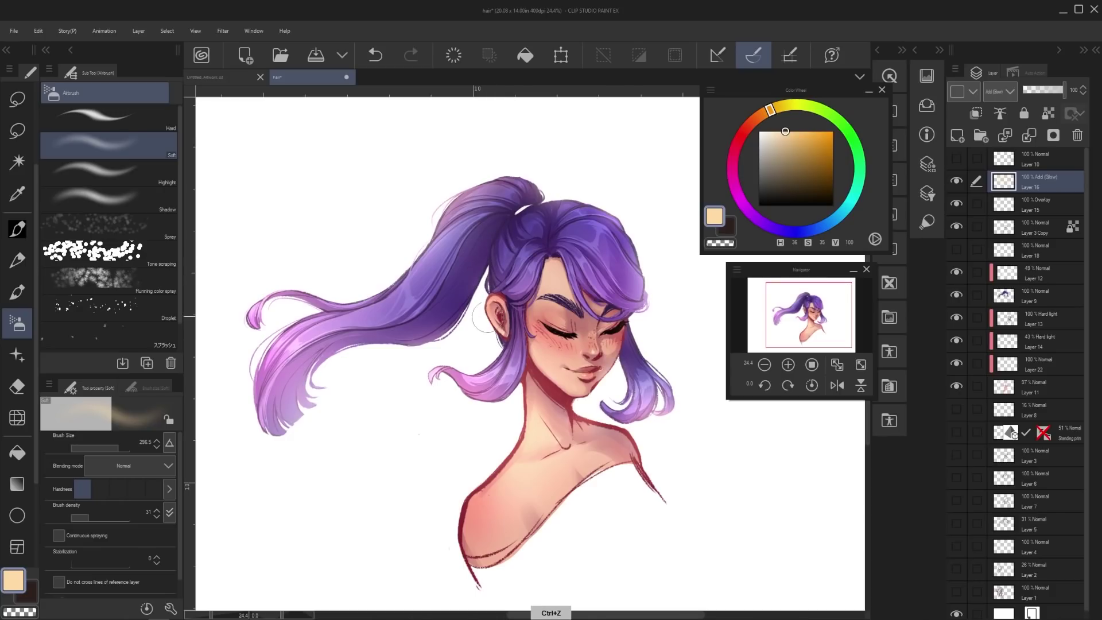